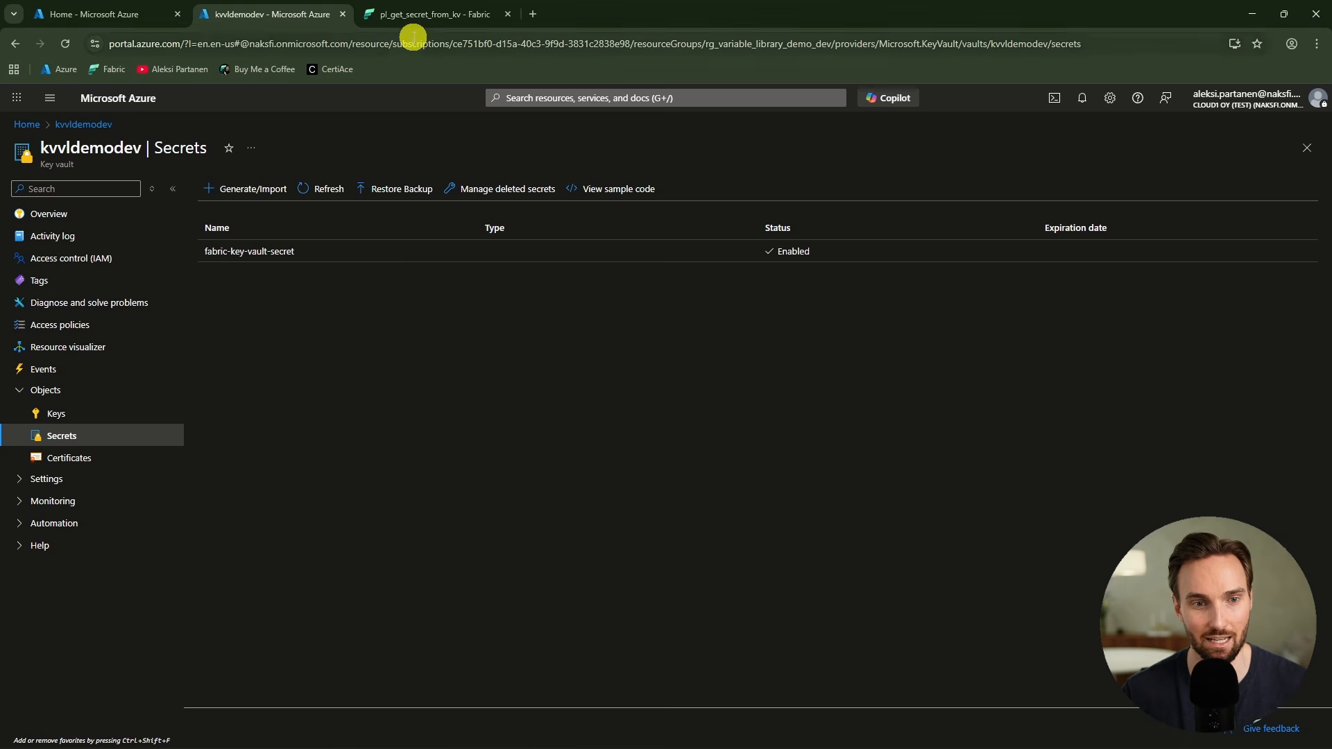
Step: Switch to the Fabric pipeline pl_get_secret_from_kv and add a Web activity to its canvas
click(434, 14)
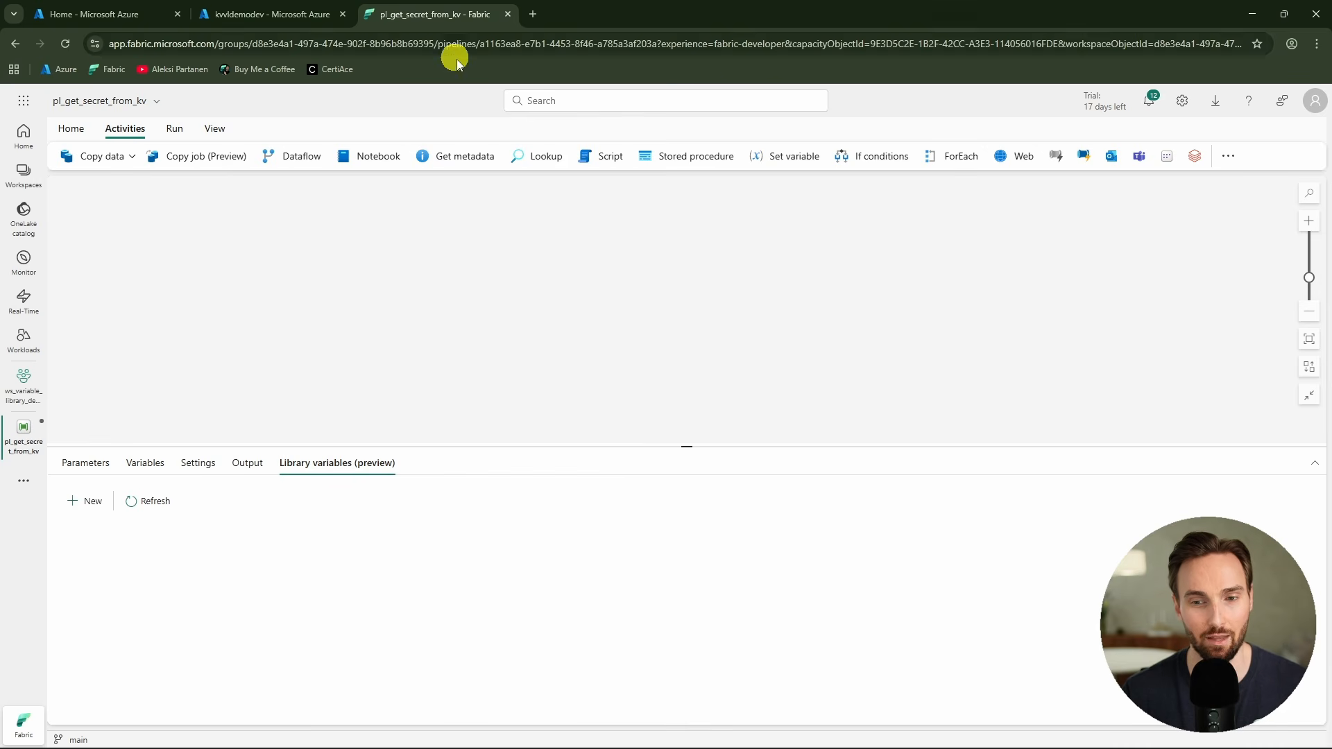
click(1228, 157)
scroll(1215, 323, down, 5)
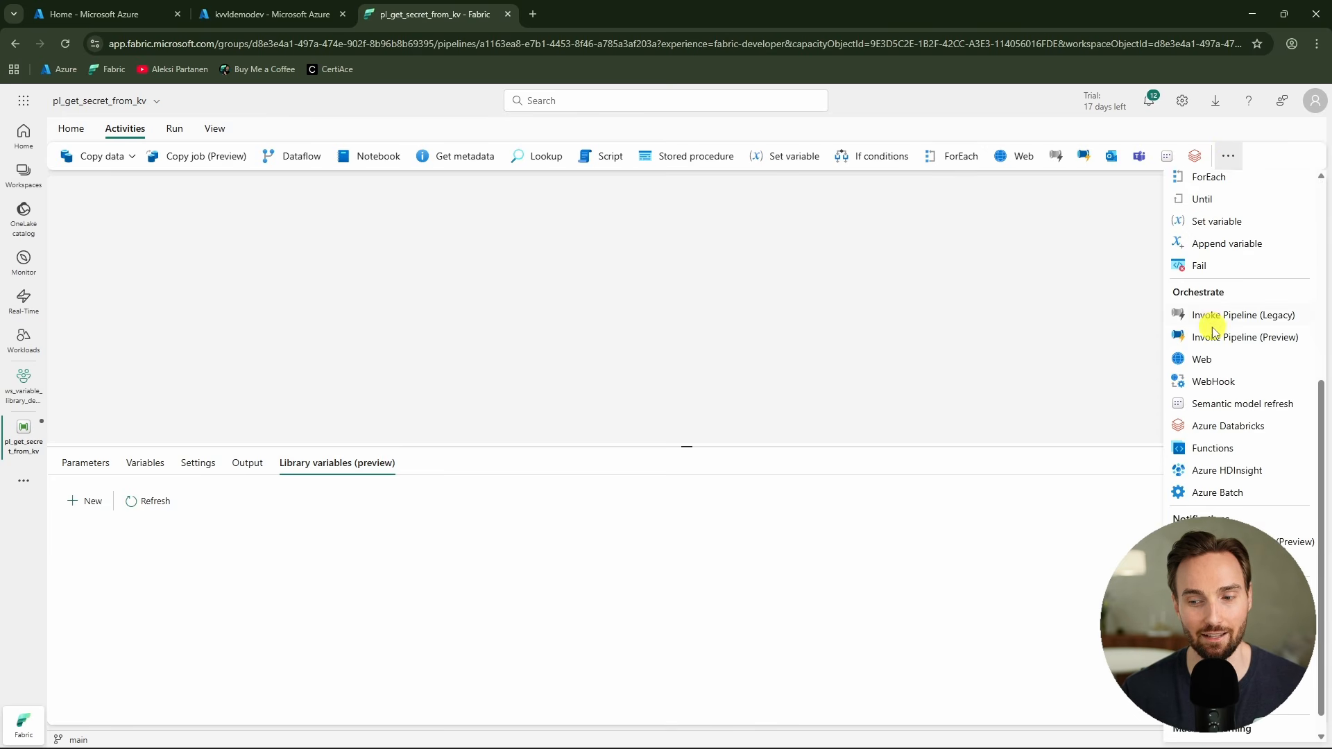
scroll(1216, 354, up, 4)
scroll(1214, 361, up, 1)
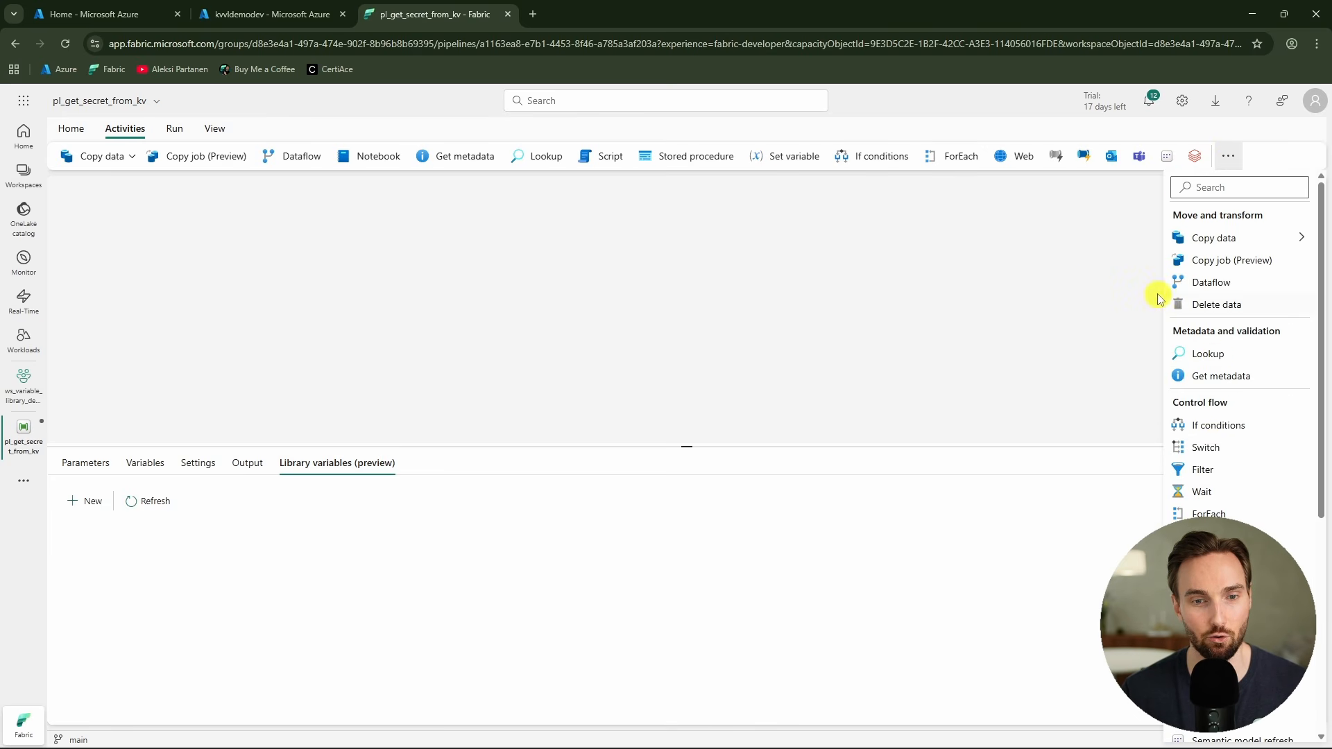
click(1003, 292)
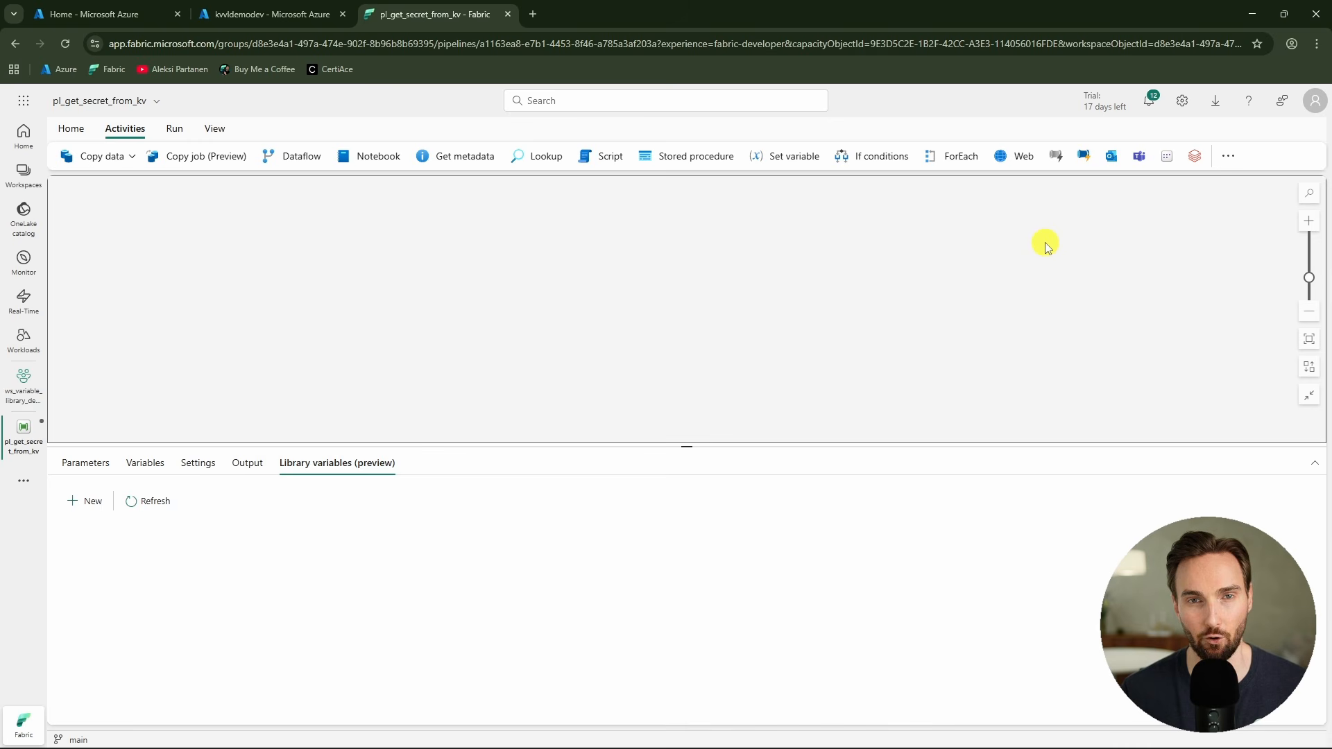
click(1023, 157)
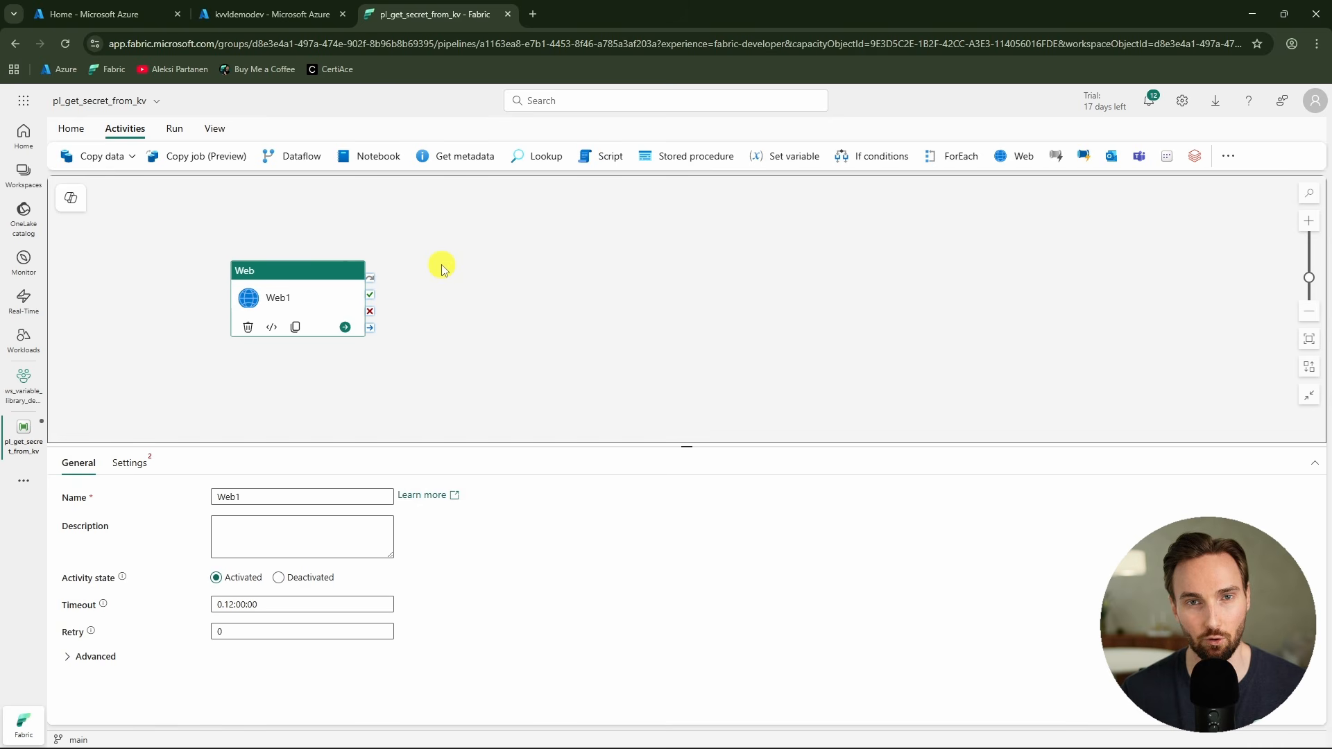
Step: In the Azure portal, register a single-tenant application named with the owner's first name followed by _fabric_kv_secret_spn_2
click(146, 21)
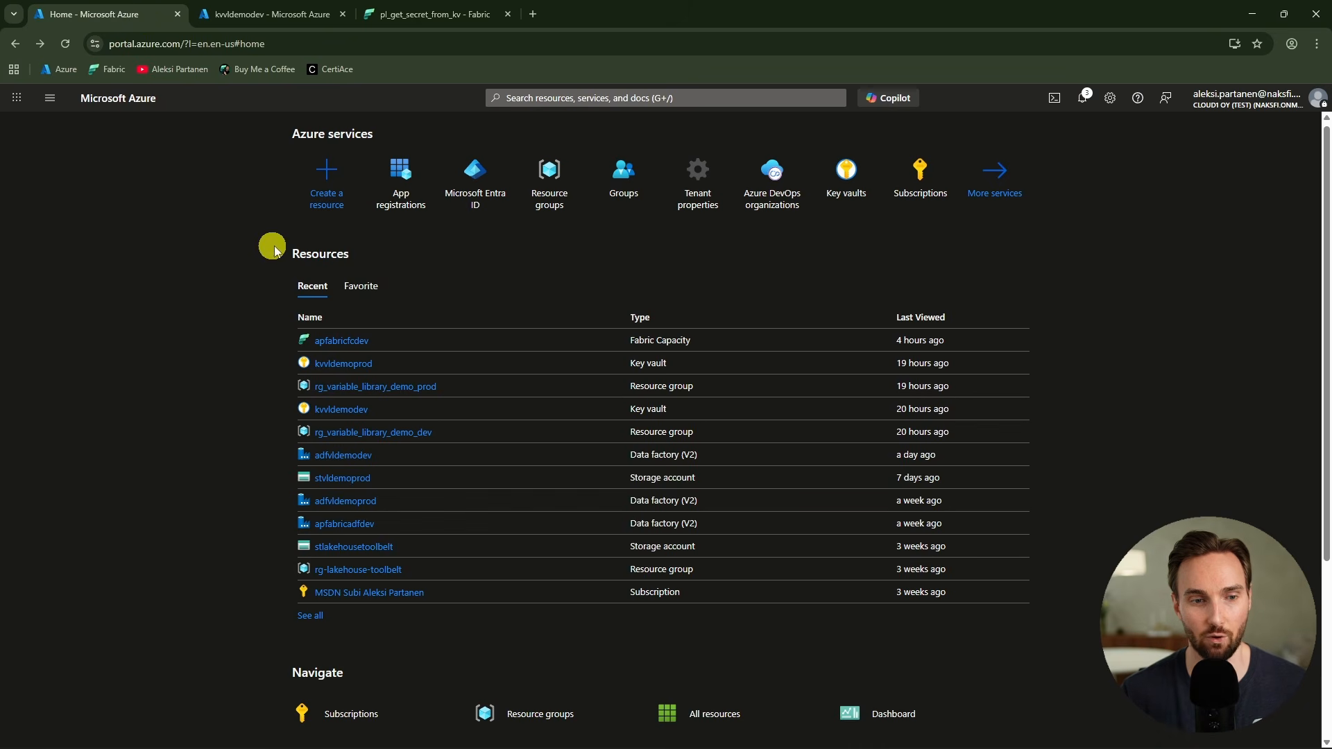
click(399, 191)
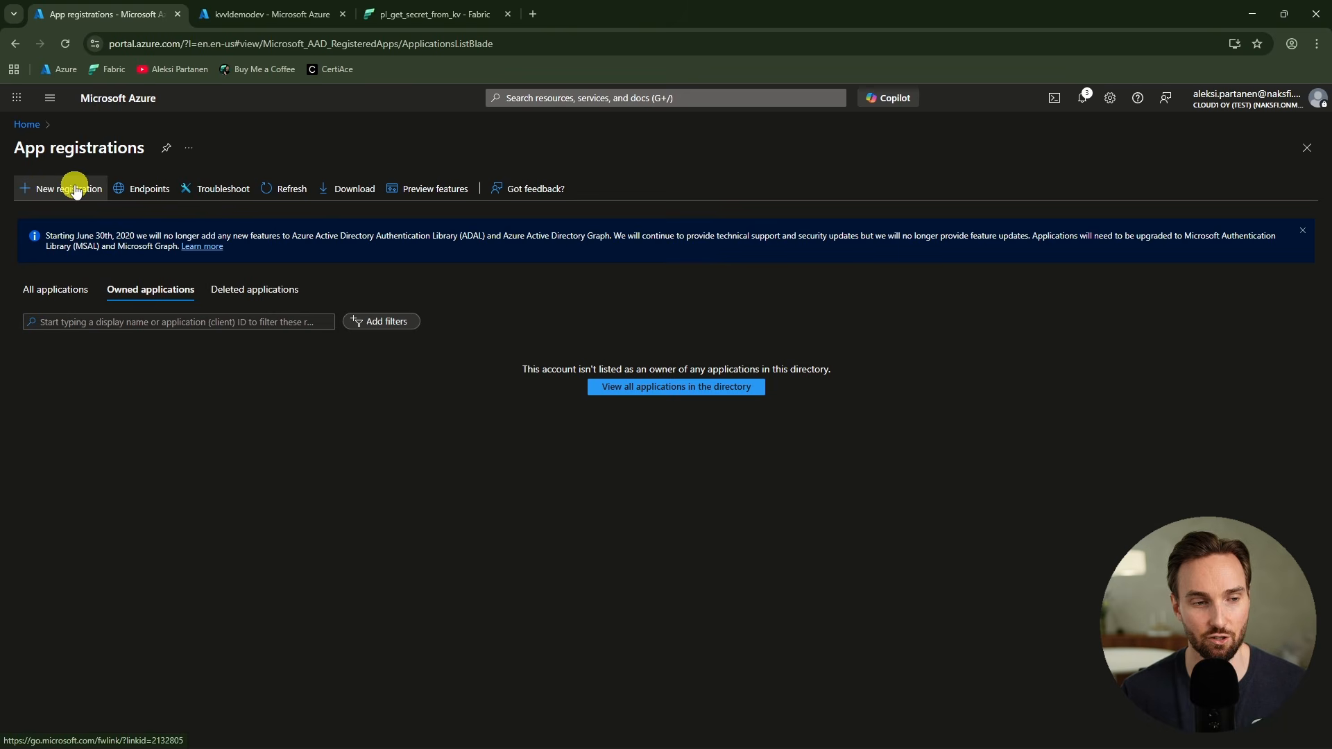
click(38, 188)
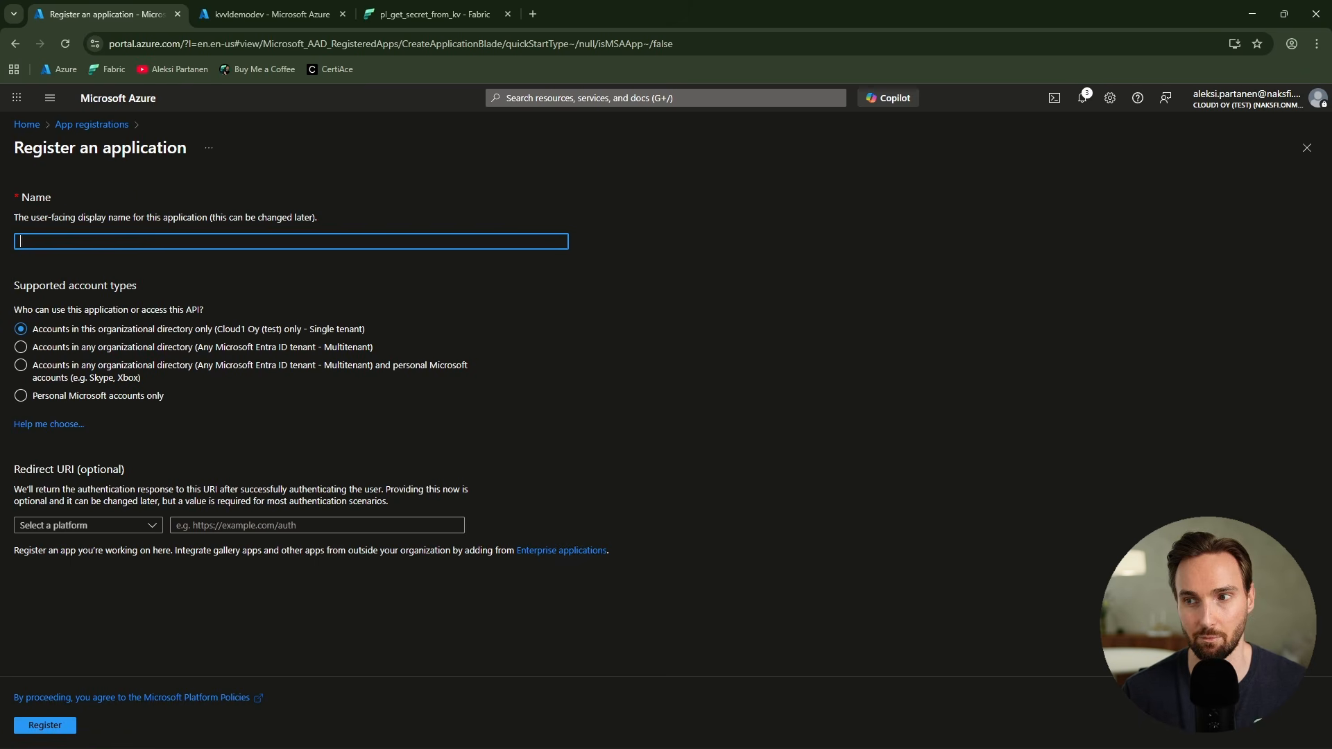
click(244, 241)
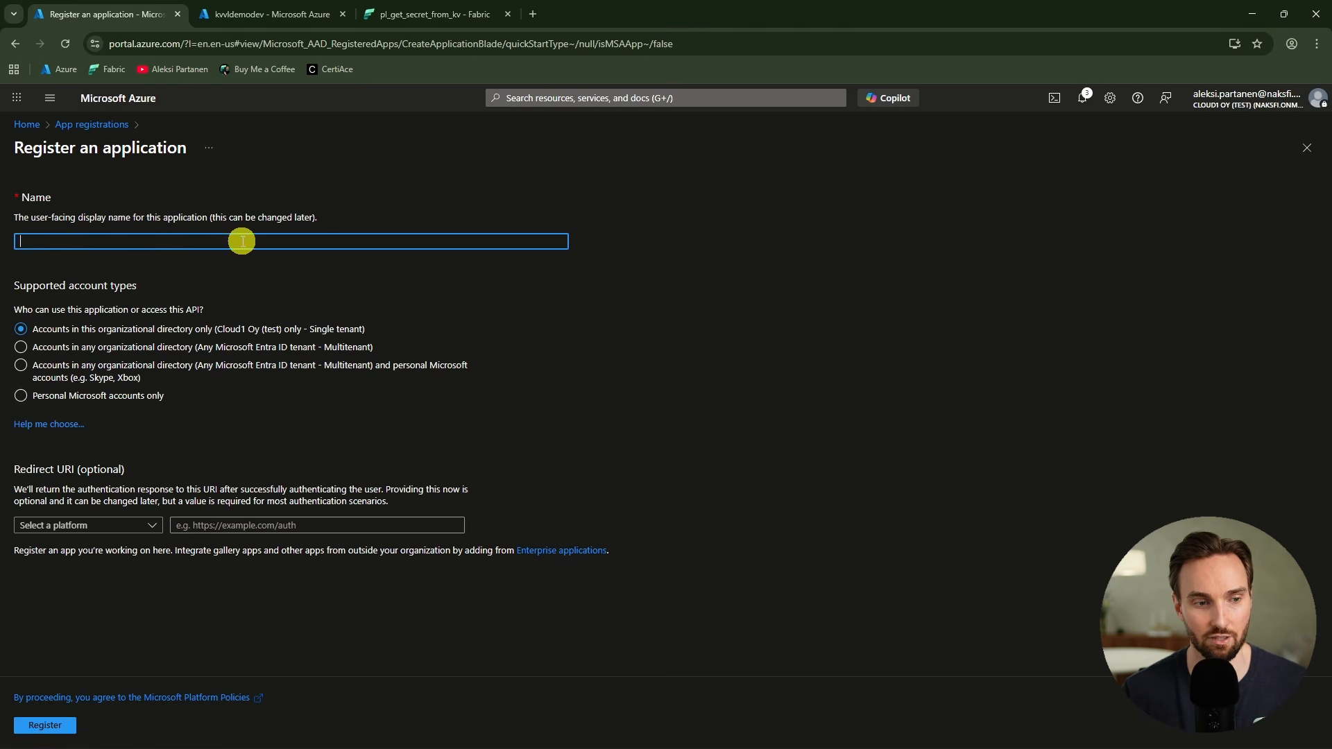
key(ctrl+v)
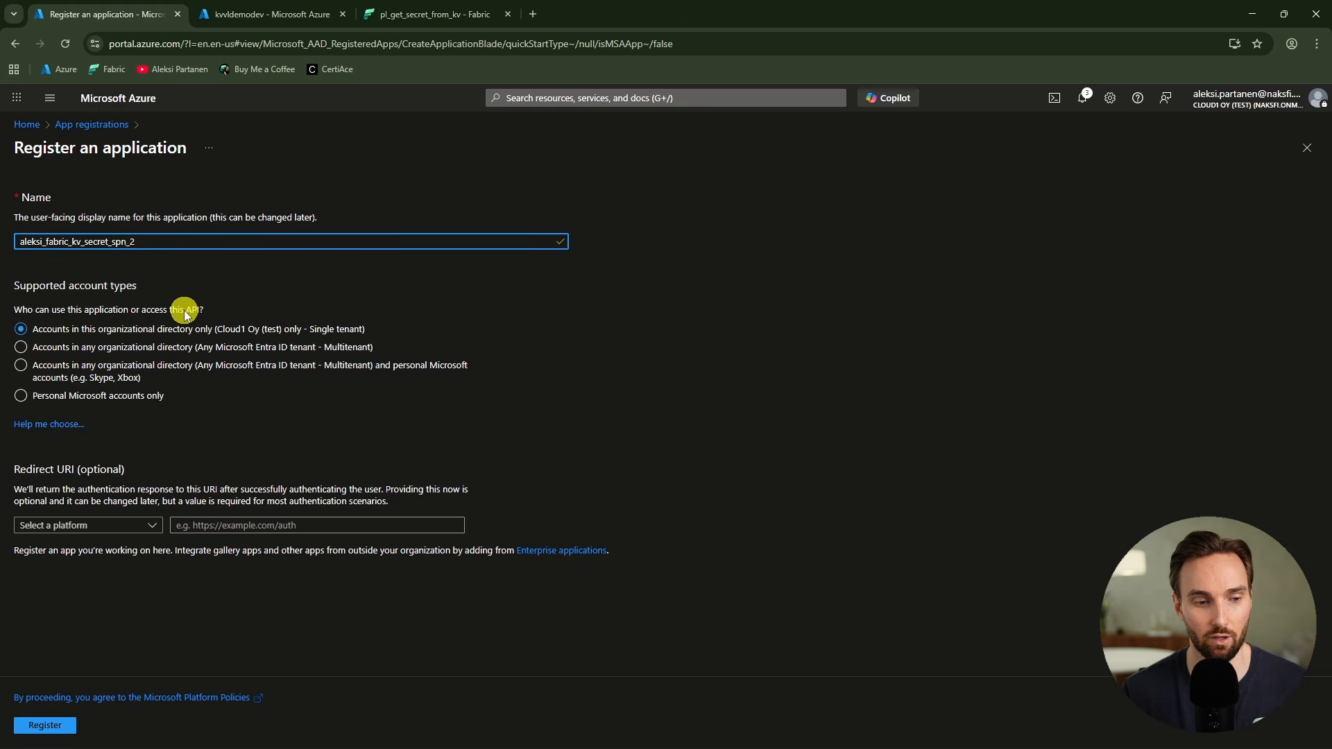
click(68, 730)
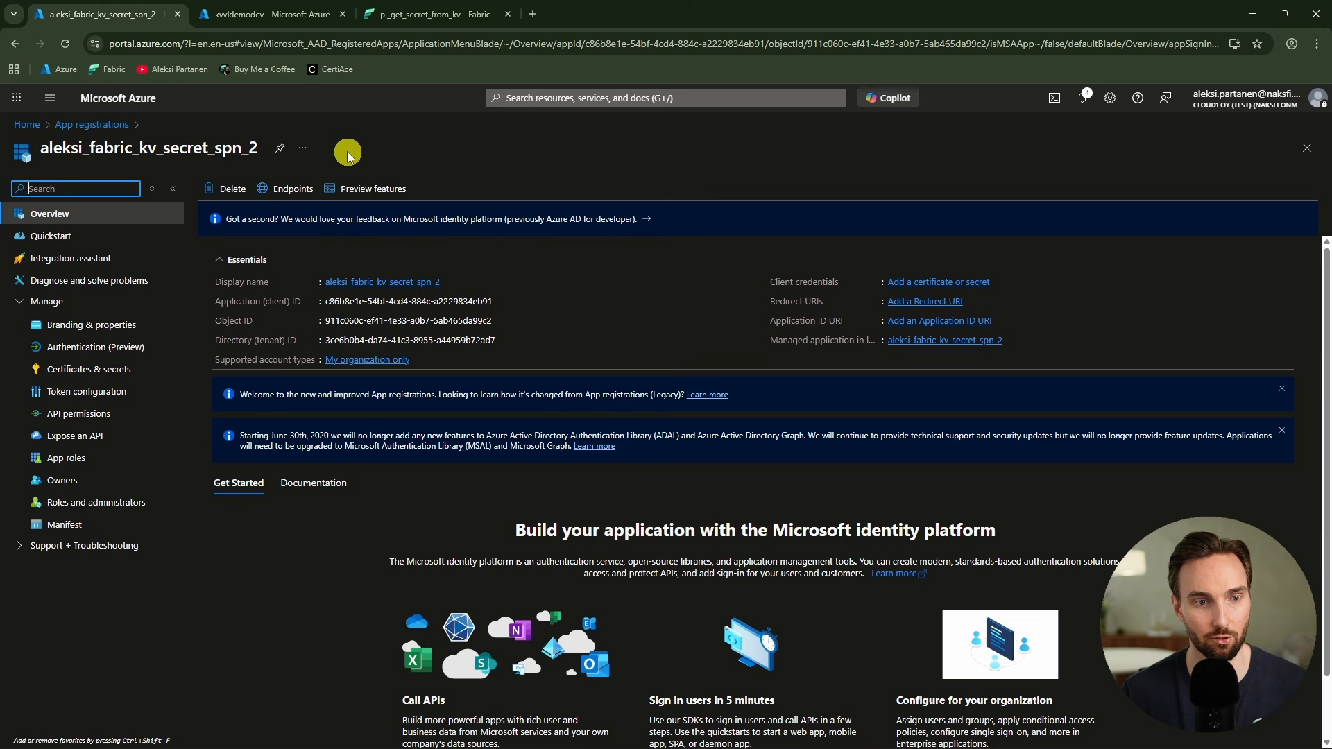
Step: Start a role assignment in the access control of key vault kvvldemodev and choose the Key Vault Secrets User role
click(250, 10)
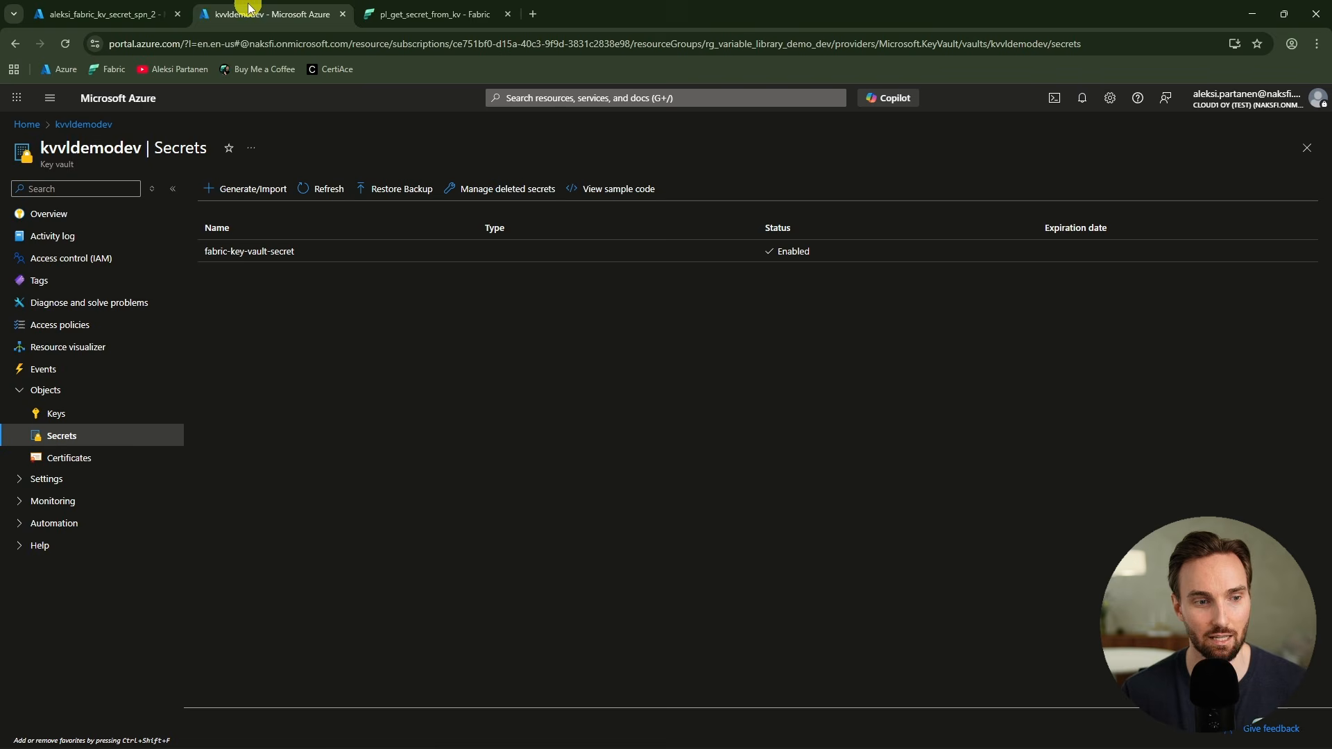
click(102, 269)
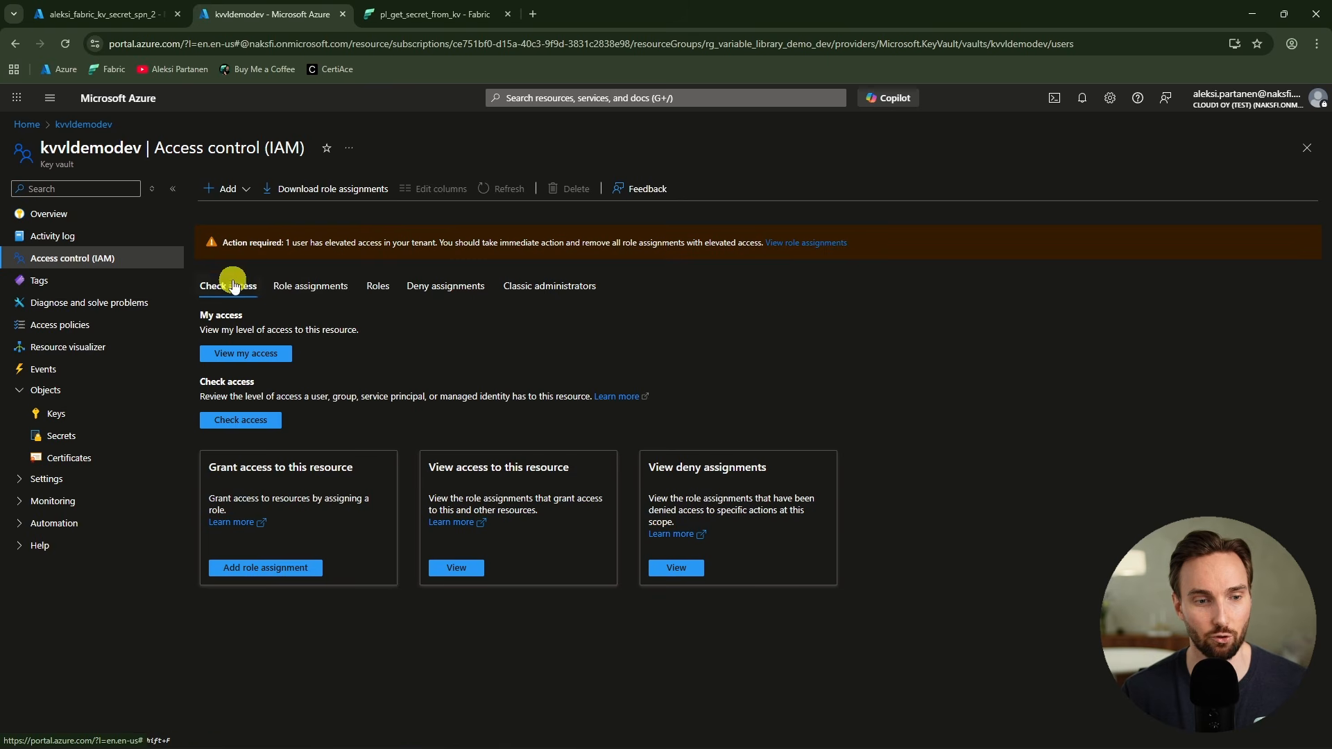
click(227, 190)
click(251, 211)
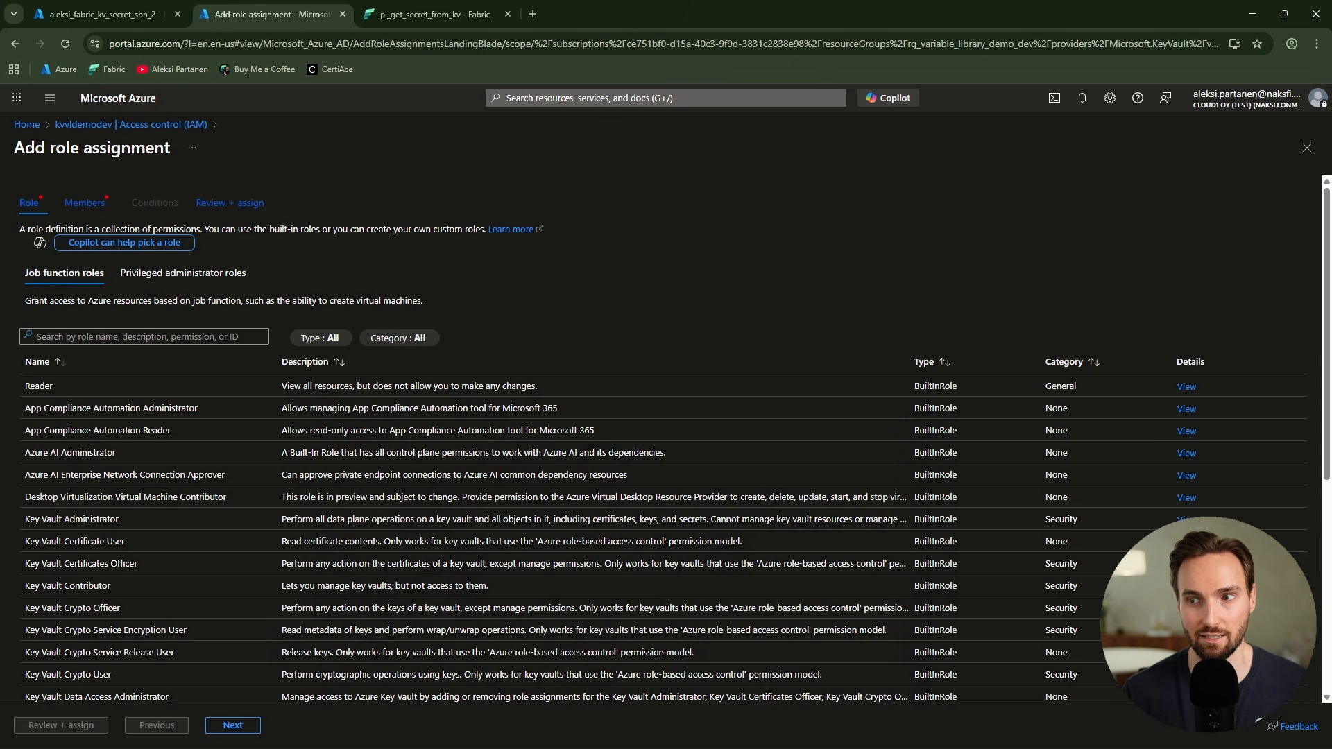
click(250, 336)
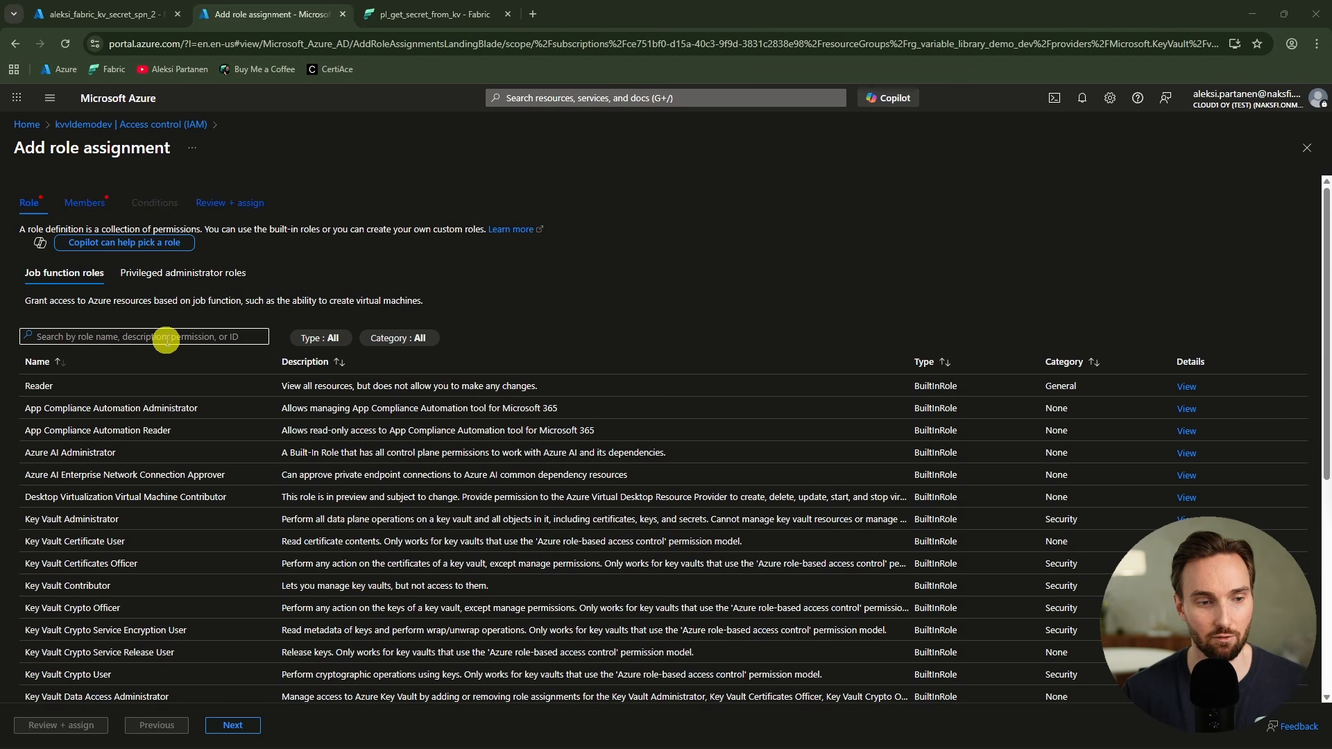
key(ctrl+v)
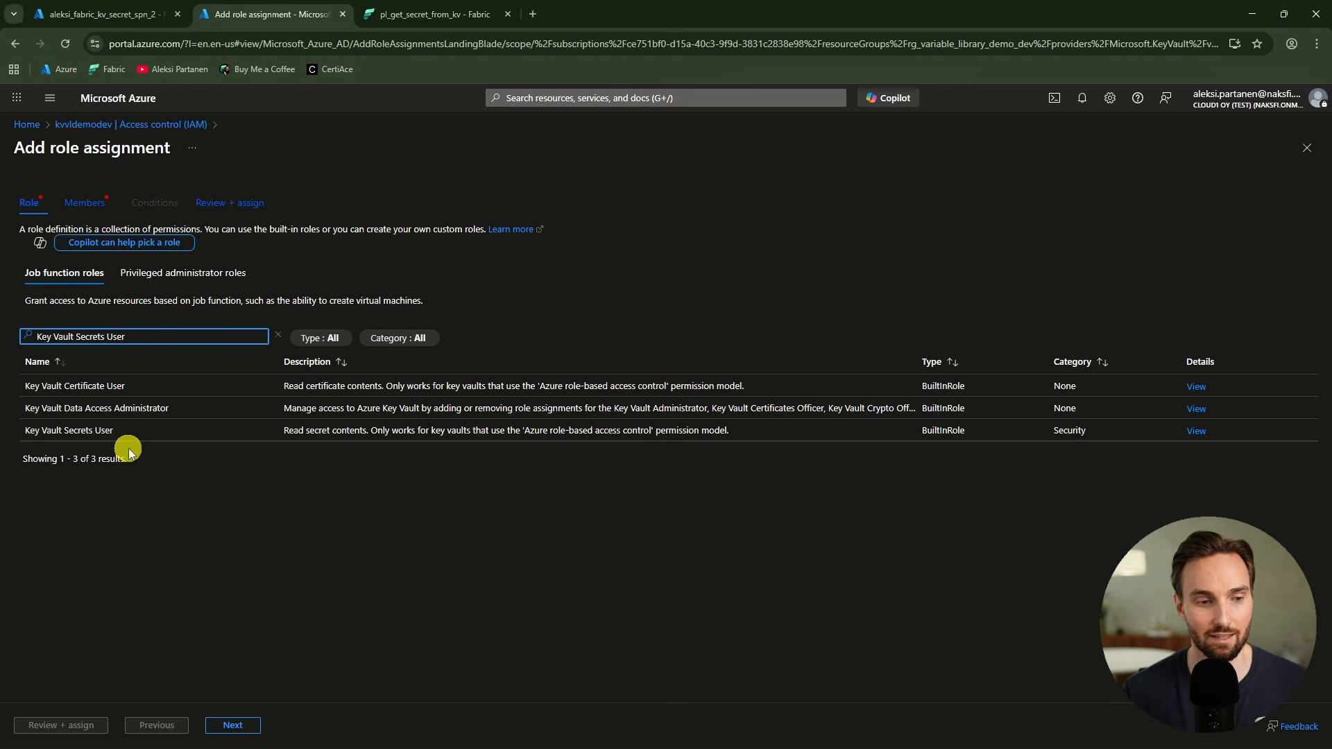
click(219, 435)
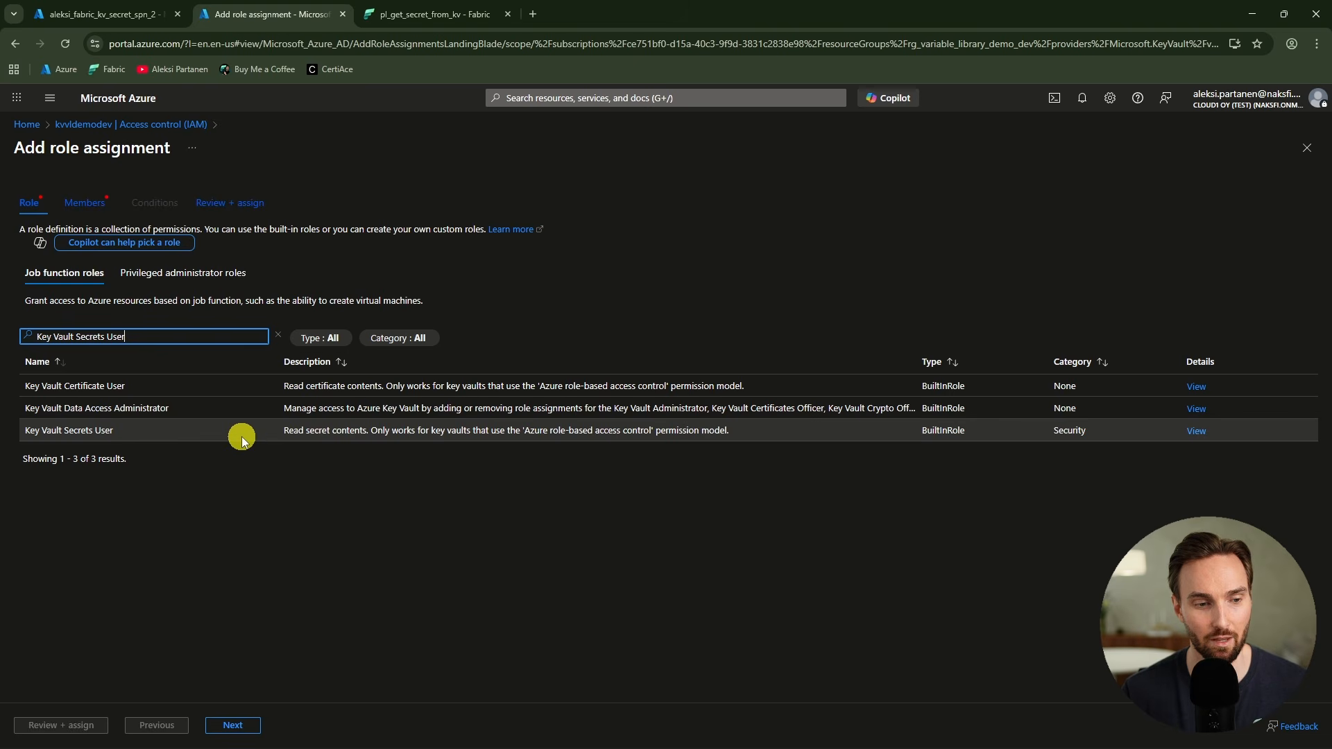
click(241, 436)
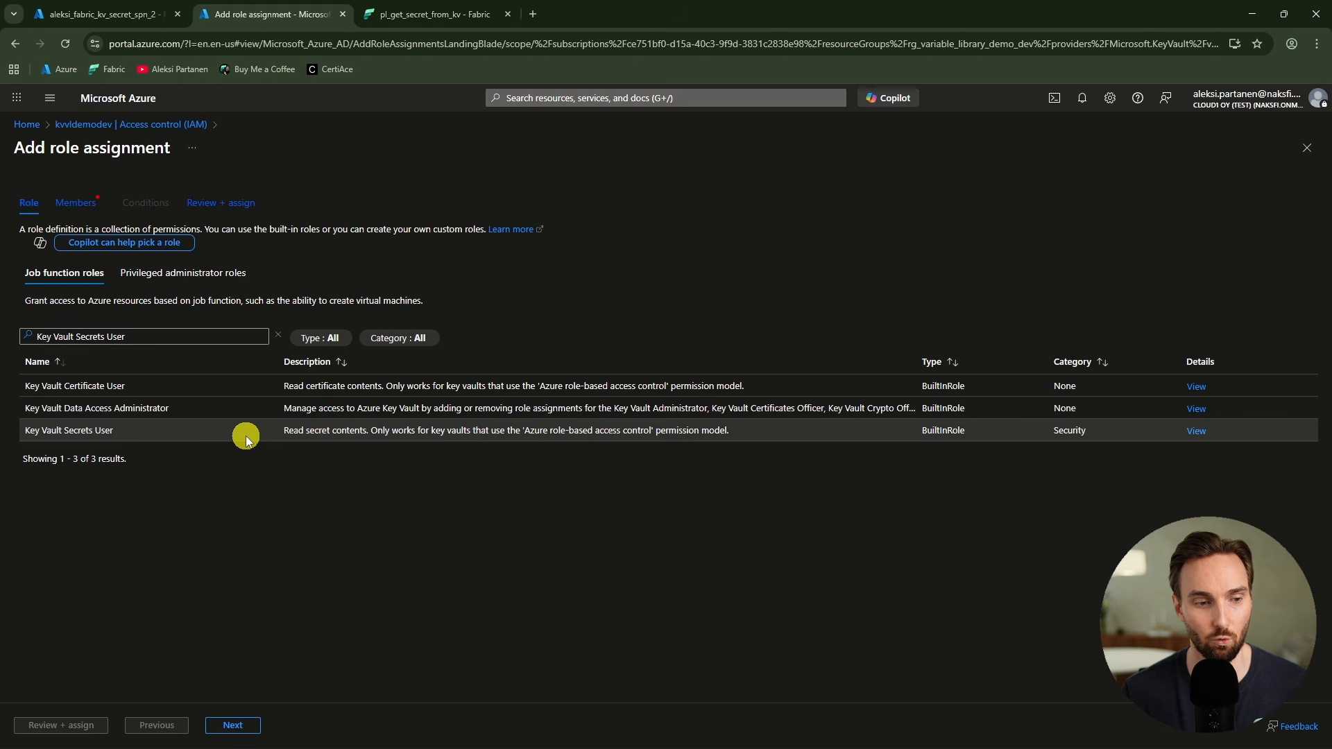
click(241, 724)
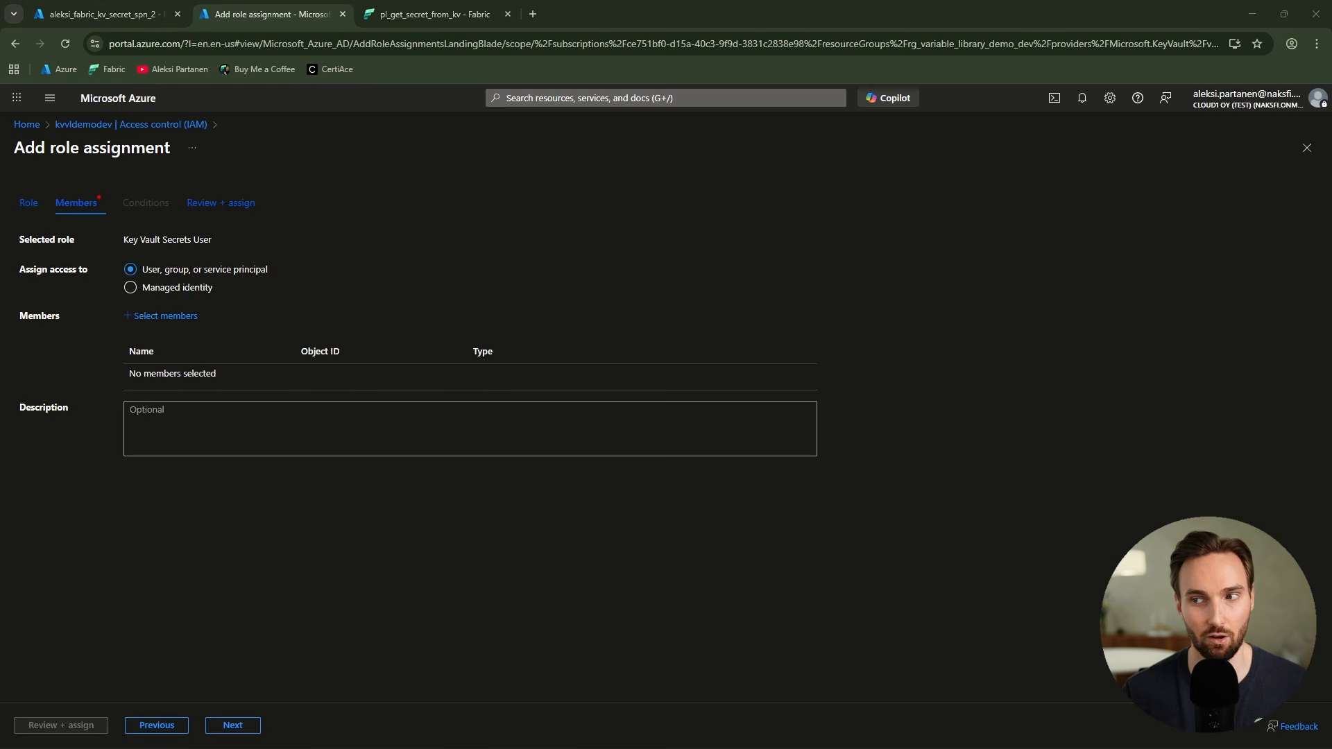
Step: Add the newly registered application as the member and assign the role to it
click(189, 325)
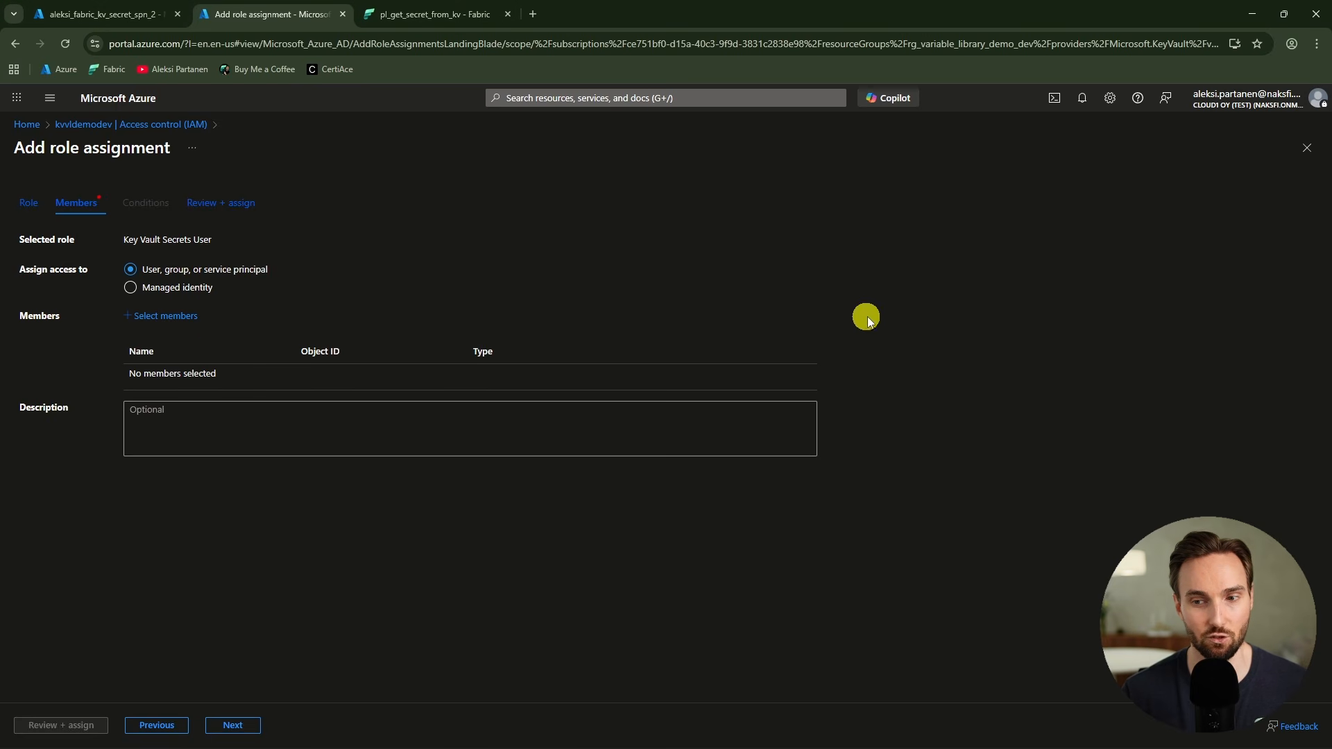
click(166, 317)
key(ctrl+v)
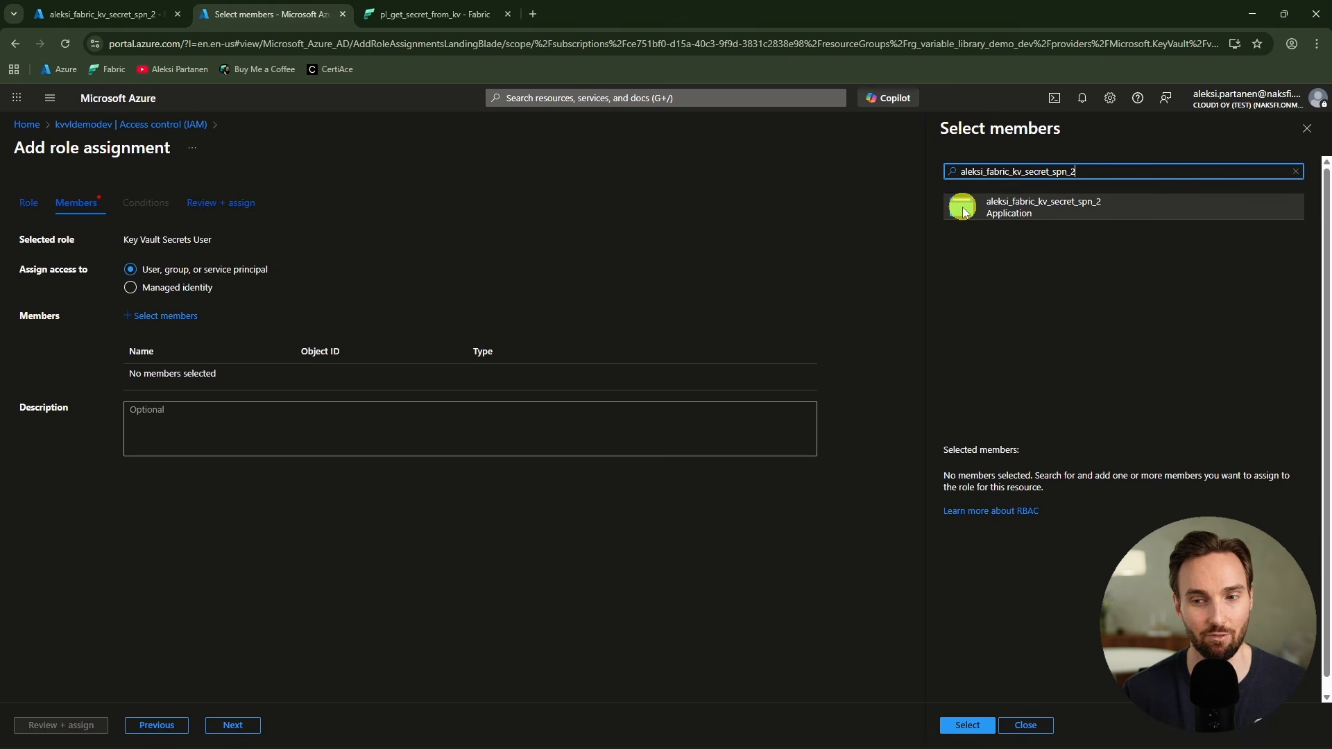
click(1048, 217)
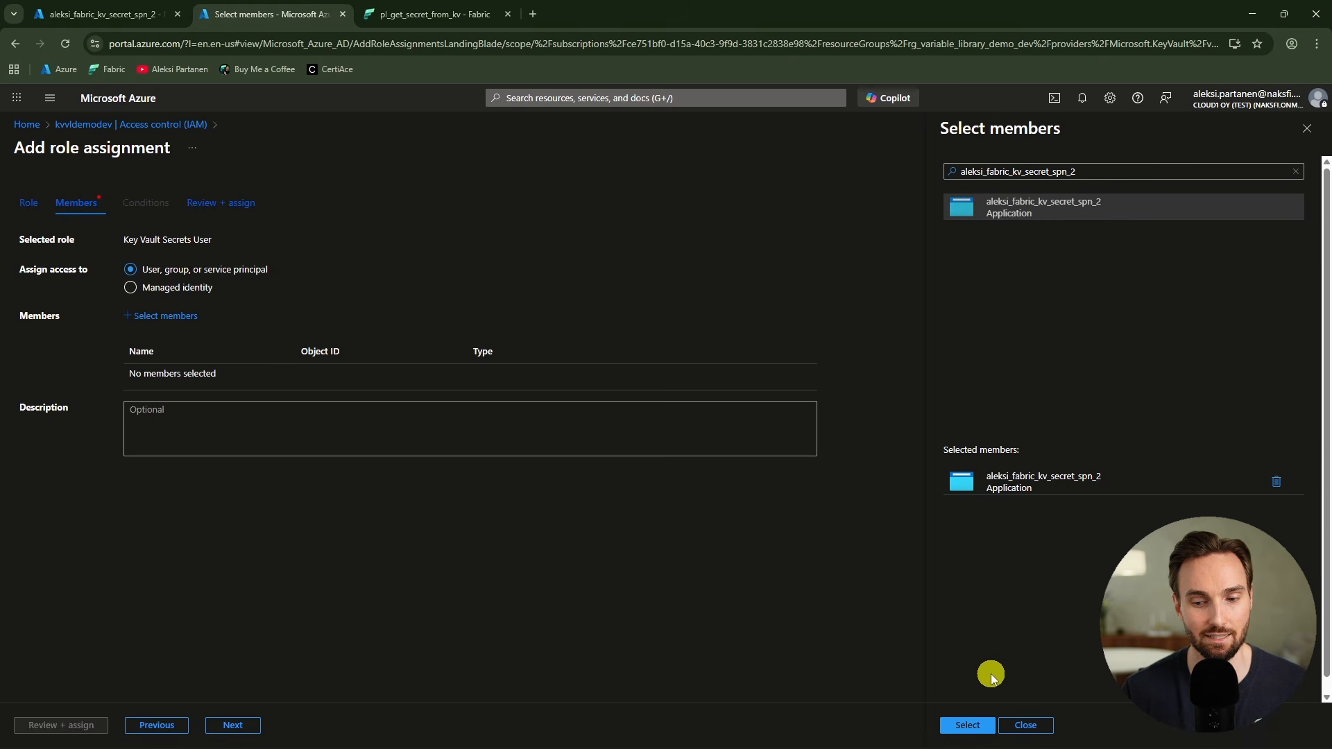
click(971, 725)
click(231, 725)
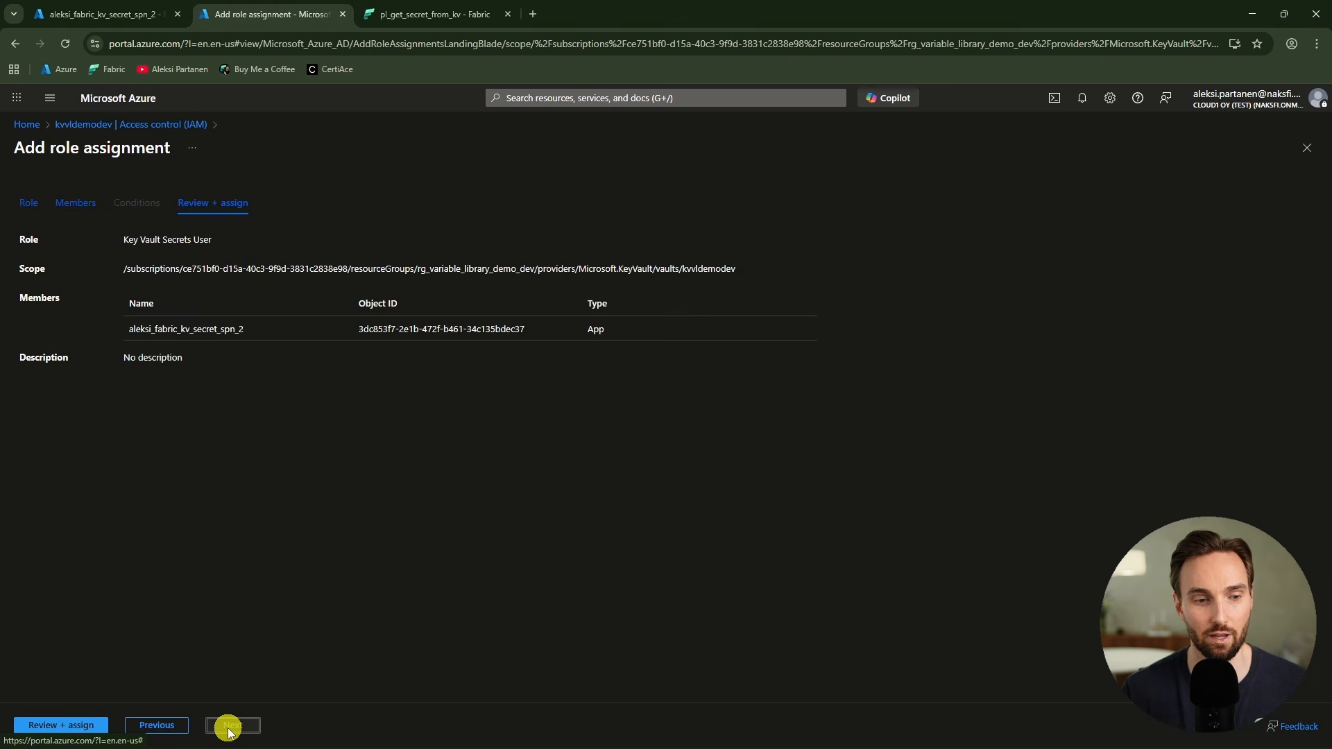
click(80, 730)
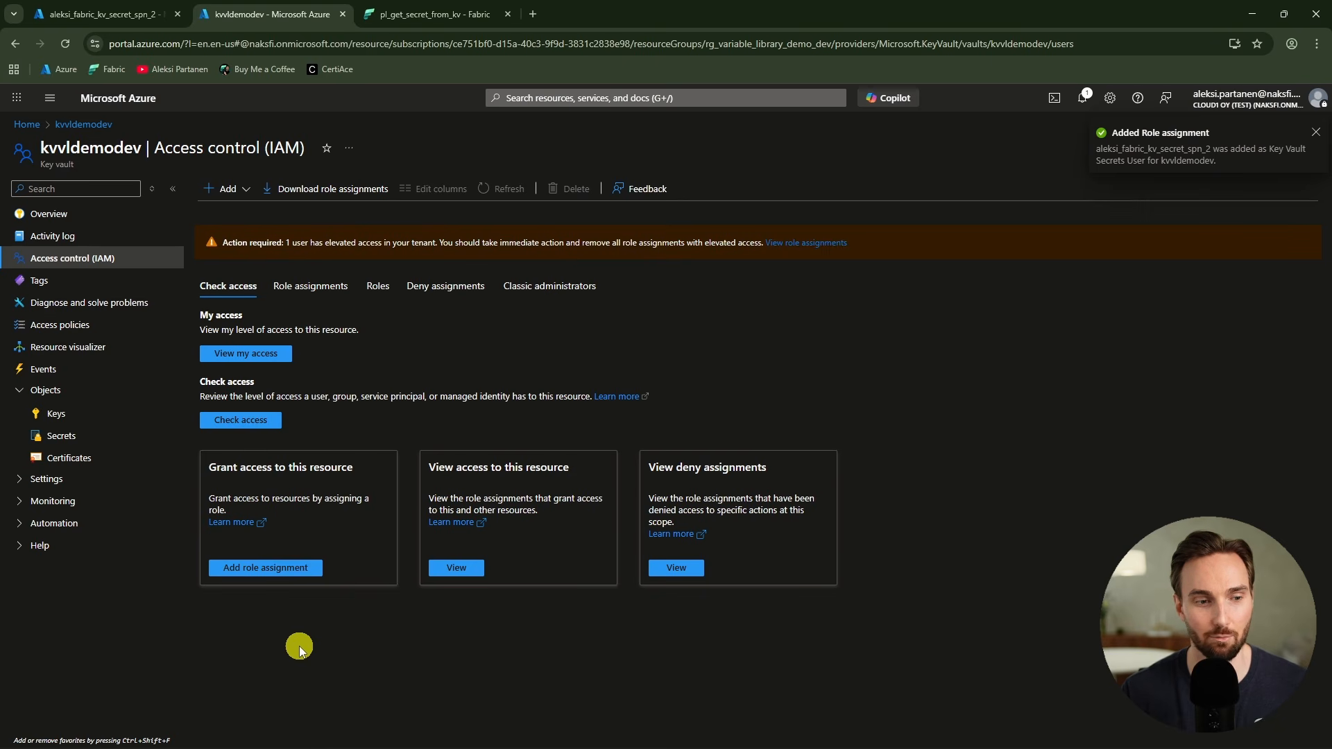
Step: Return to the Fabric pipeline and start a new Web v2 connection in the Web1 activity's settings
click(96, 437)
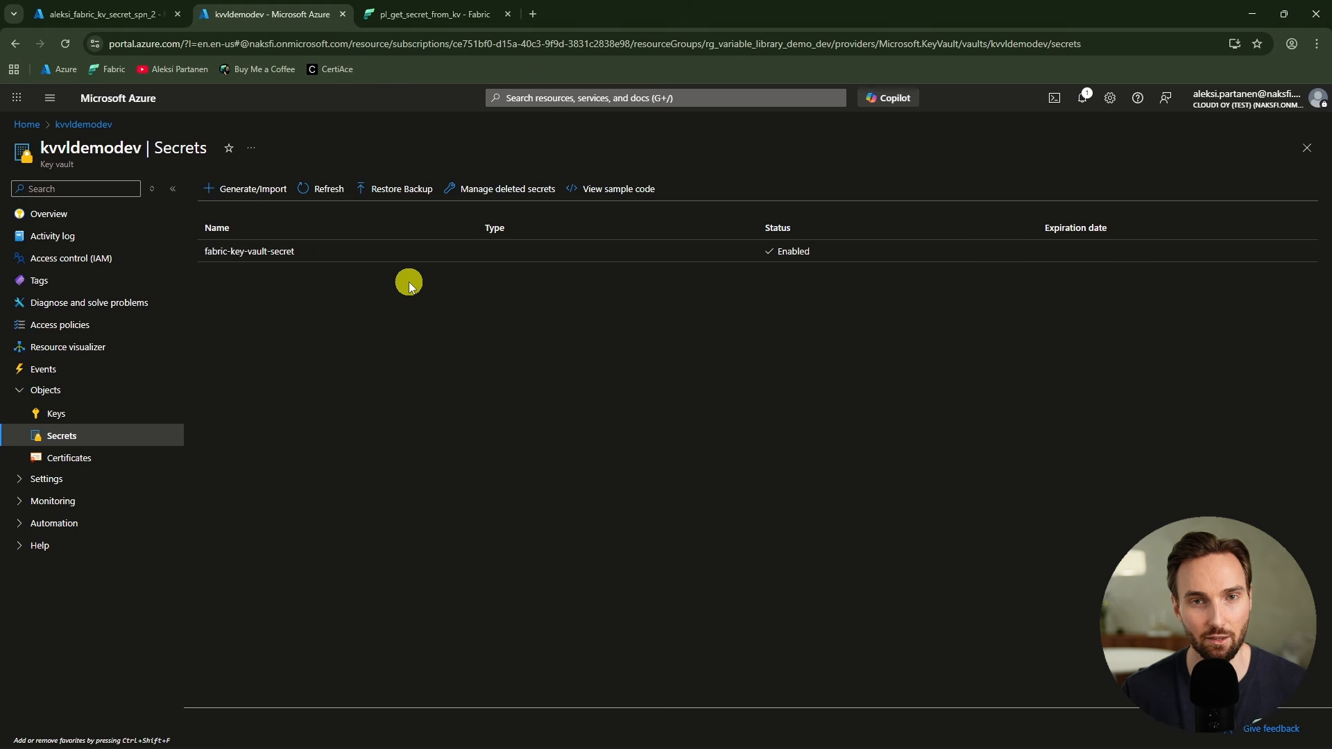
click(426, 15)
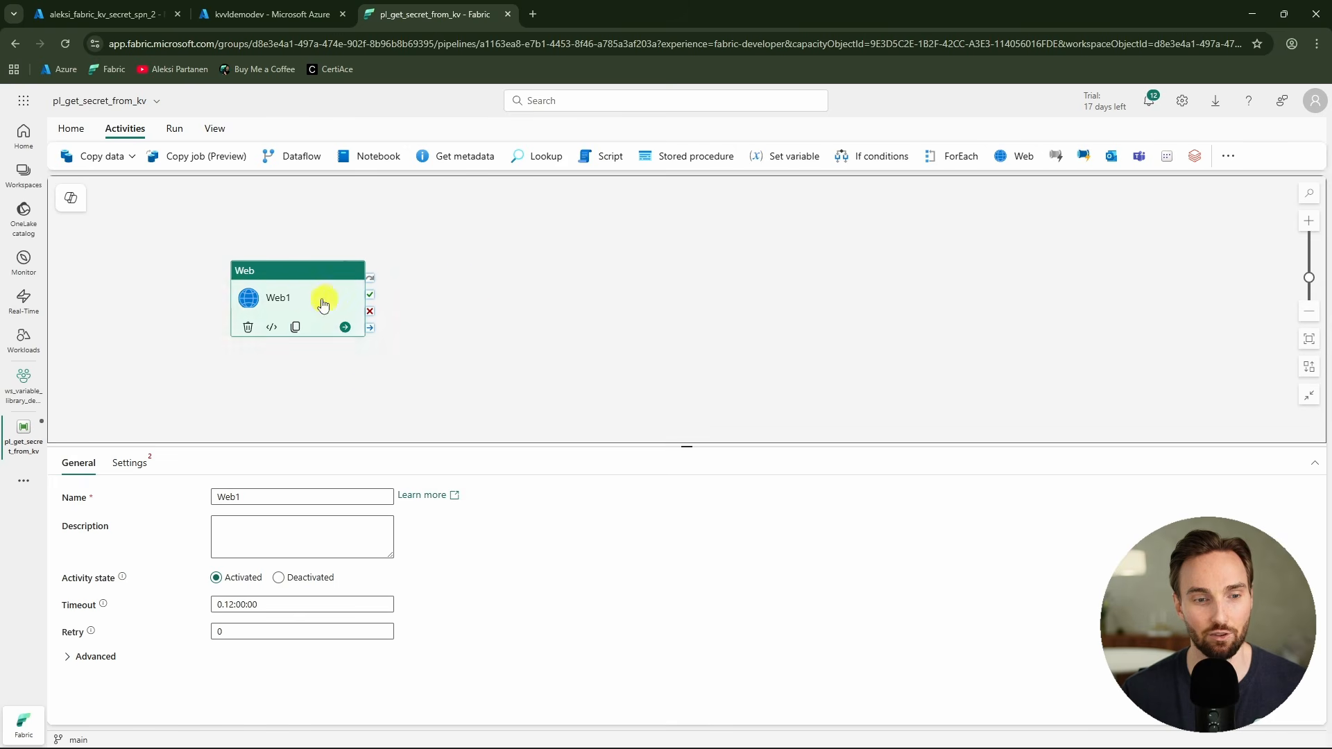
drag(307, 288, 303, 266)
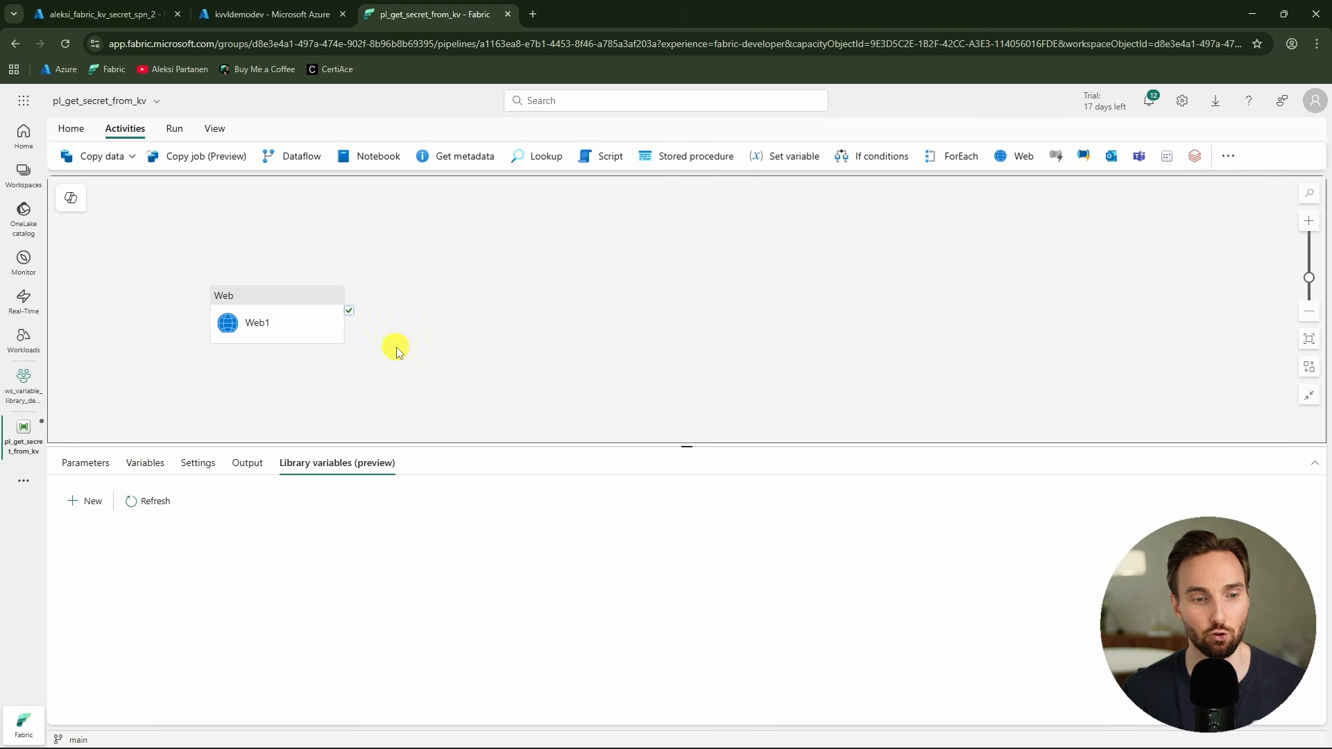
click(279, 325)
click(384, 498)
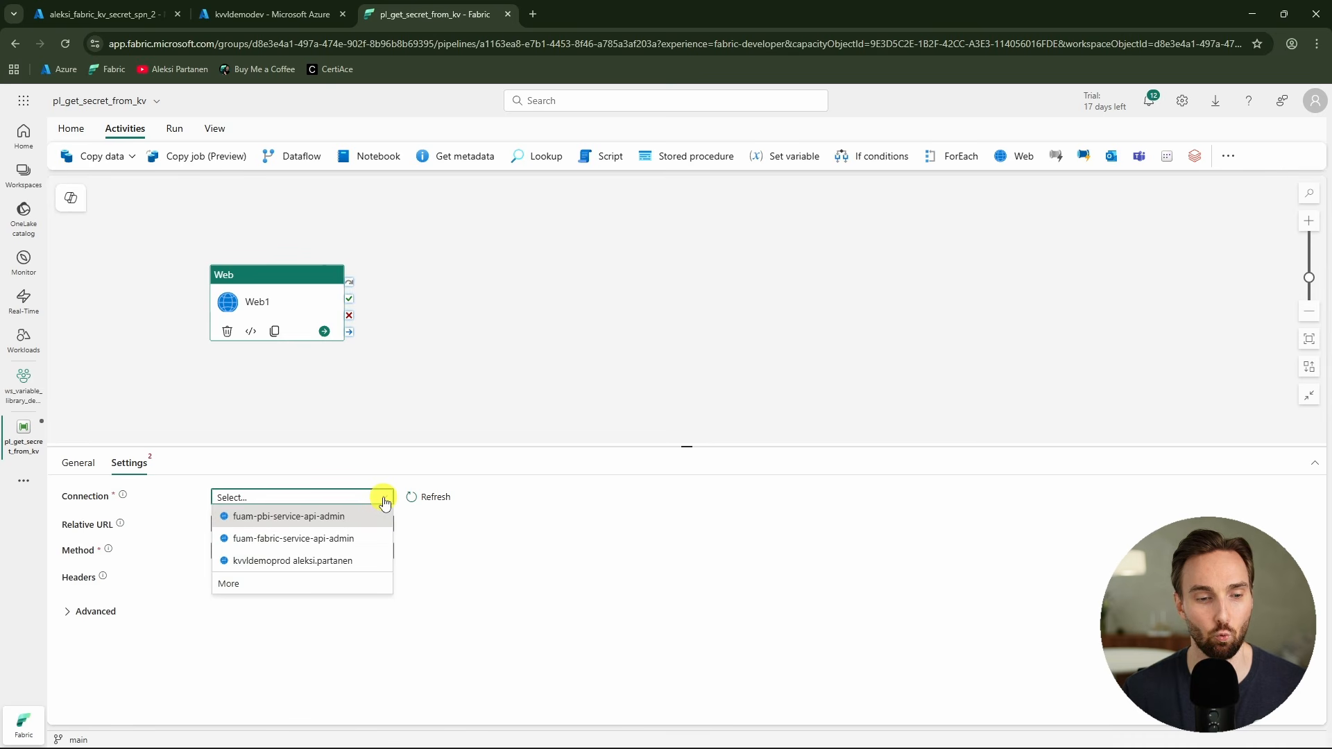
click(344, 591)
click(309, 306)
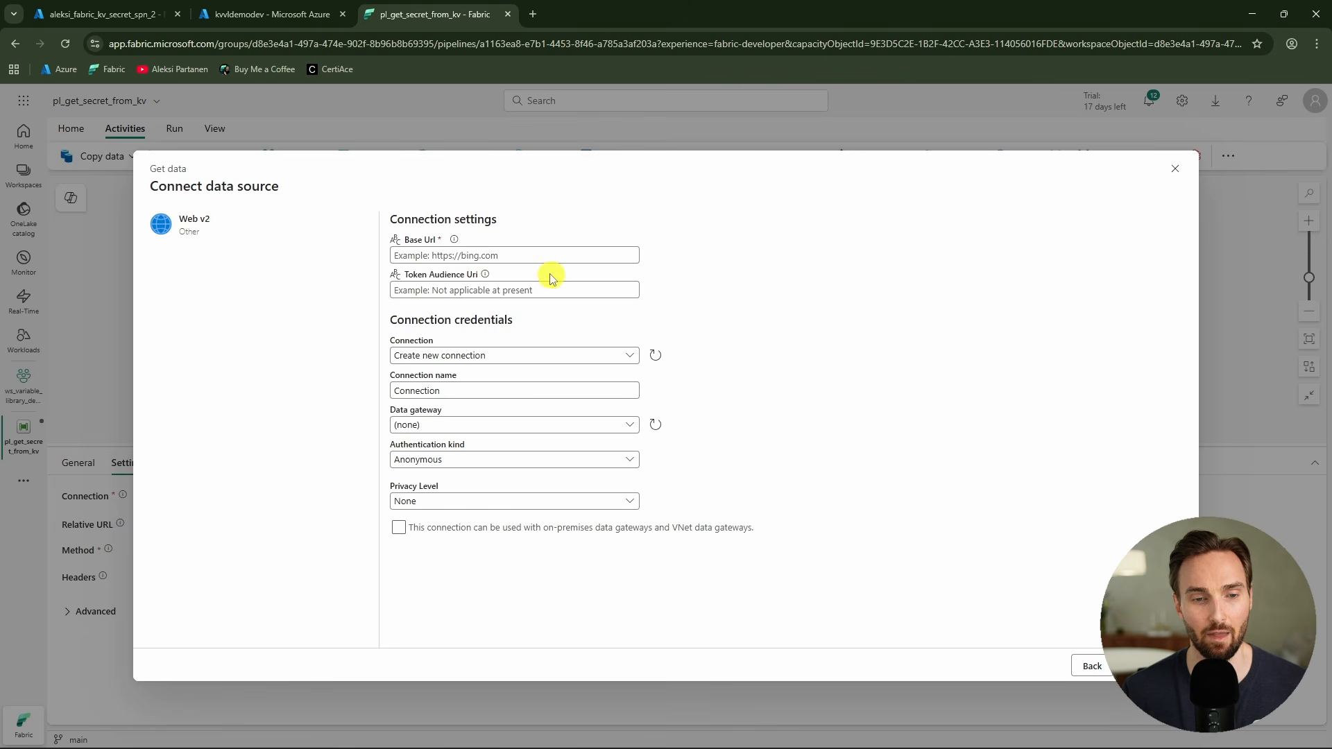
click(499, 261)
click(264, 17)
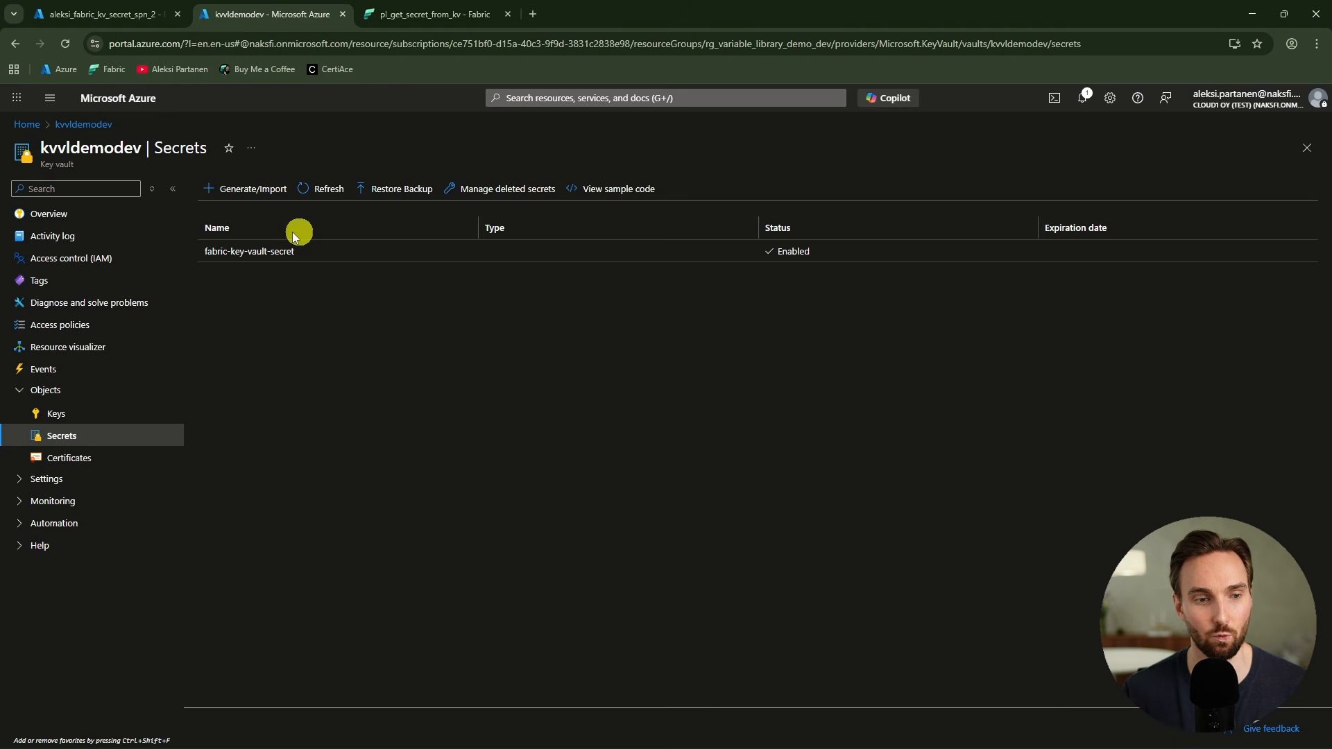
click(89, 210)
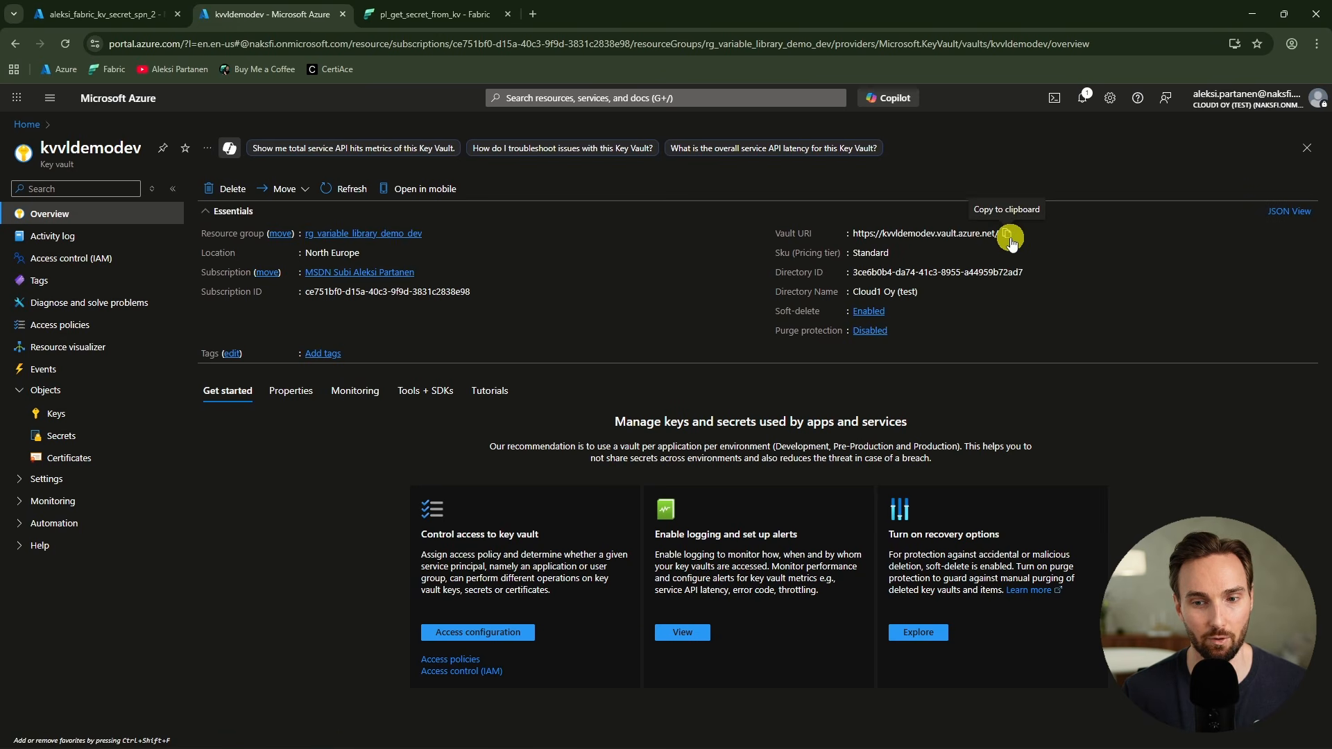
click(435, 14)
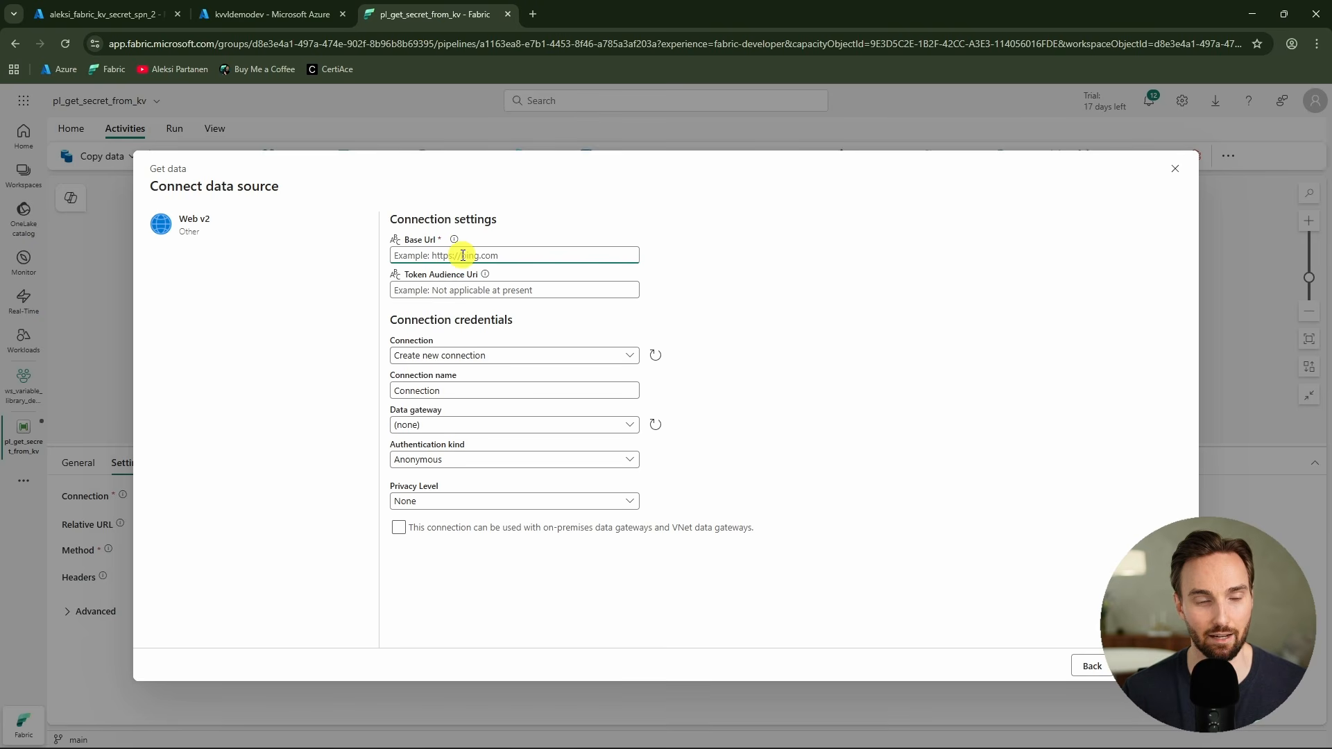
text(https://kvvldemodev.vault.azure.net/)
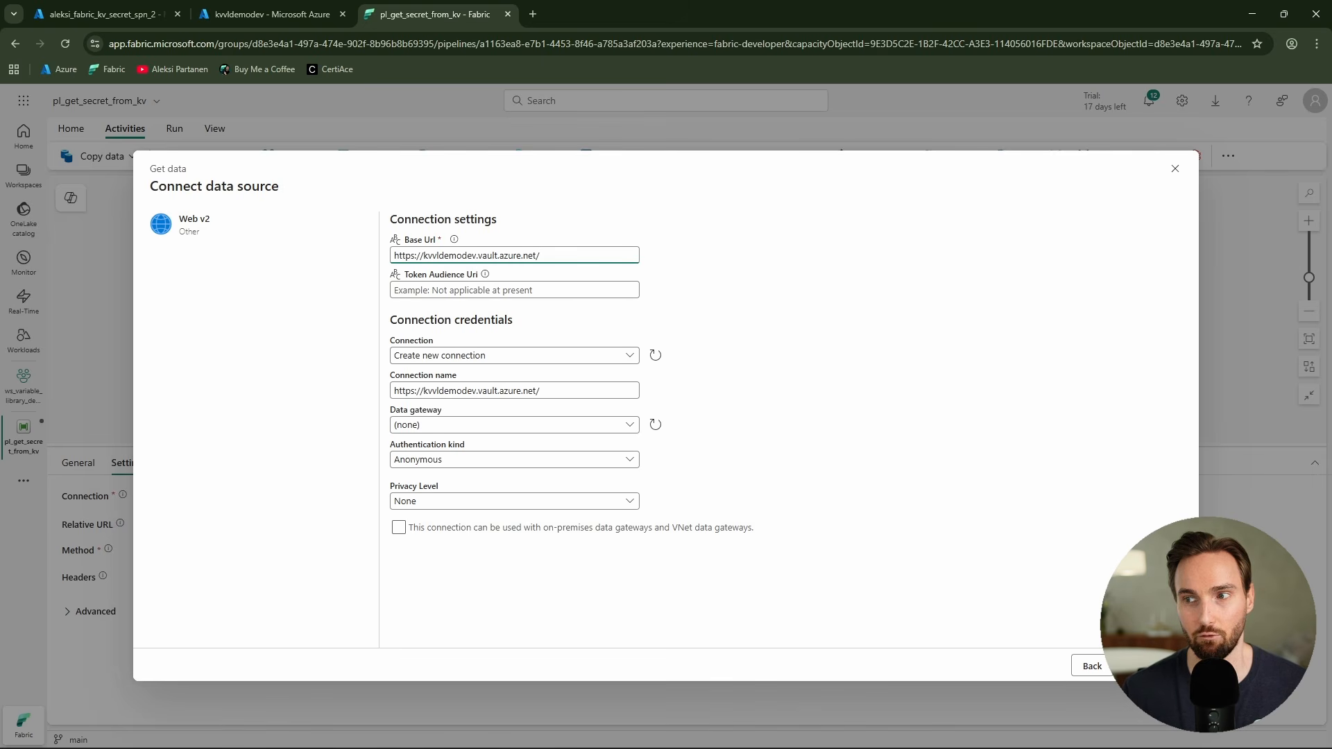
click(480, 293)
key(ctrl+v)
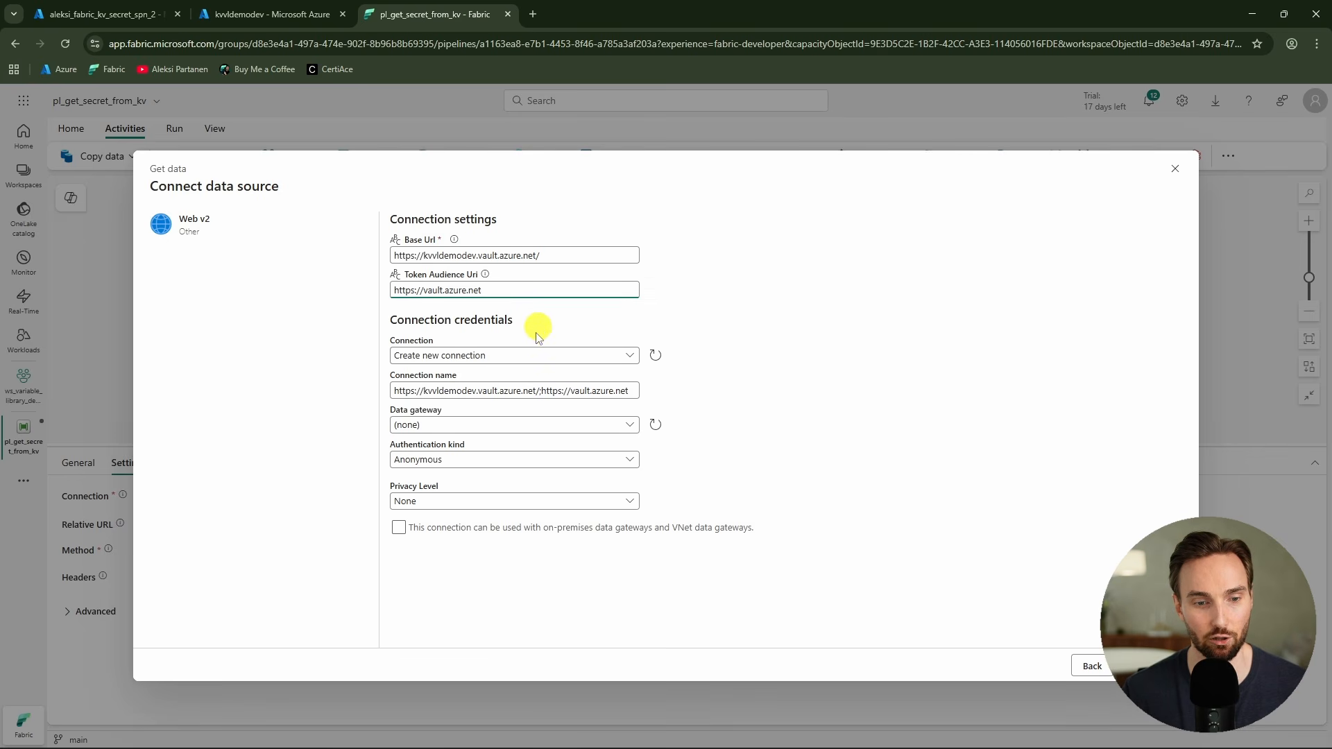
Step: Name the new connection kvvldemodev and set its authentication kind to Service principal
triple_click(514, 396)
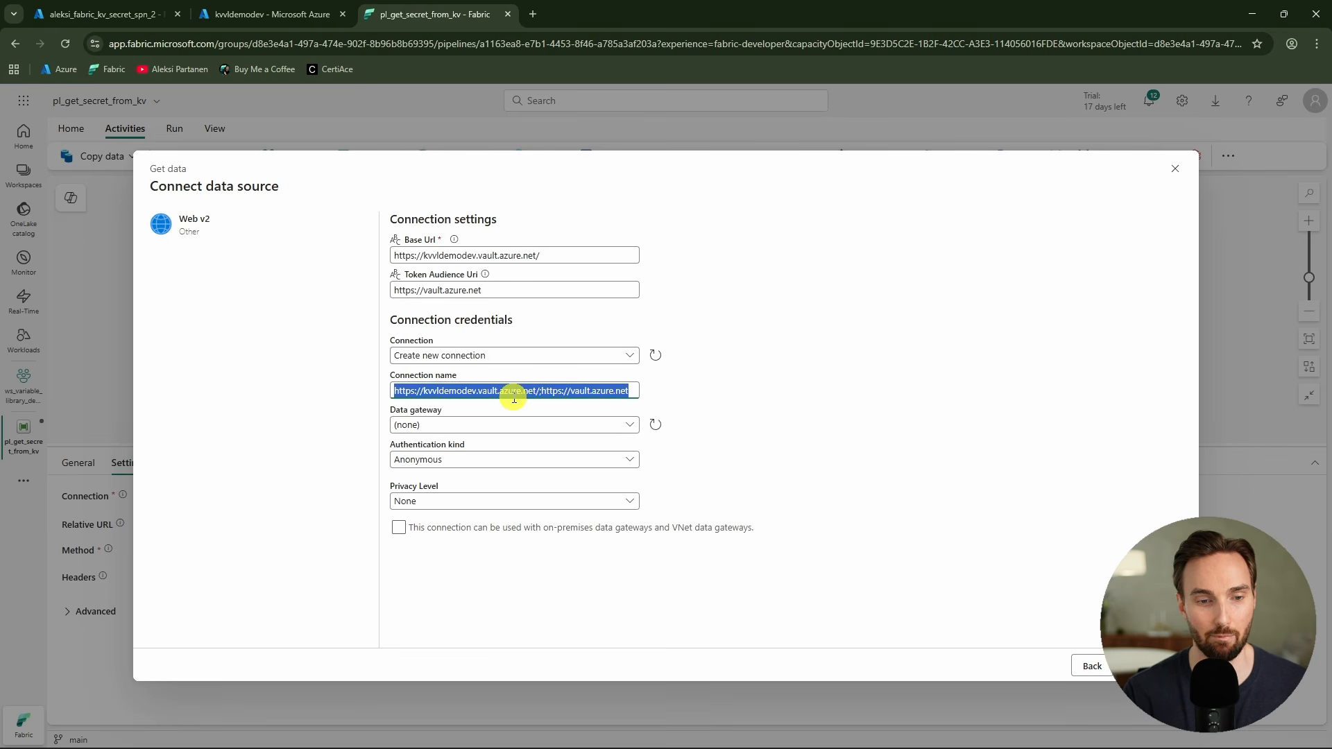
text(kvvldemodev)
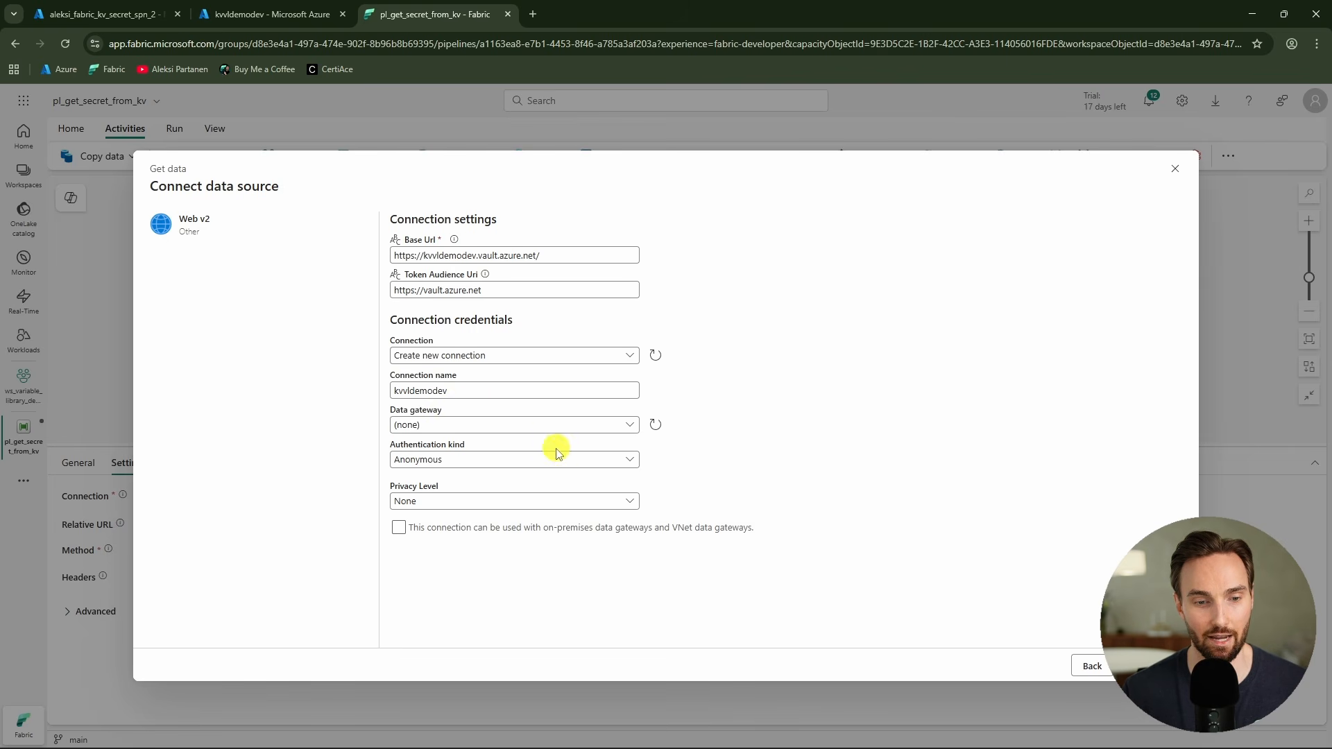
click(574, 460)
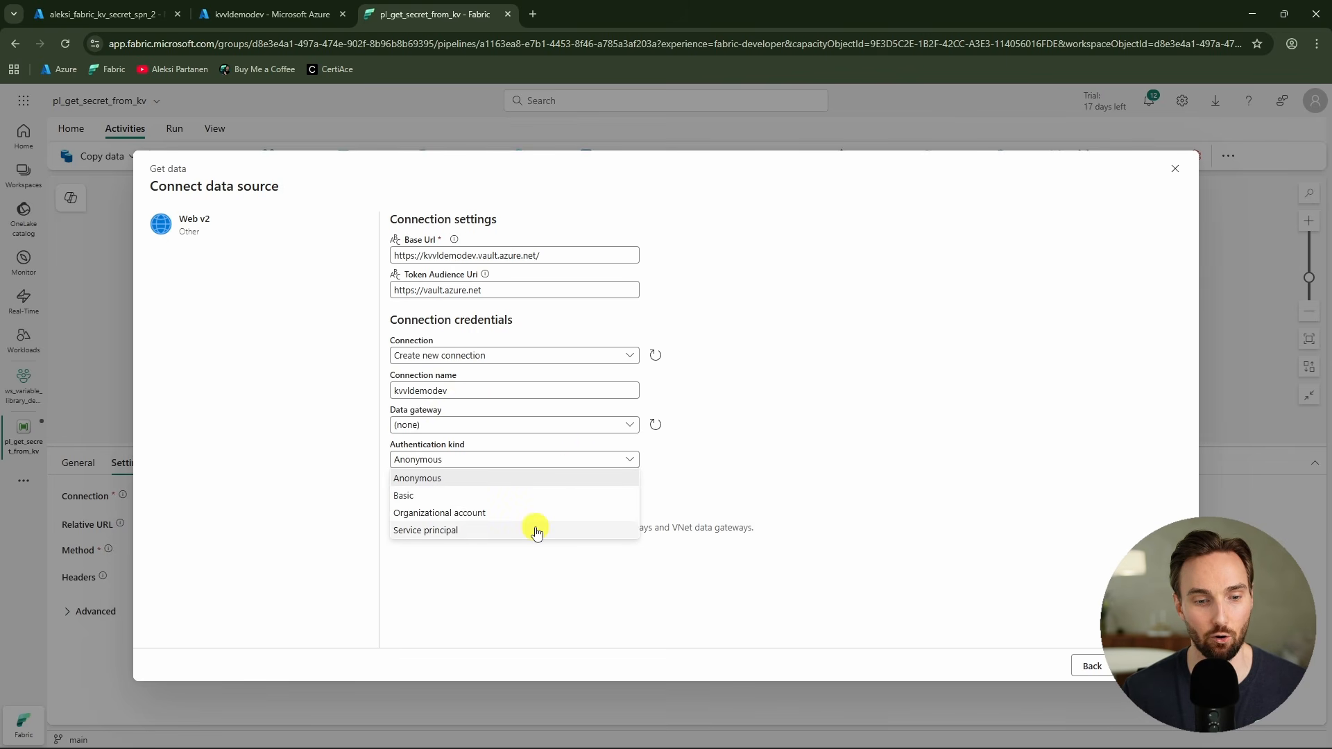
click(472, 535)
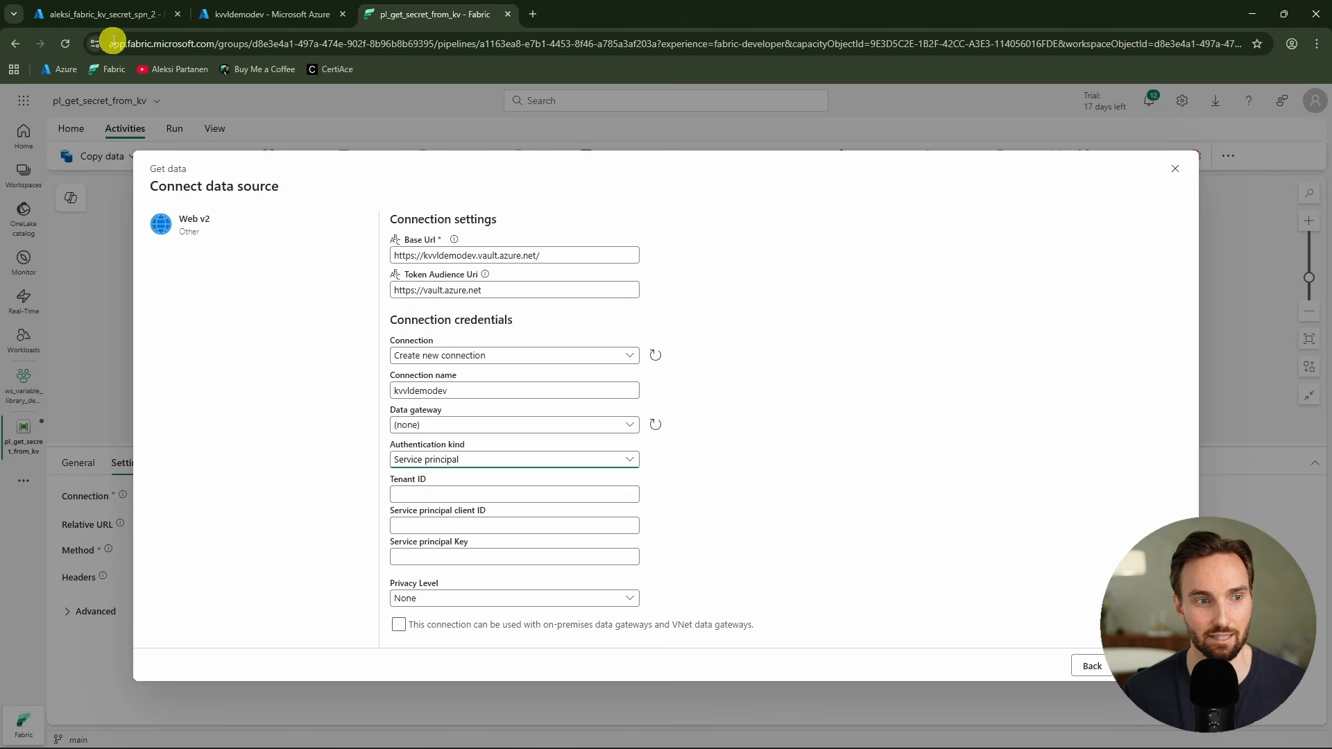
Step: Copy the directory (tenant) ID from the Azure app registration's overview into the Fabric connection's tenant ID
click(43, 14)
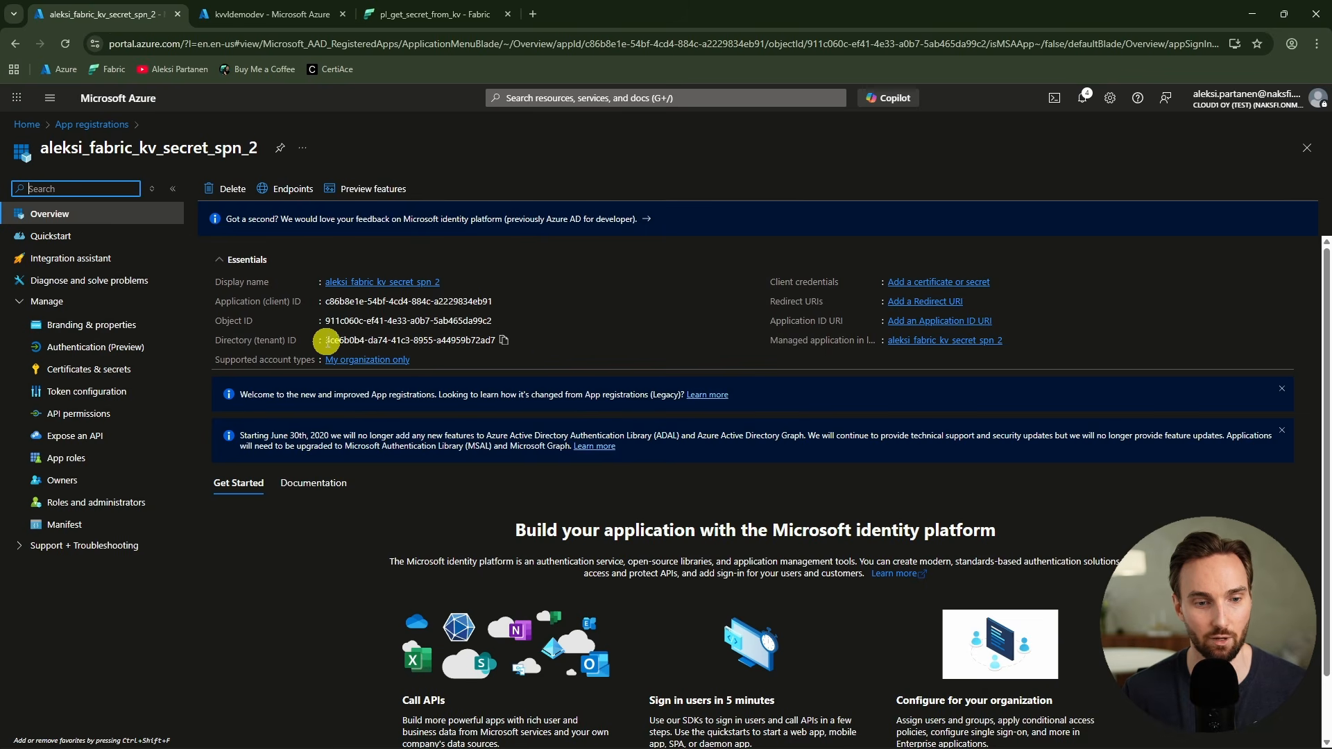
click(504, 340)
click(423, 14)
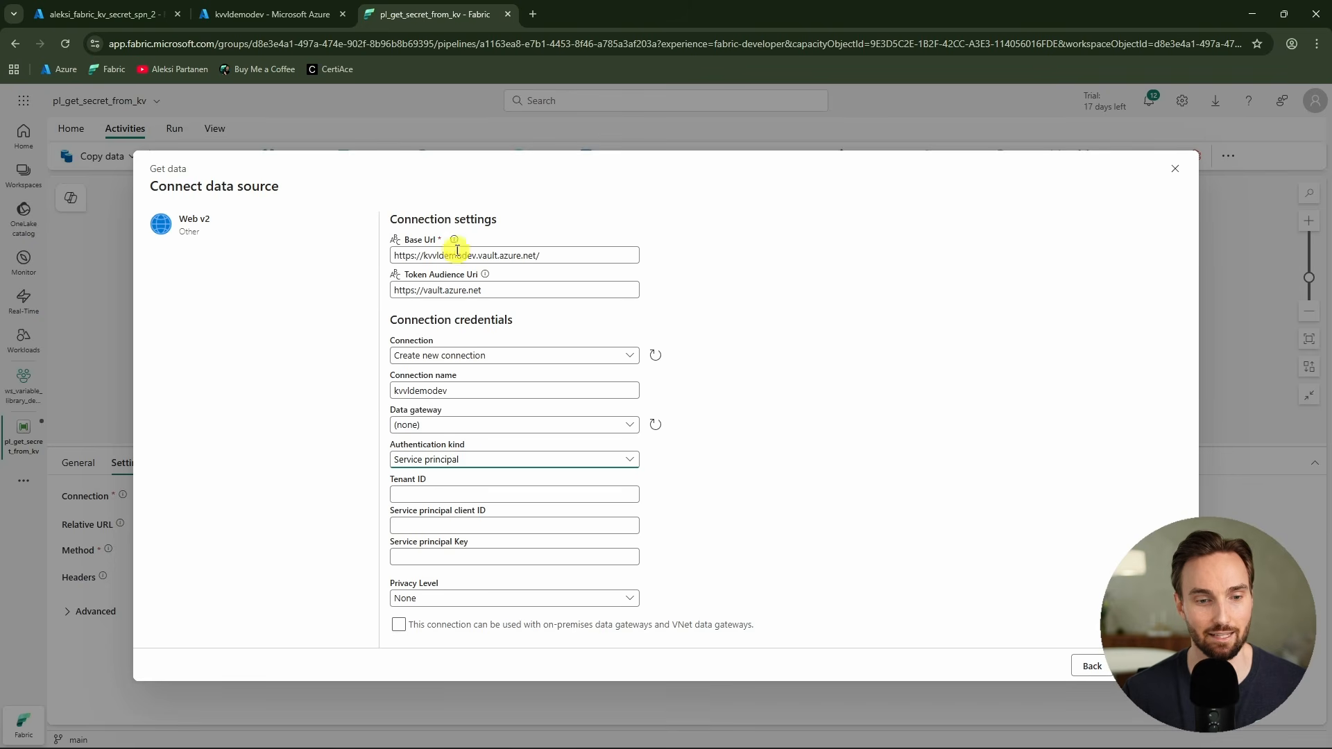
click(444, 495)
key(ctrl+v)
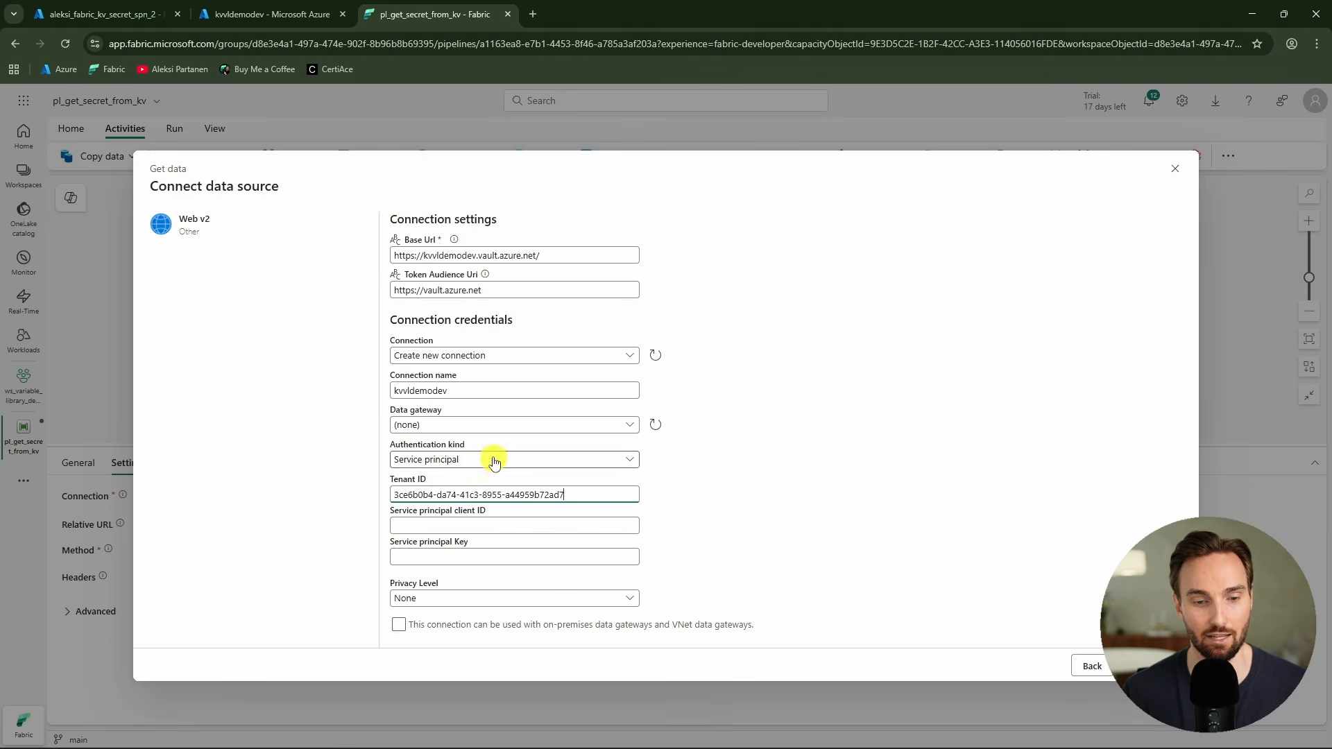
Step: Copy the application (client) ID from the Azure app registration into the Fabric connection's service principal client ID
click(111, 15)
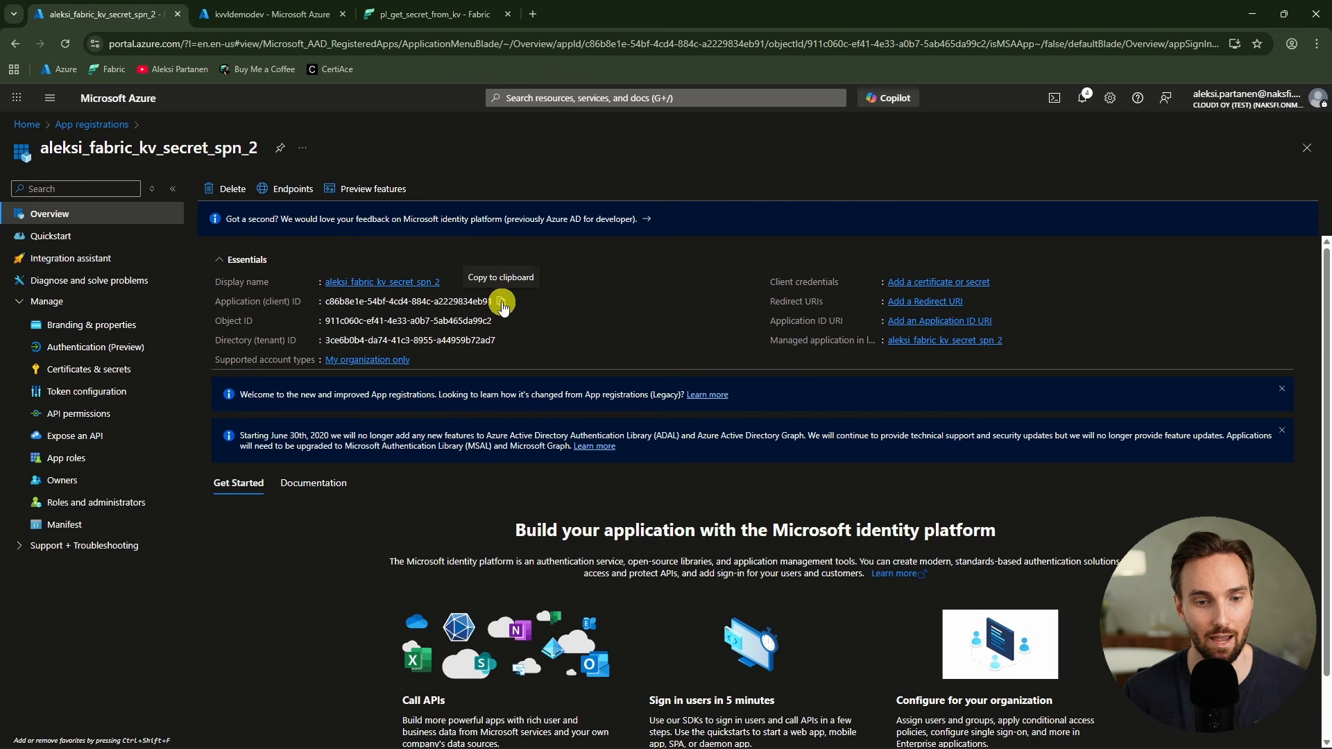
click(501, 304)
click(401, 17)
click(460, 527)
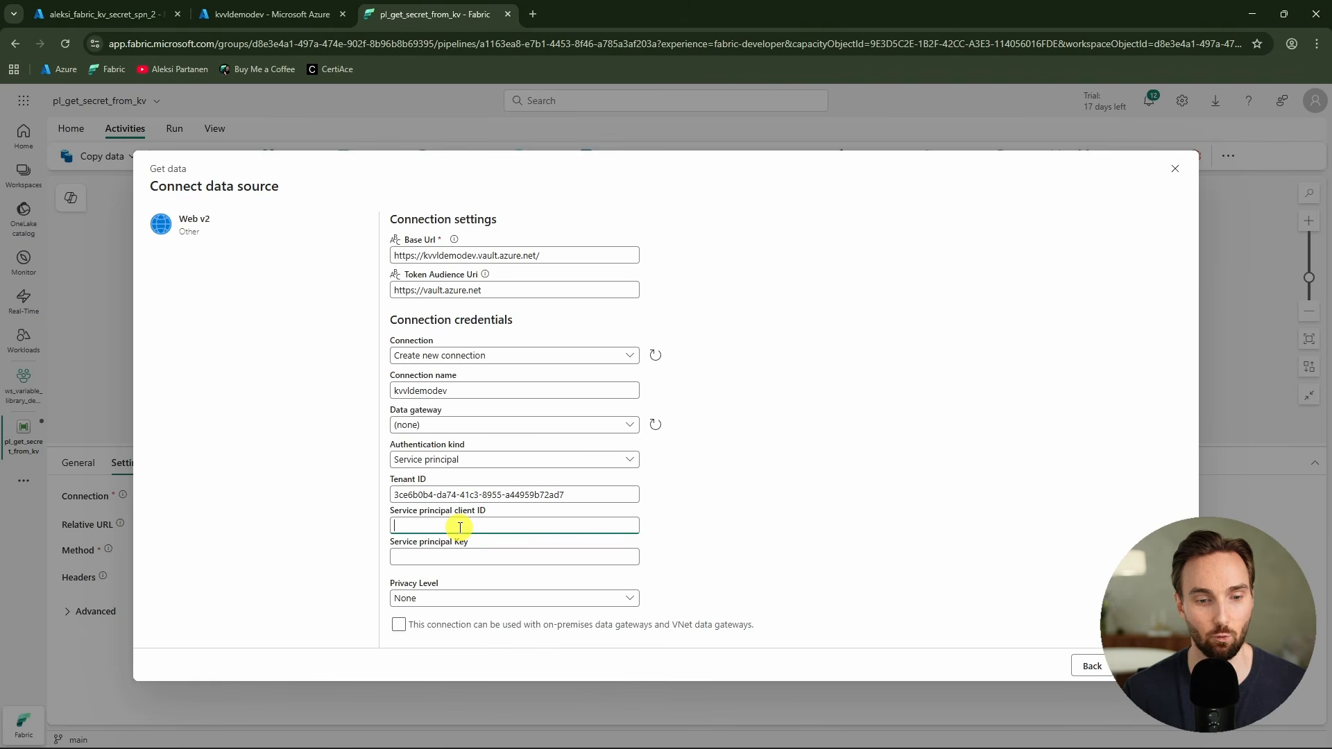
key(ctrl+v)
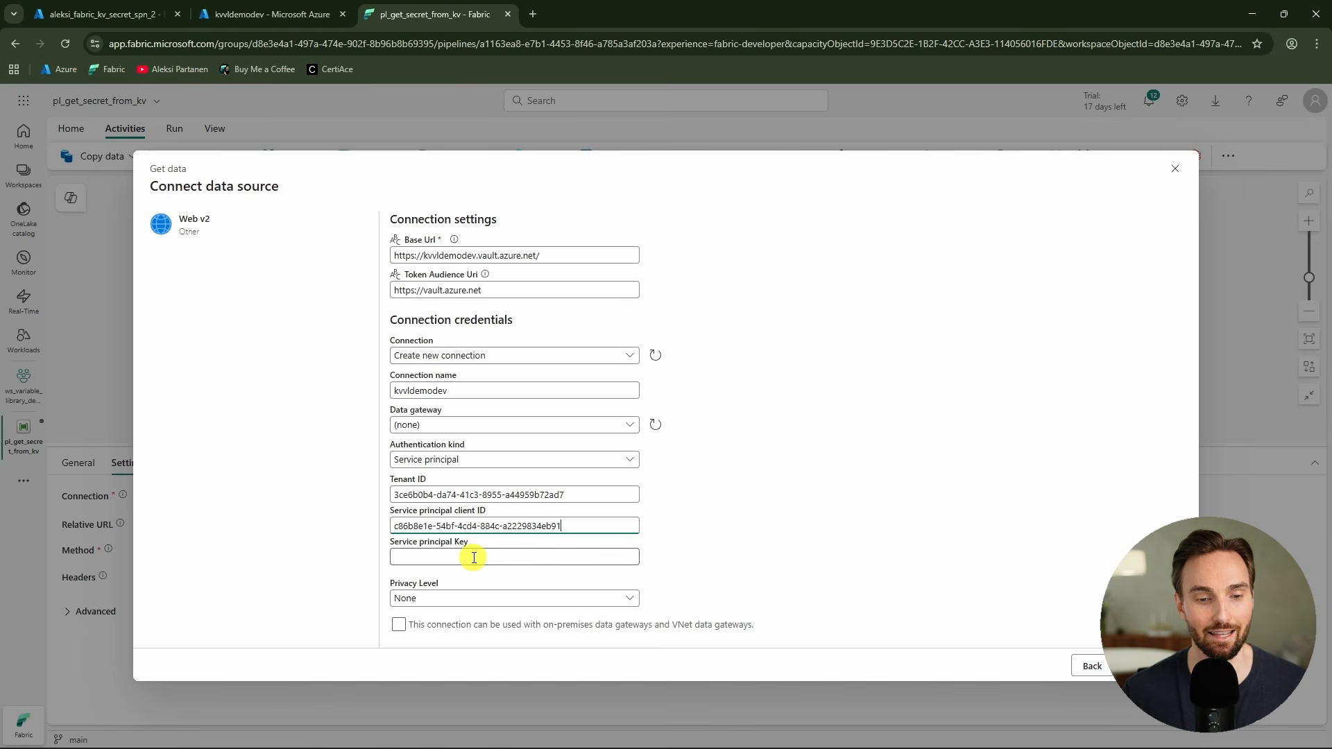
Step: Return to the app registration in the Azure portal and create a client secret with the description fabric kv testing
click(504, 557)
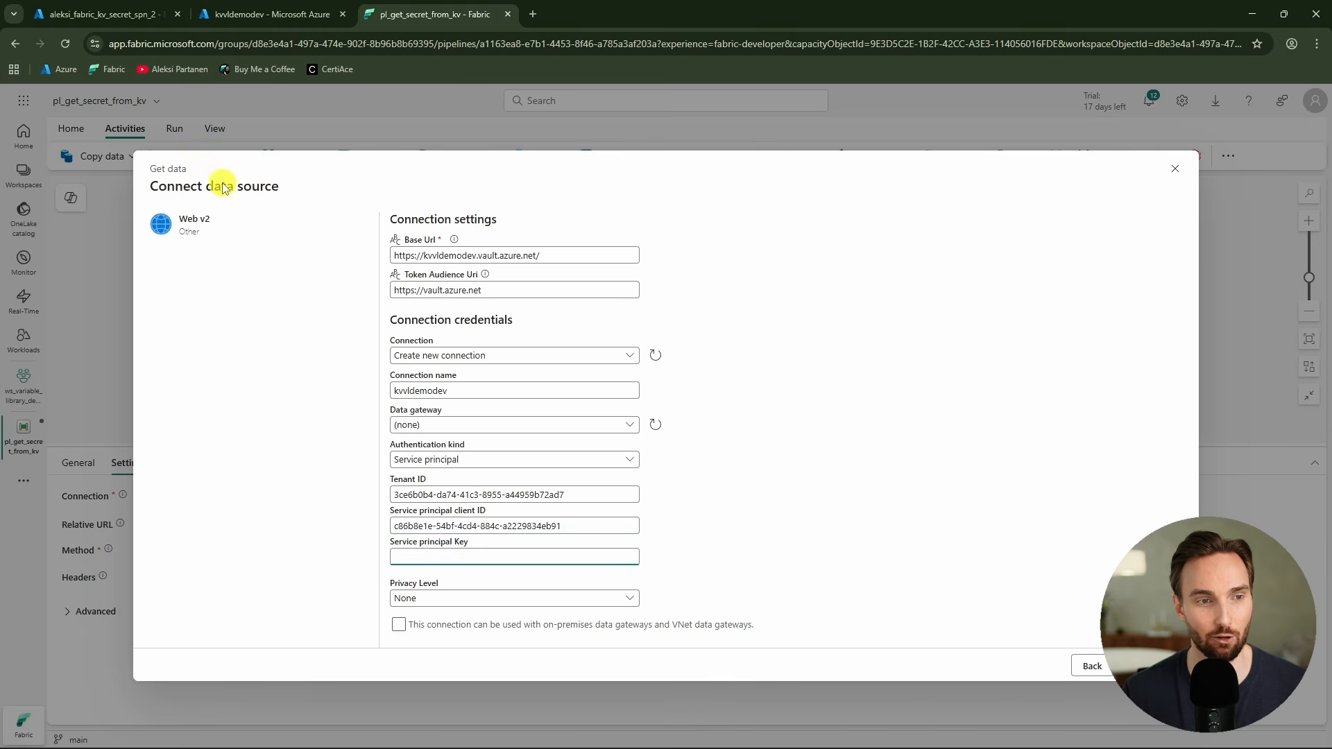
click(108, 14)
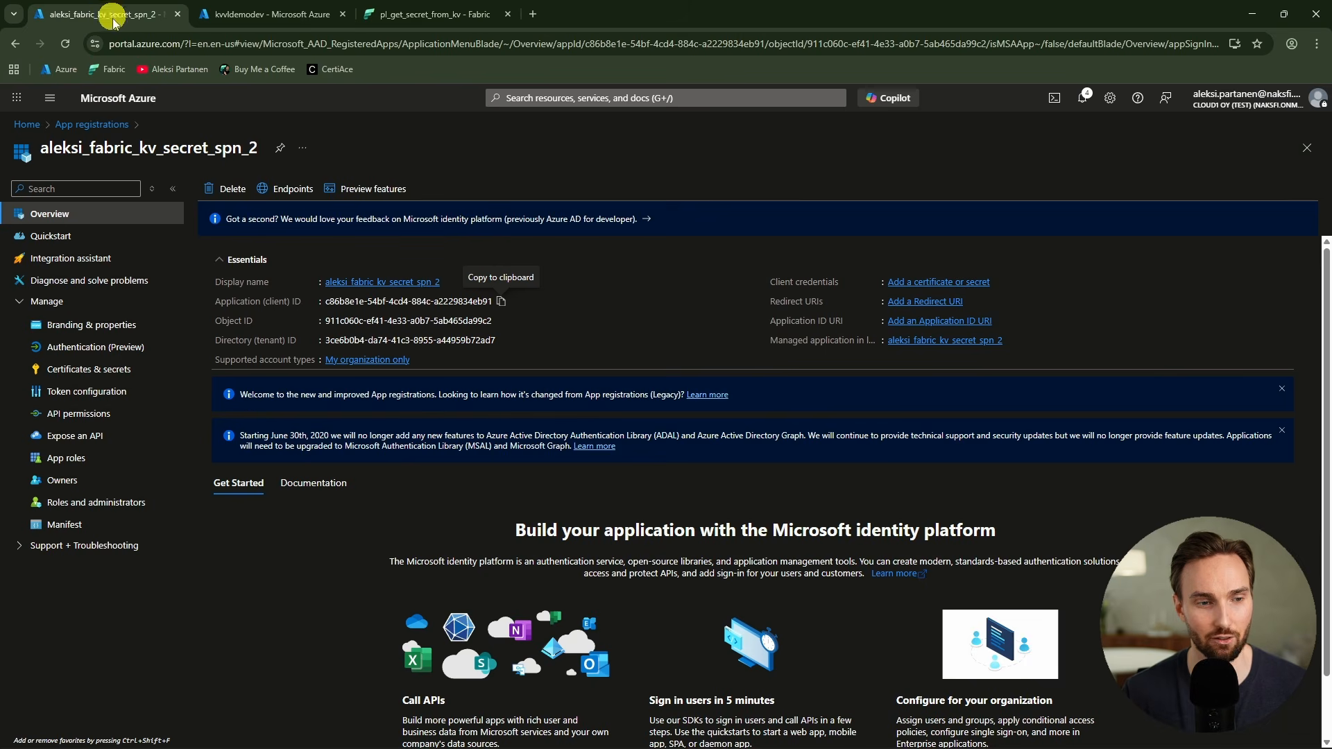
click(108, 375)
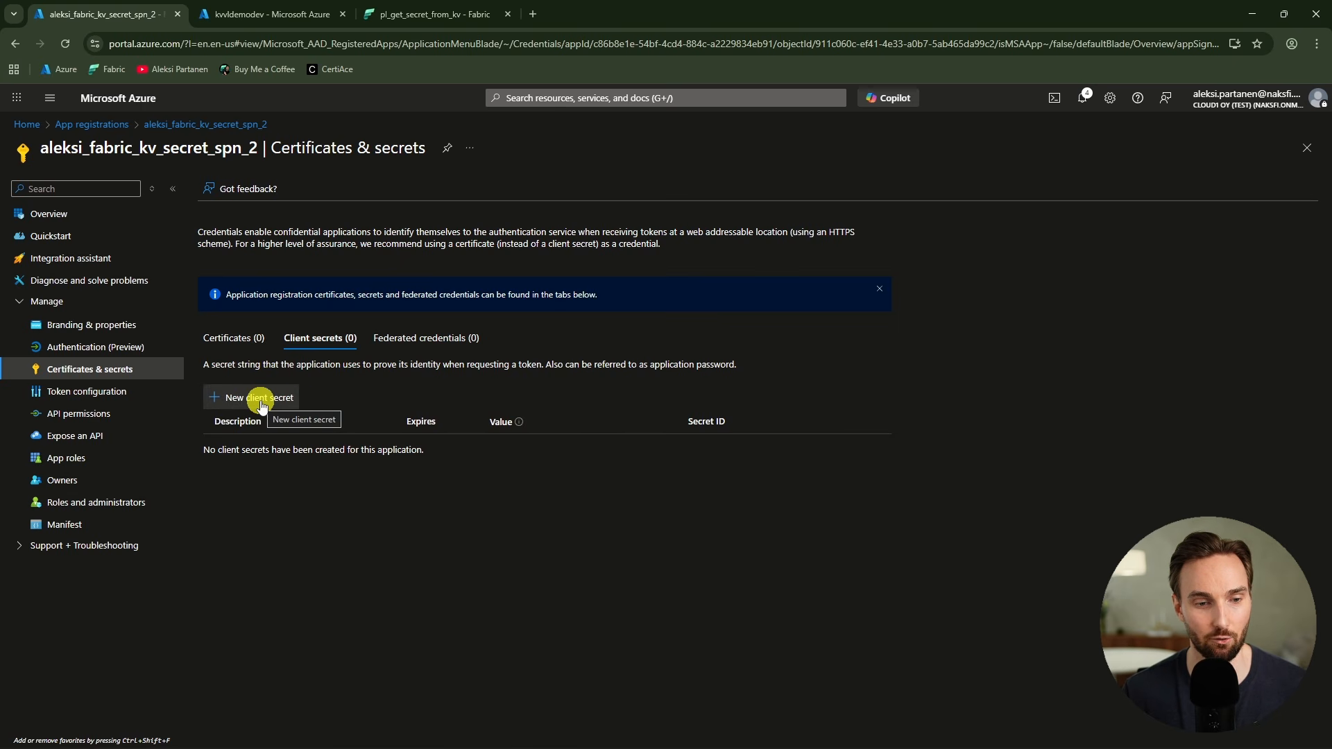
click(261, 399)
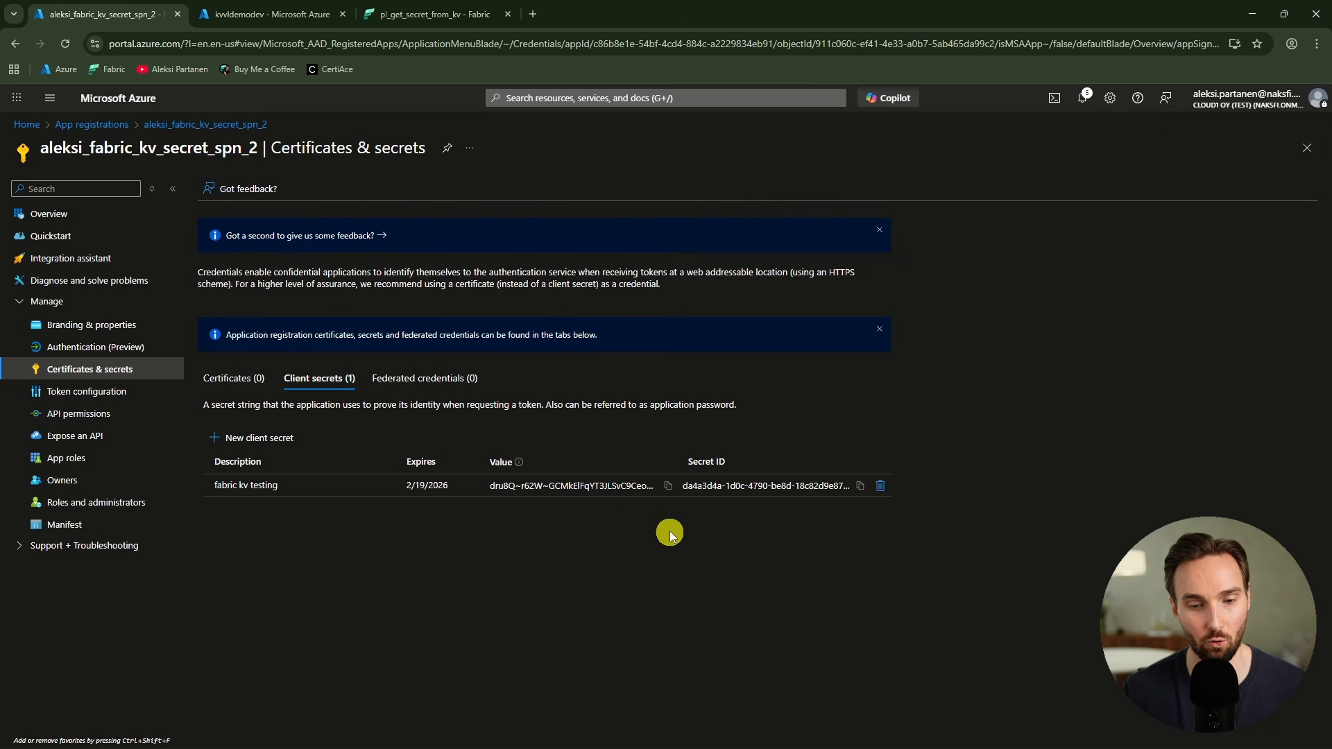
Step: Copy the client secret's value into the Fabric connection's service principal key and create the connection
click(667, 489)
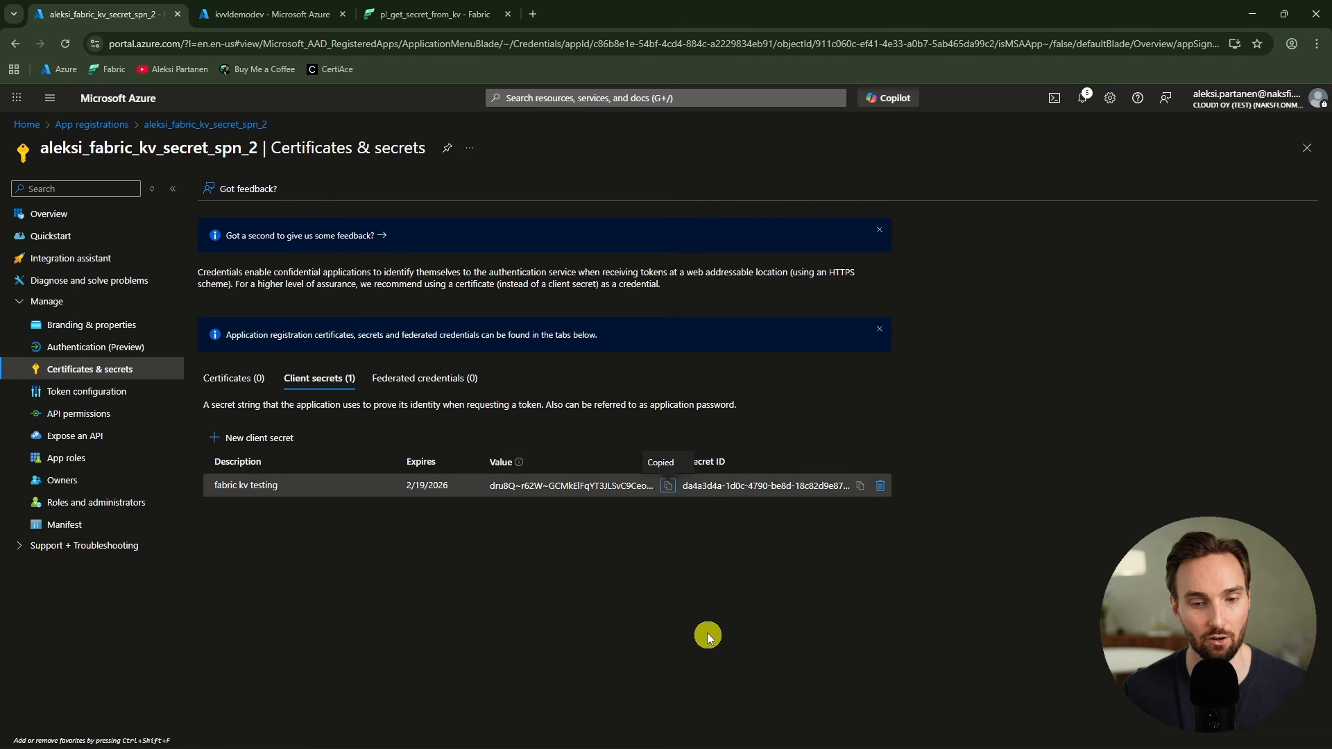
click(400, 12)
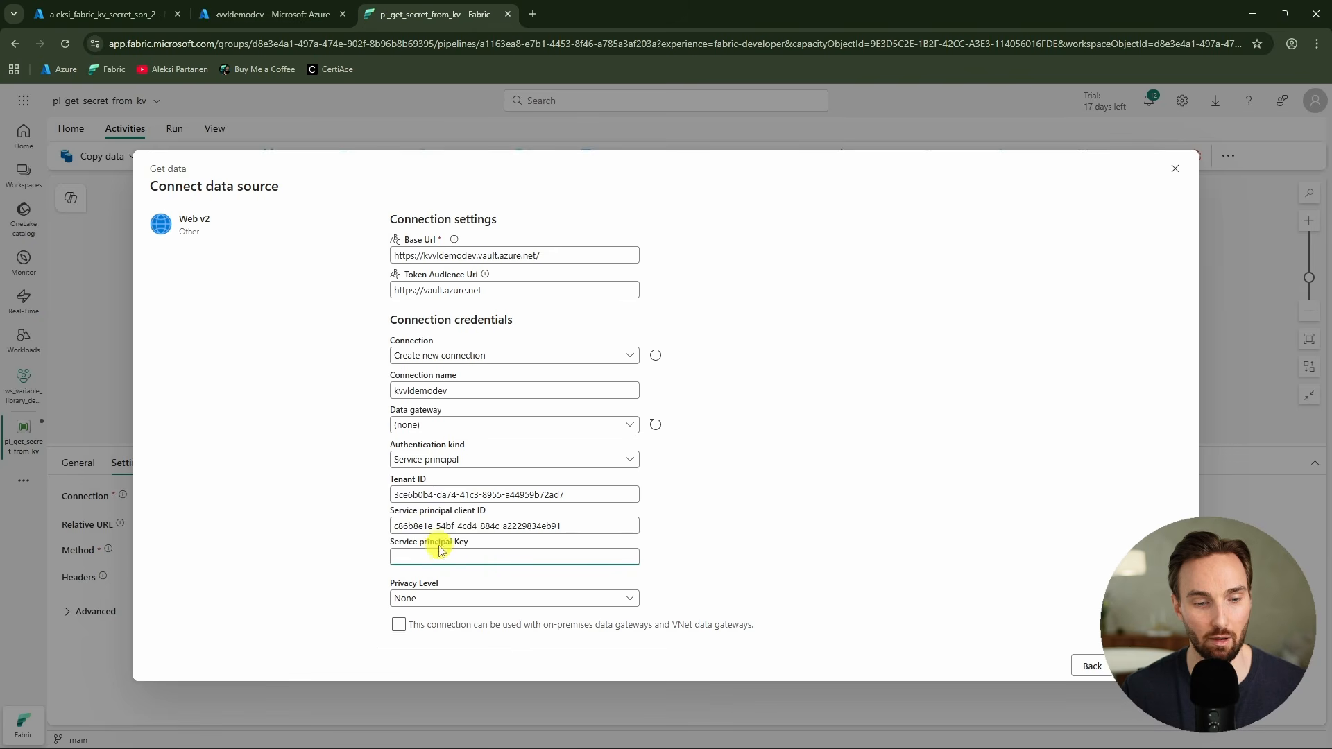
key(ctrl+v)
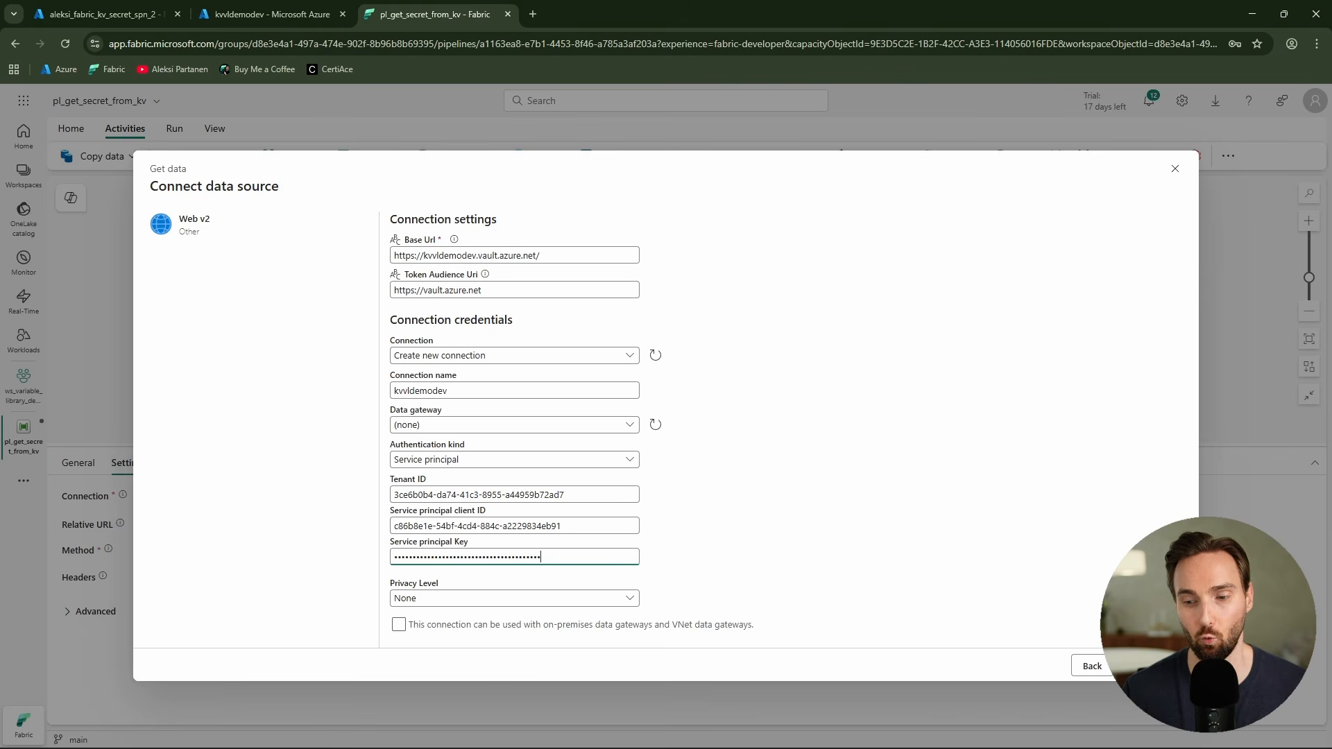
click(1153, 666)
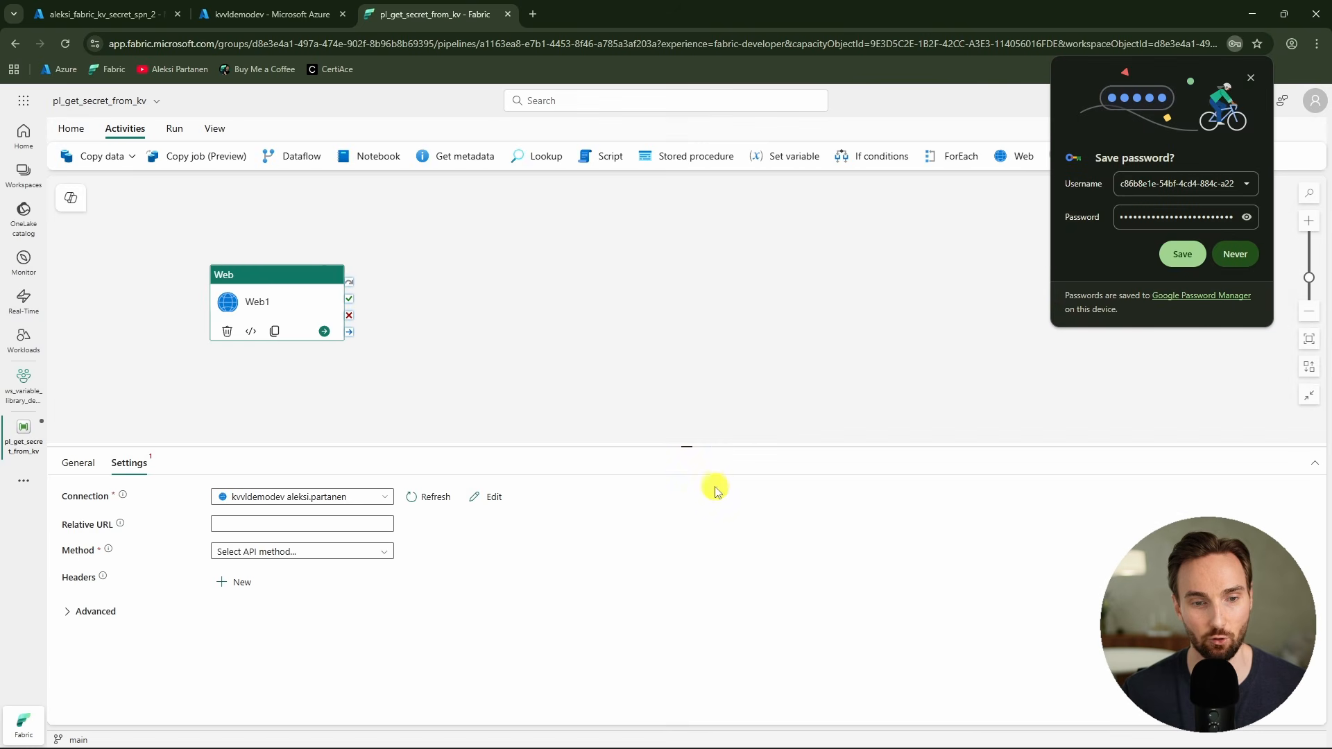
Step: Set the Web1 activity's relative URL to /secrets/fabric-key-vault-secret?api-version=7.4 and its method to GET
click(392, 531)
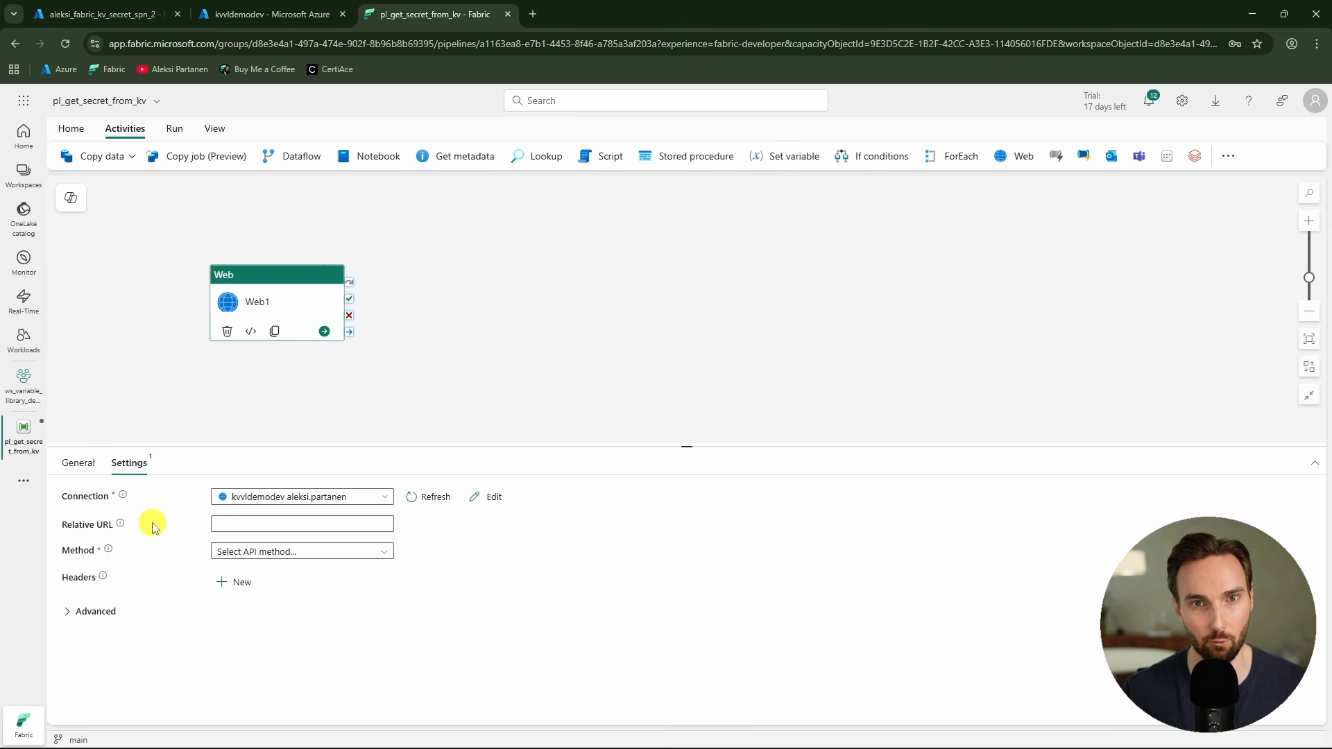
click(212, 523)
key(ctrl+v)
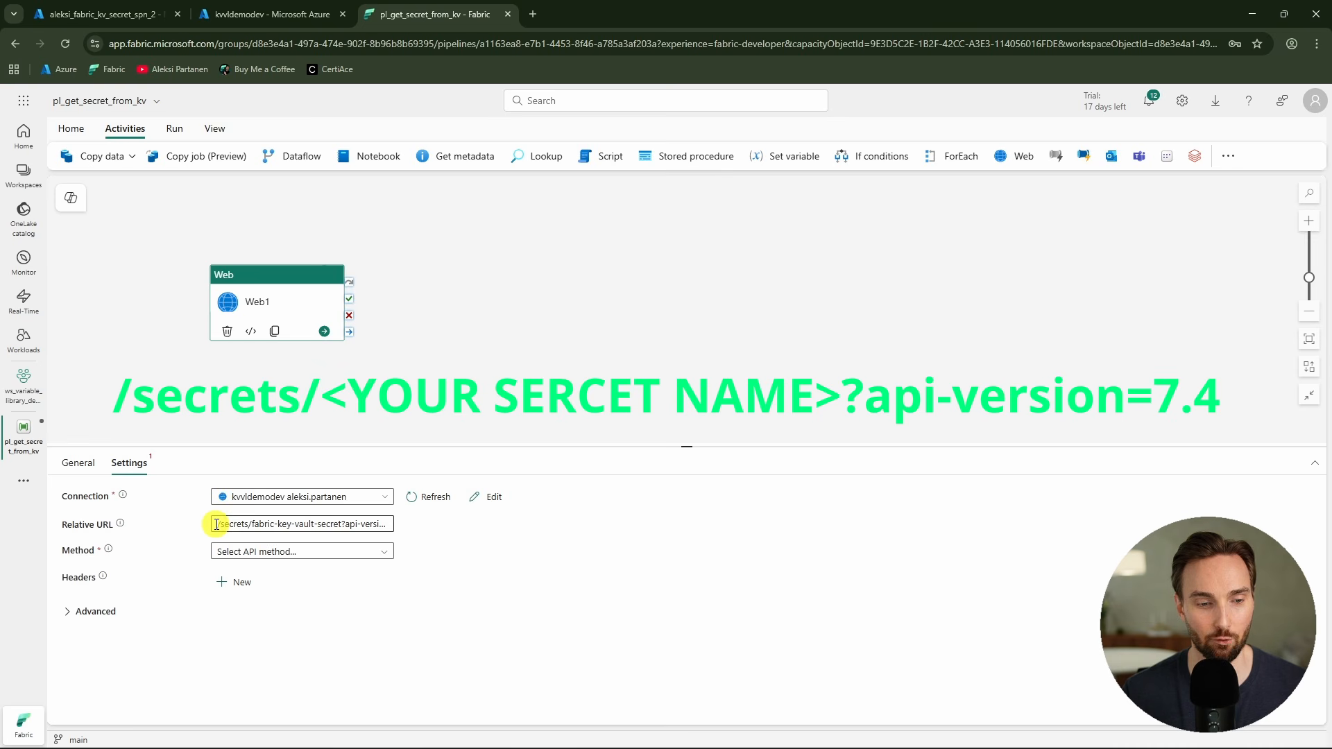
click(217, 524)
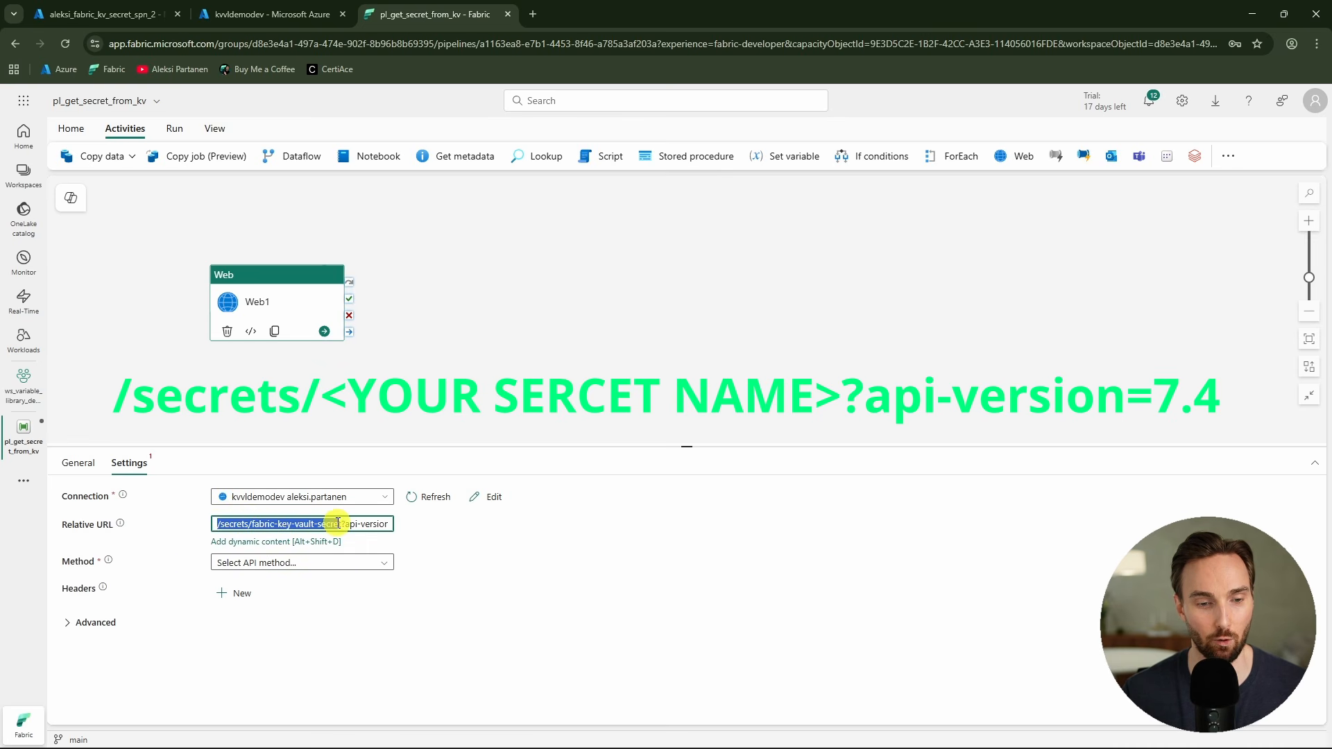
drag(368, 524, 401, 526)
click(479, 553)
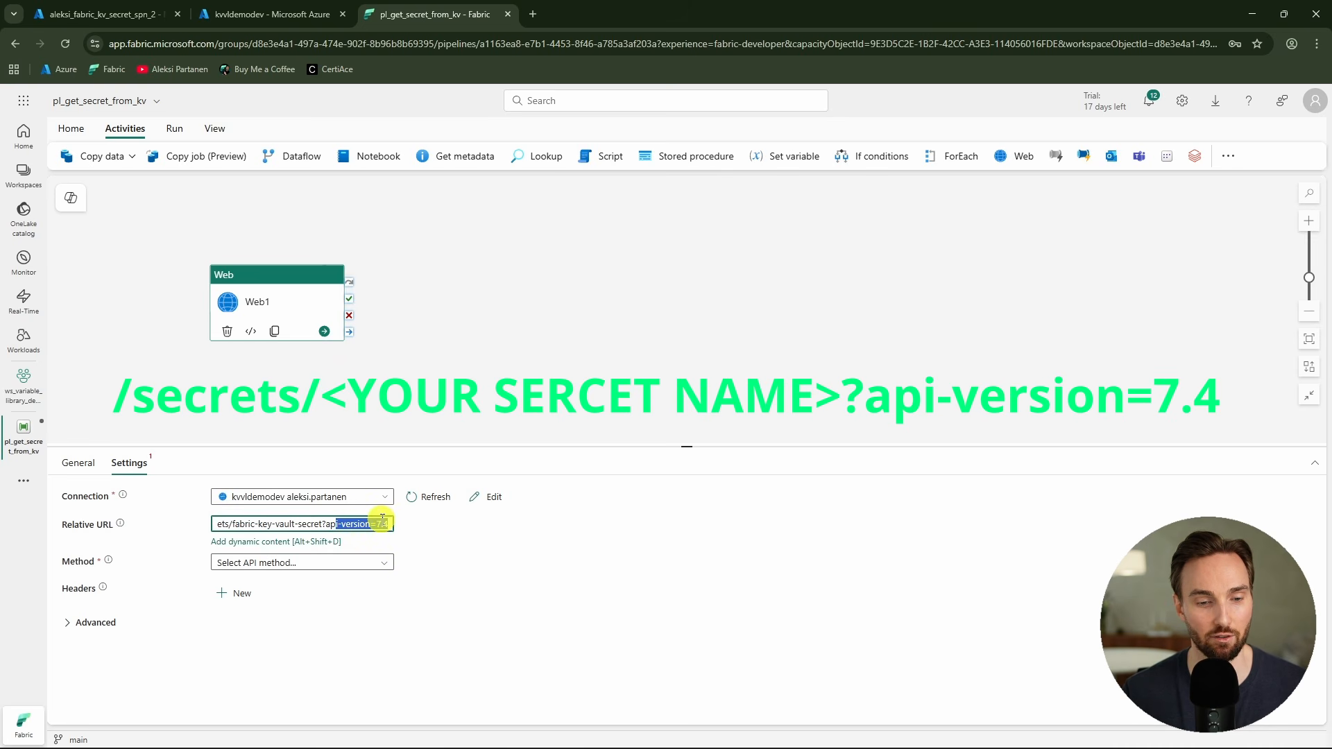
click(388, 545)
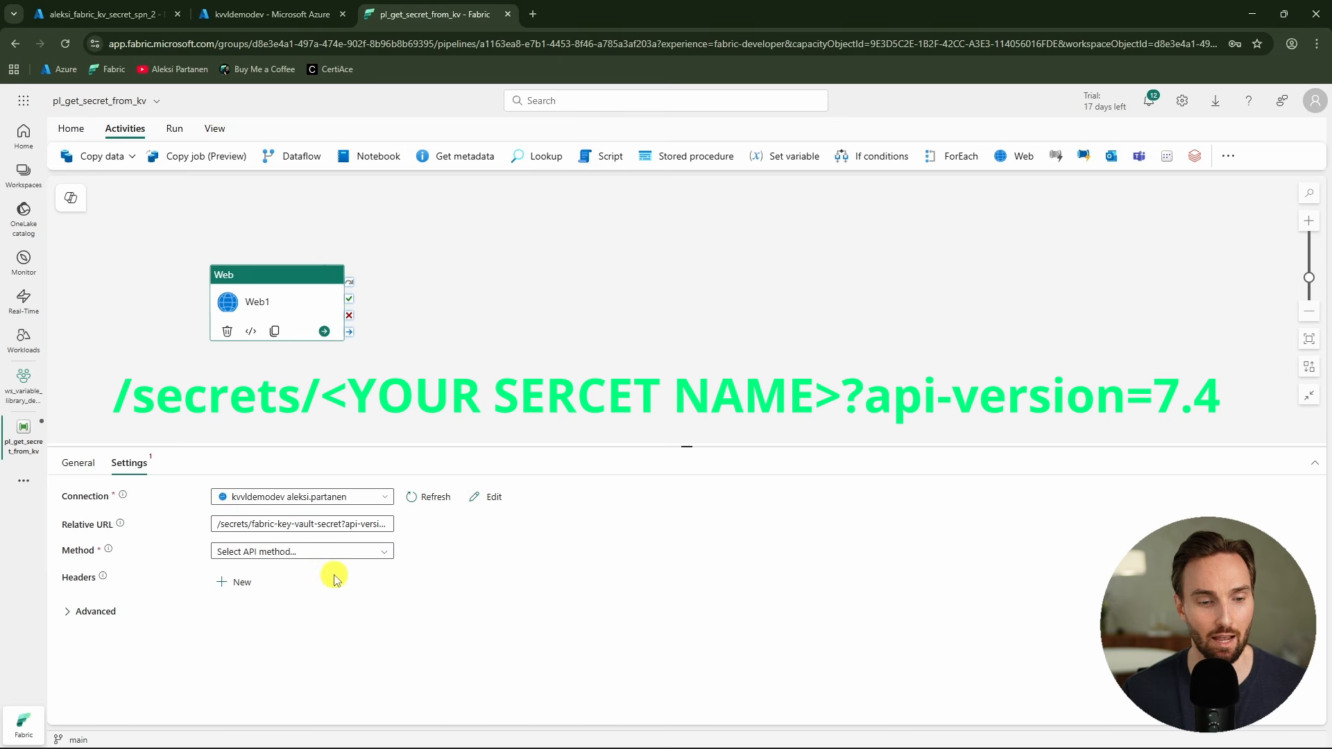
click(377, 553)
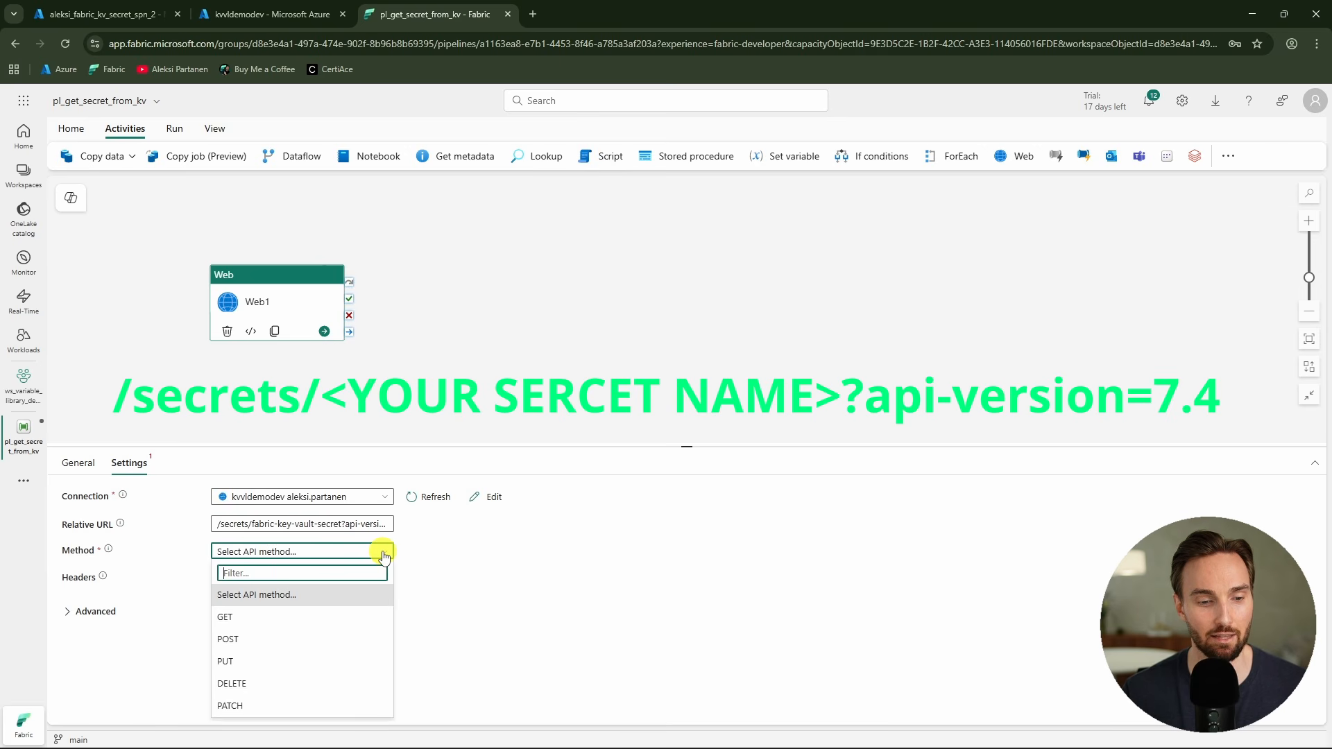
click(327, 618)
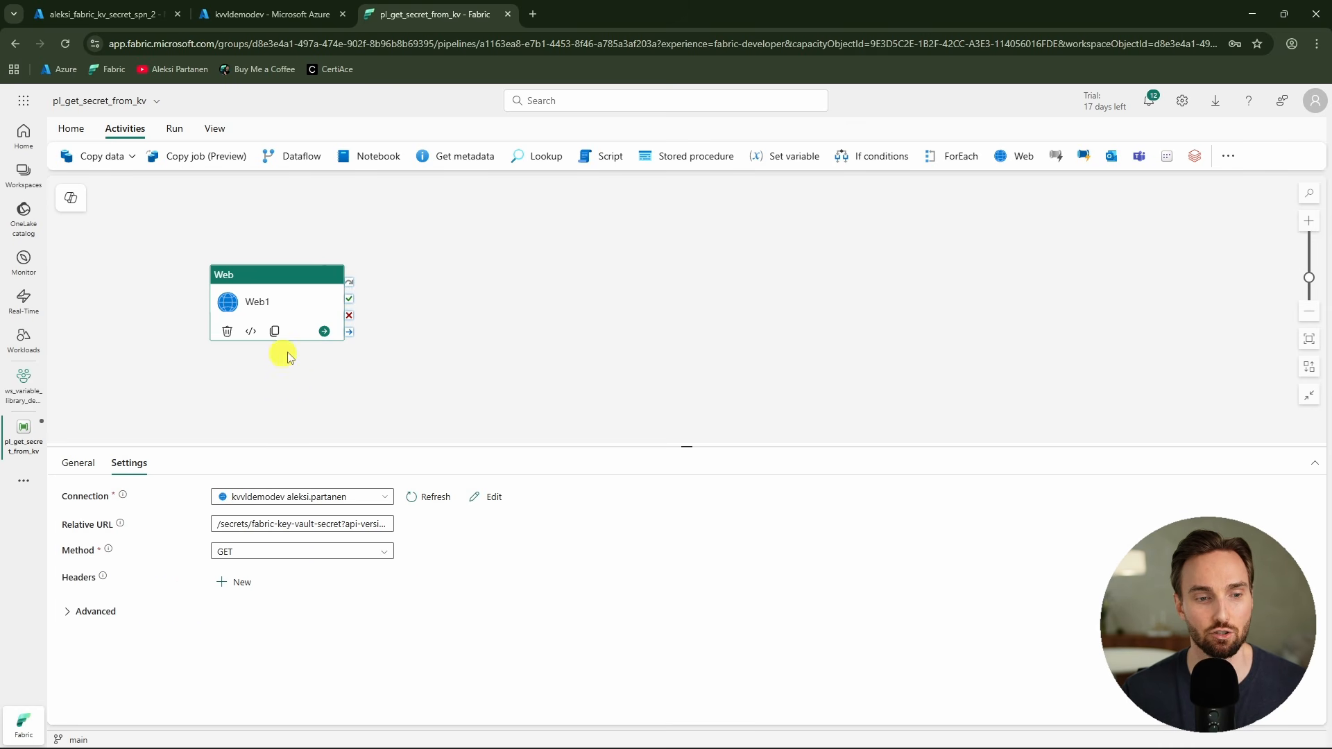
Step: Save and run the pipeline
click(426, 308)
click(71, 131)
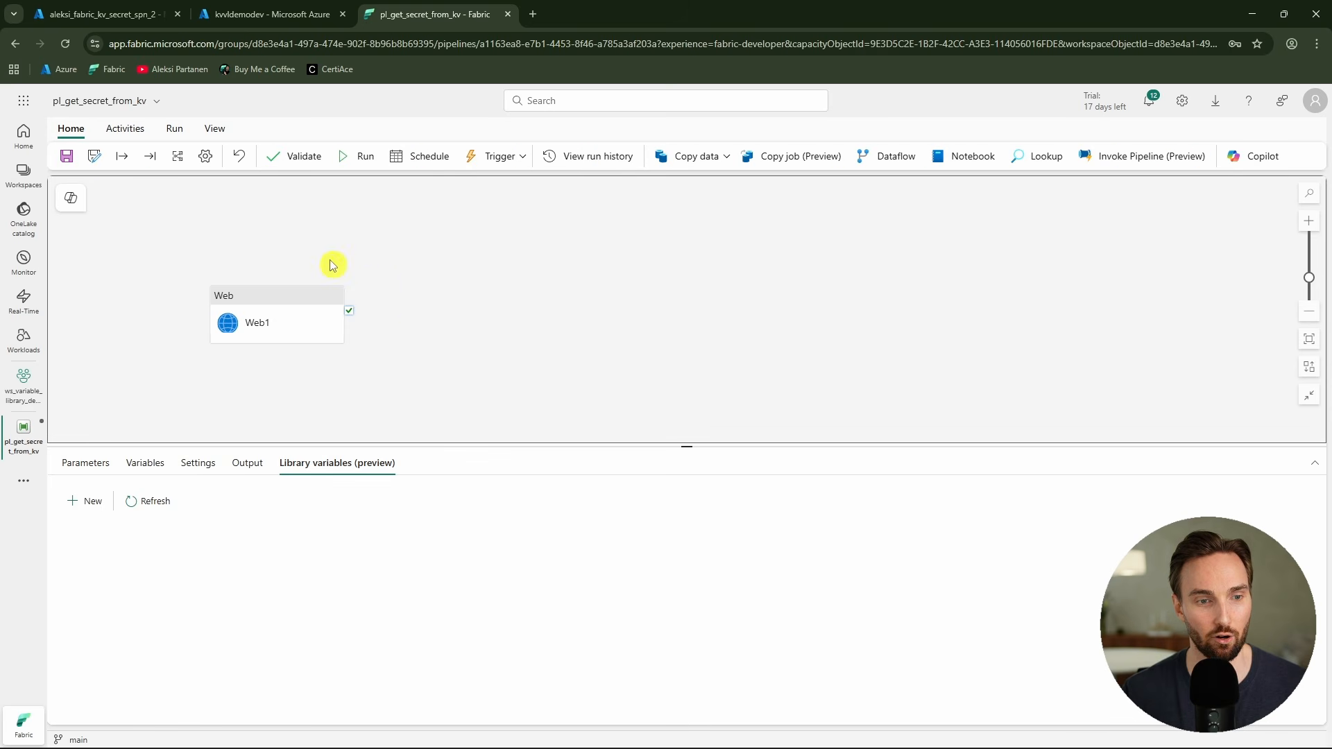
click(356, 164)
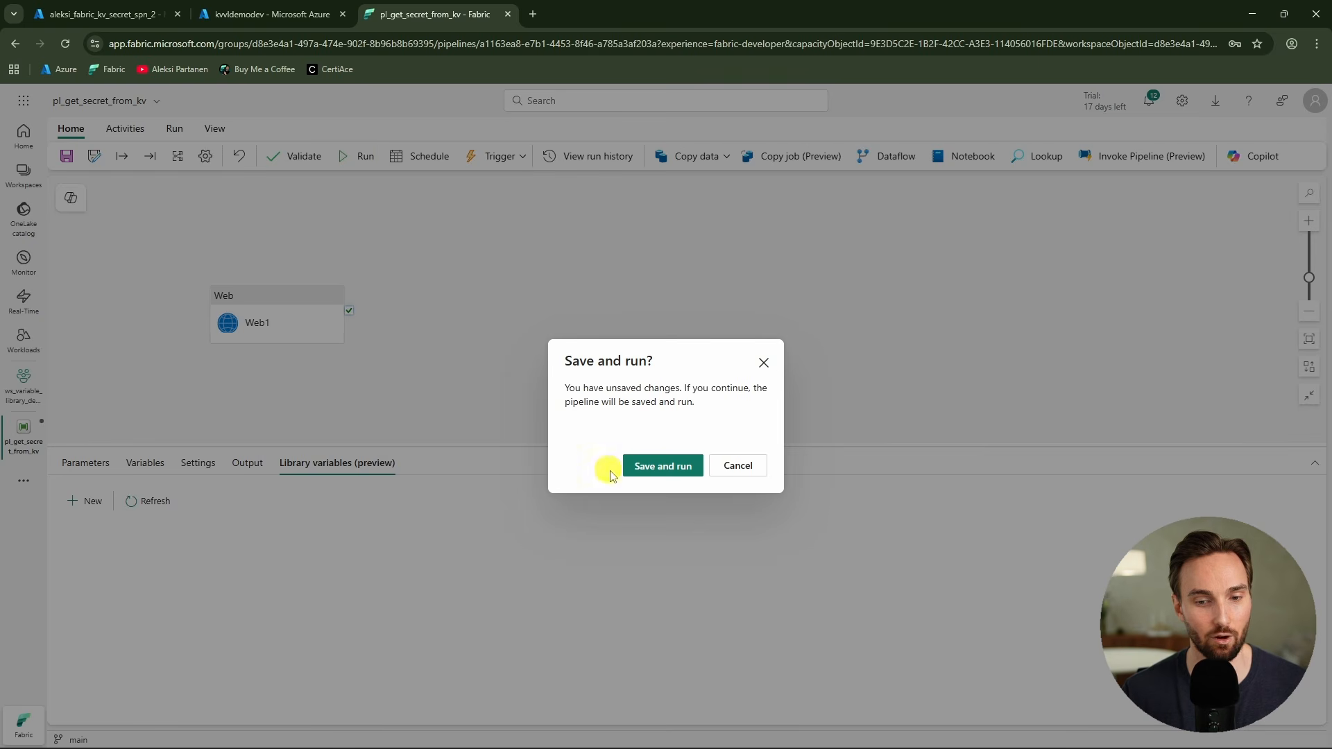
click(661, 478)
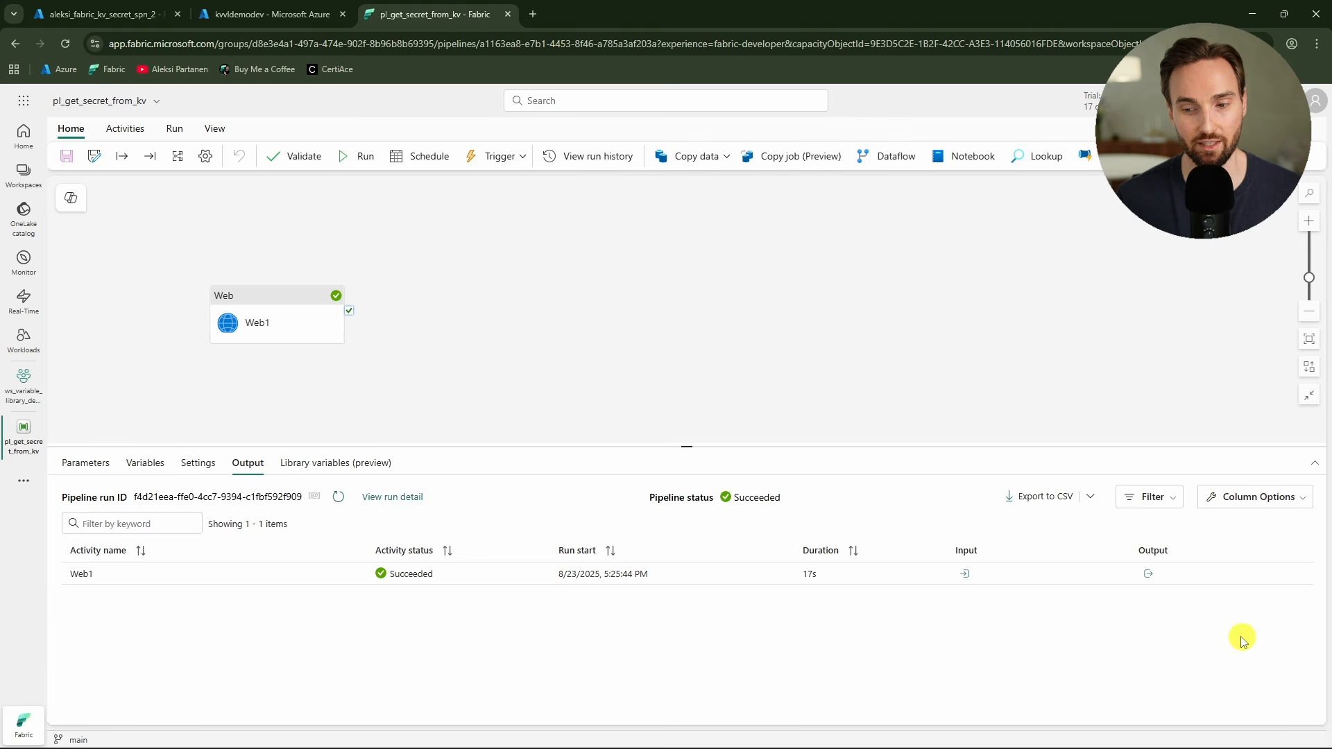
Step: Examine the returned secret value in the maximized output of the Web1 activity run, and close the output
click(1148, 574)
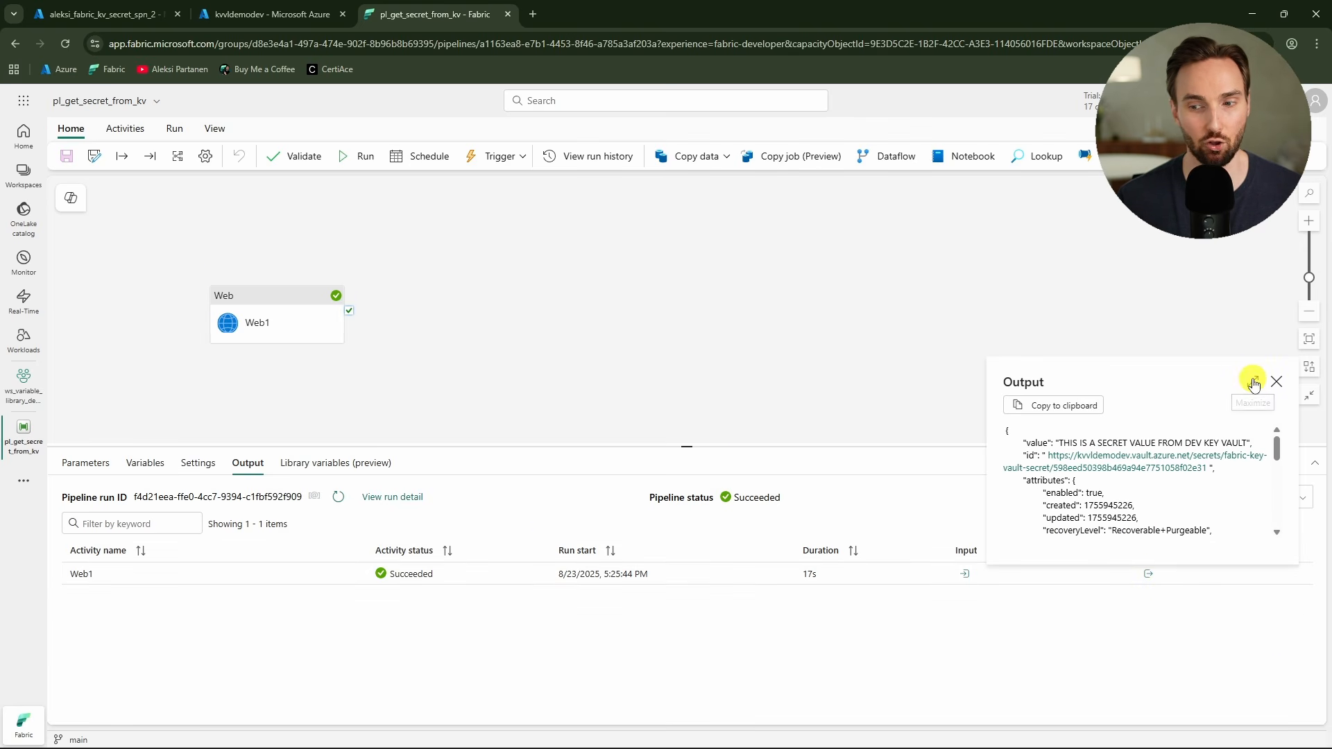
click(1253, 386)
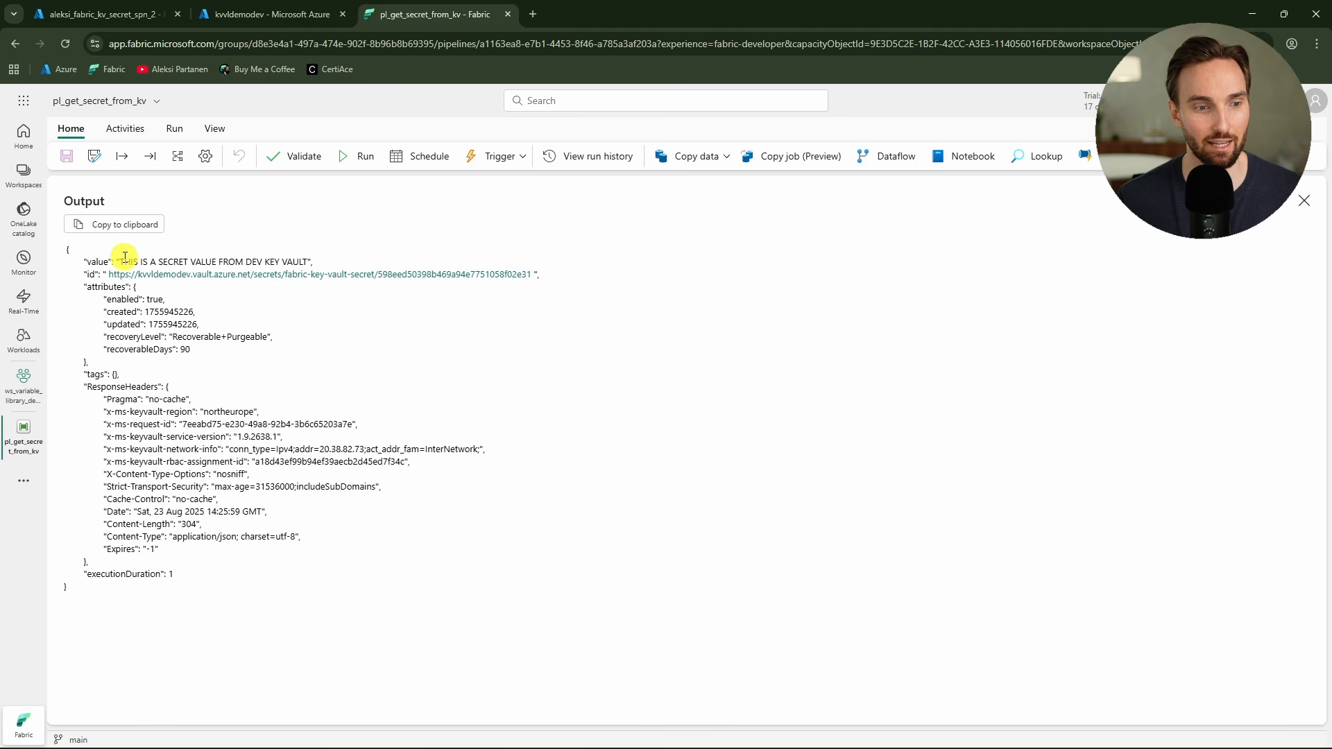
drag(116, 261, 311, 258)
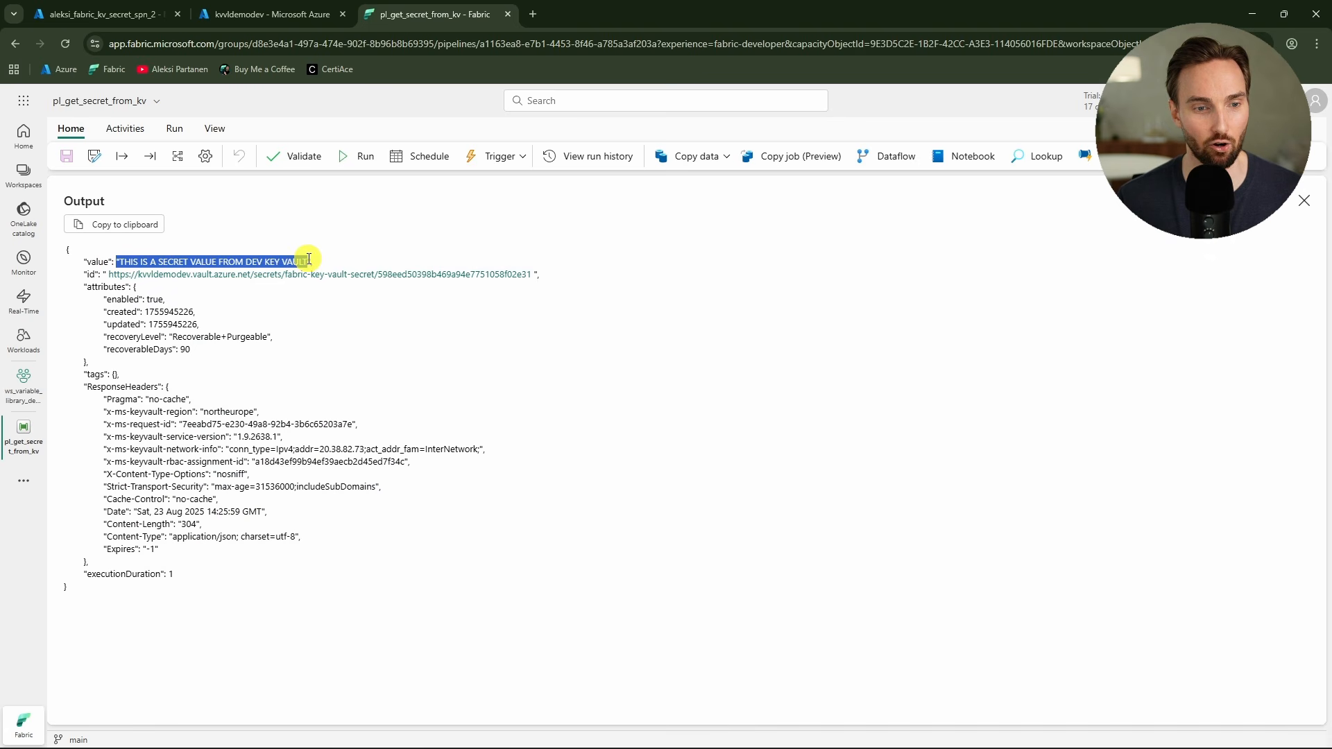
click(346, 264)
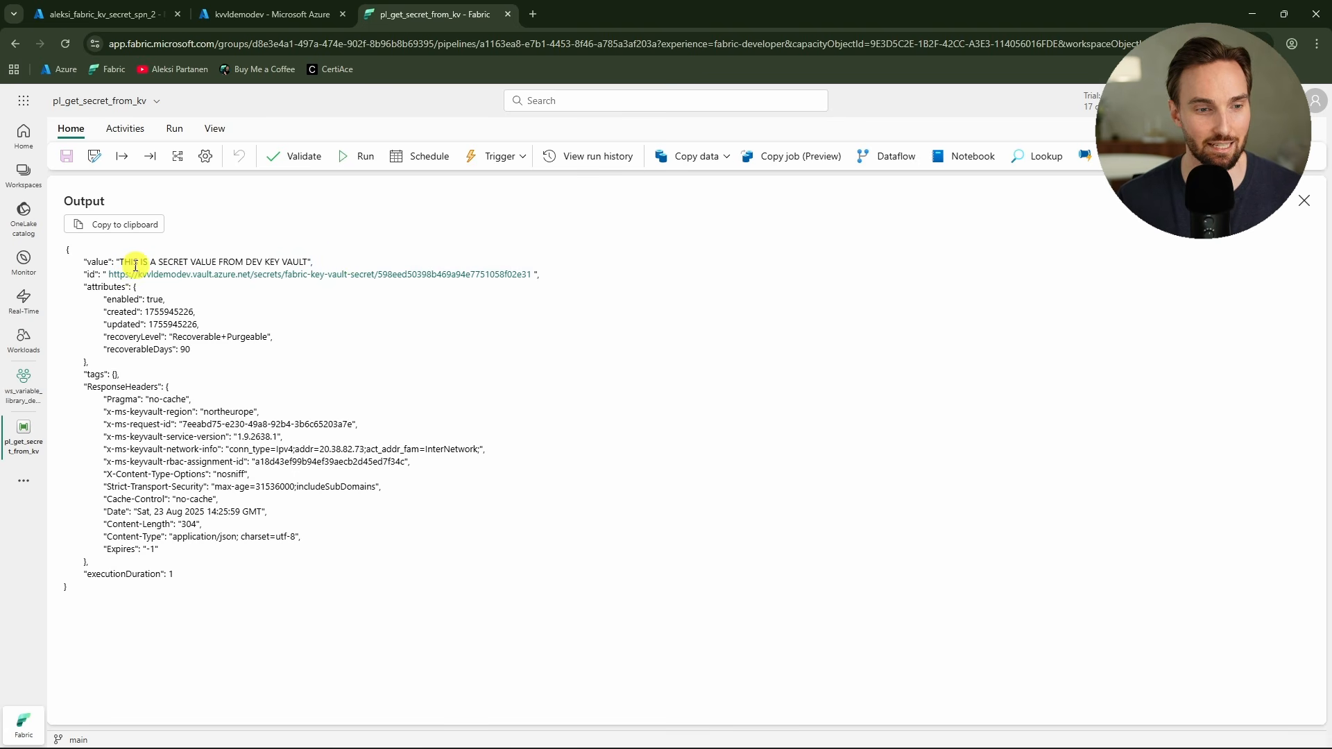
drag(116, 261, 311, 260)
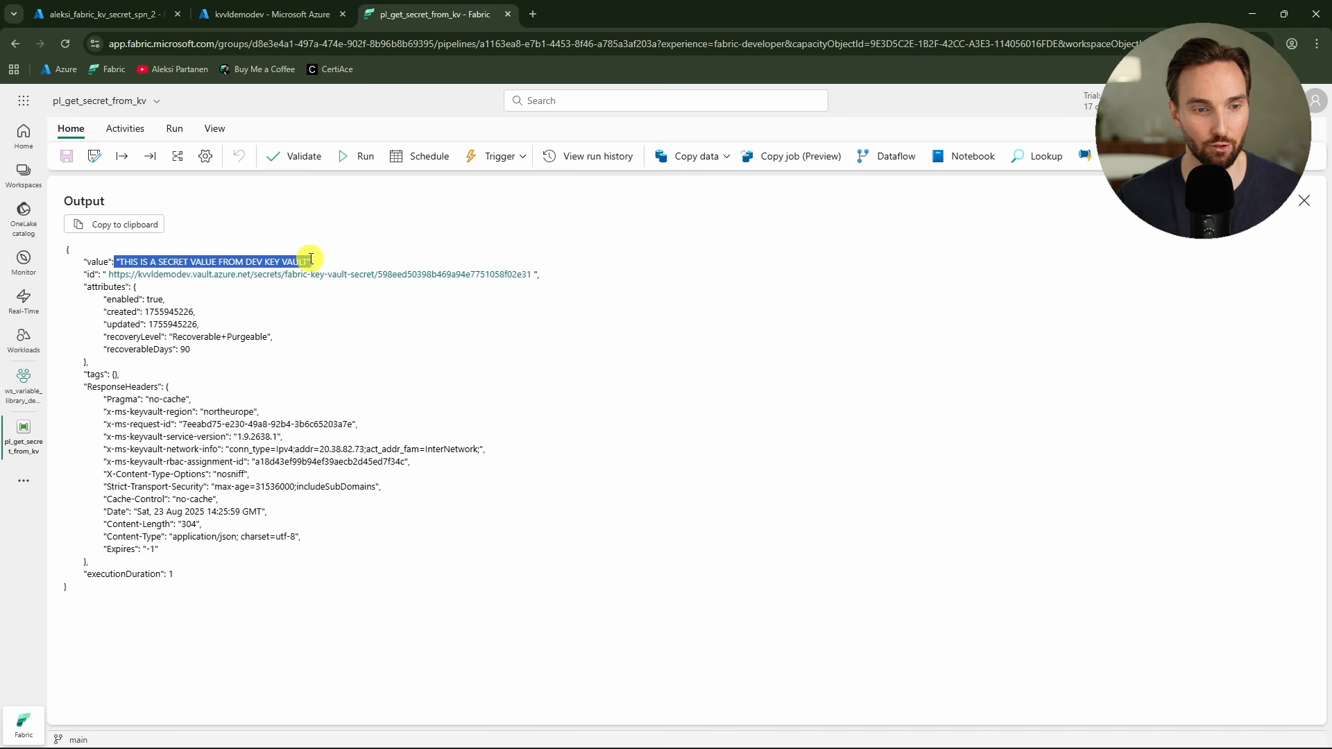
click(1303, 207)
Step: Turn on secure output in the Web1 activity's advanced general settings, and save and run the pipeline
click(273, 323)
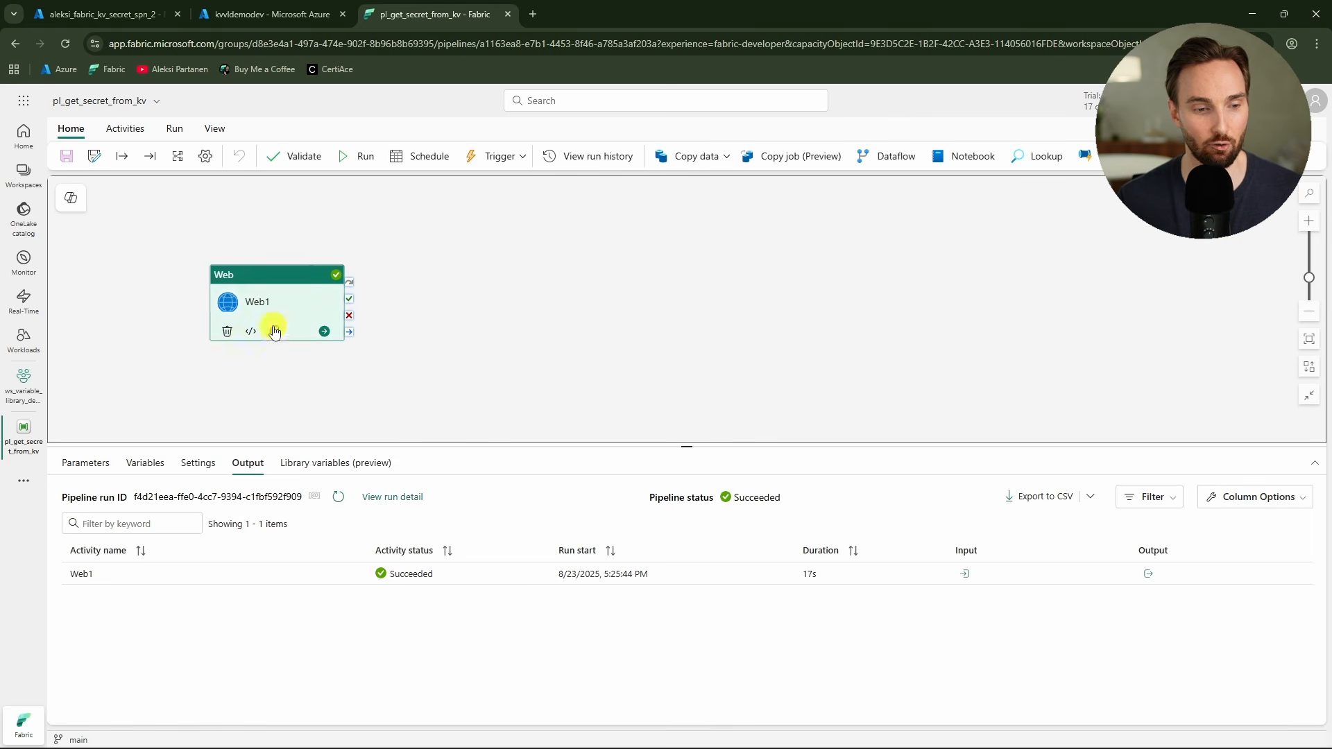
click(79, 465)
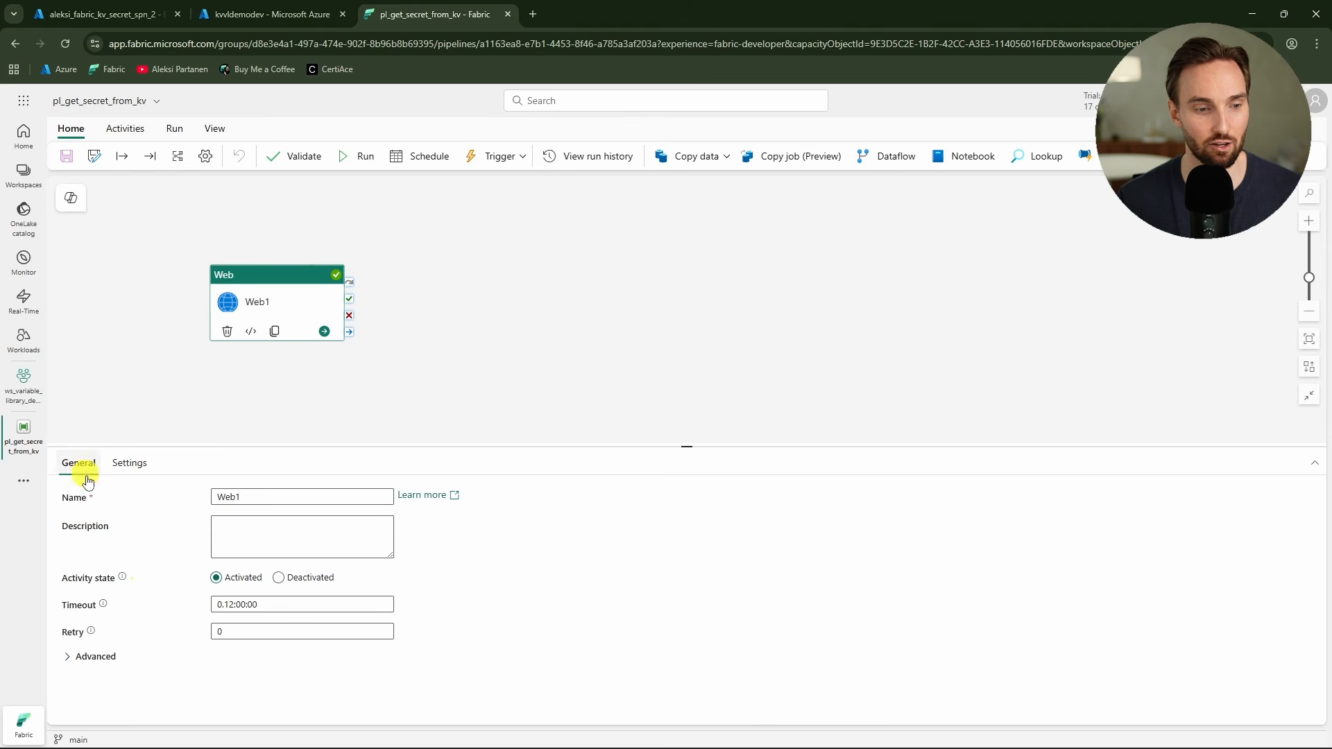
click(97, 649)
scroll(134, 553, down, 1)
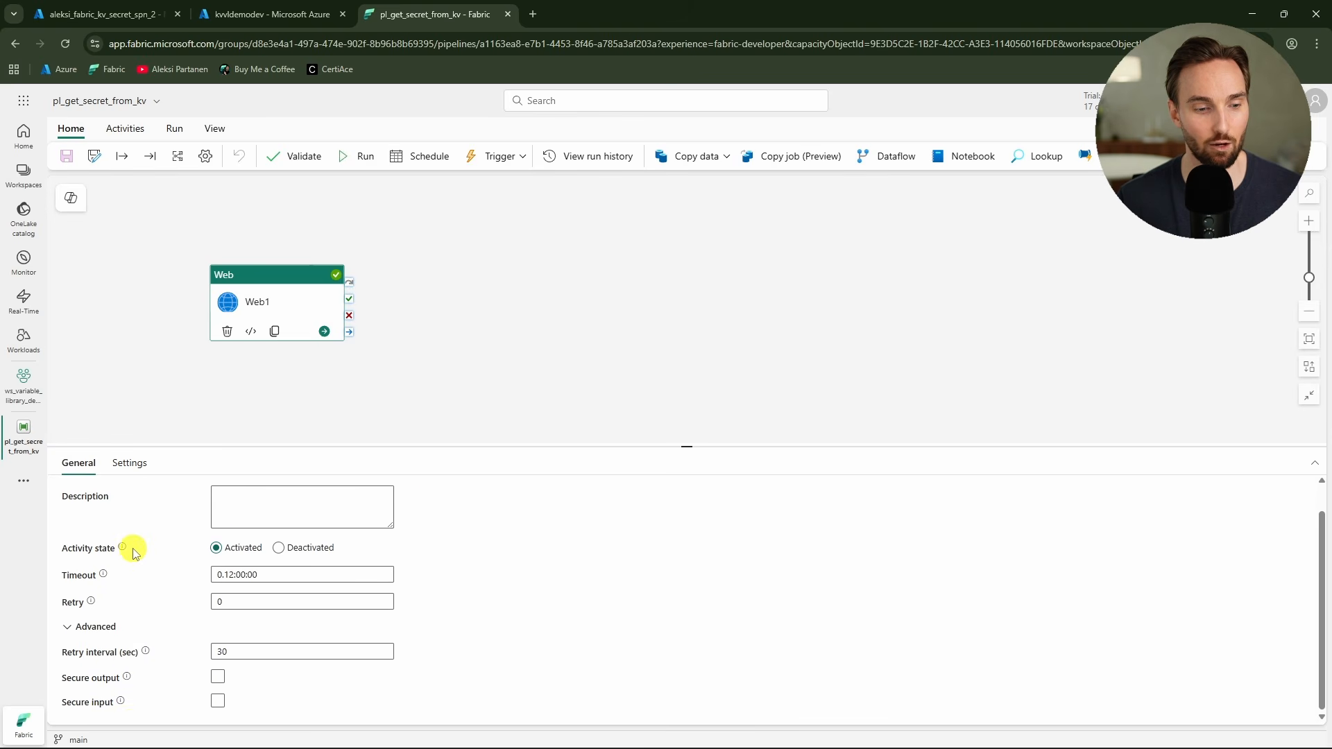
click(218, 678)
click(350, 156)
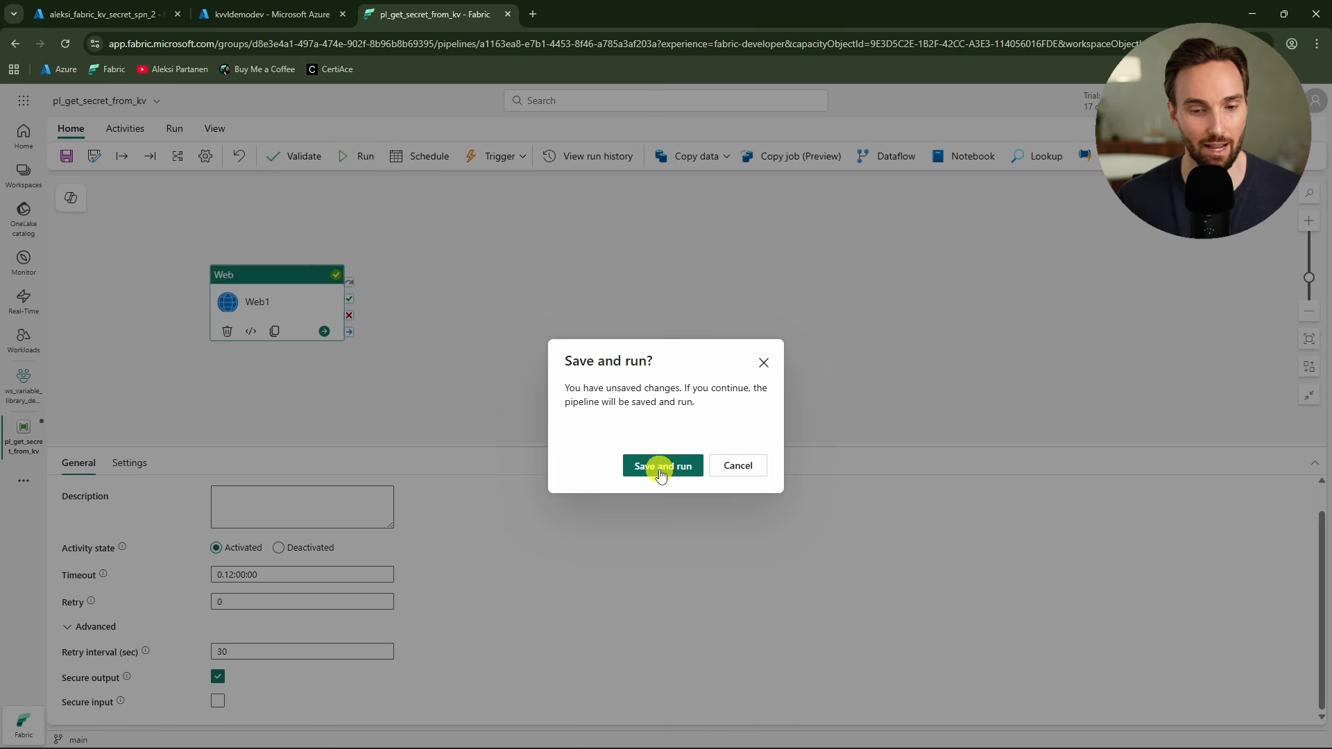
click(661, 473)
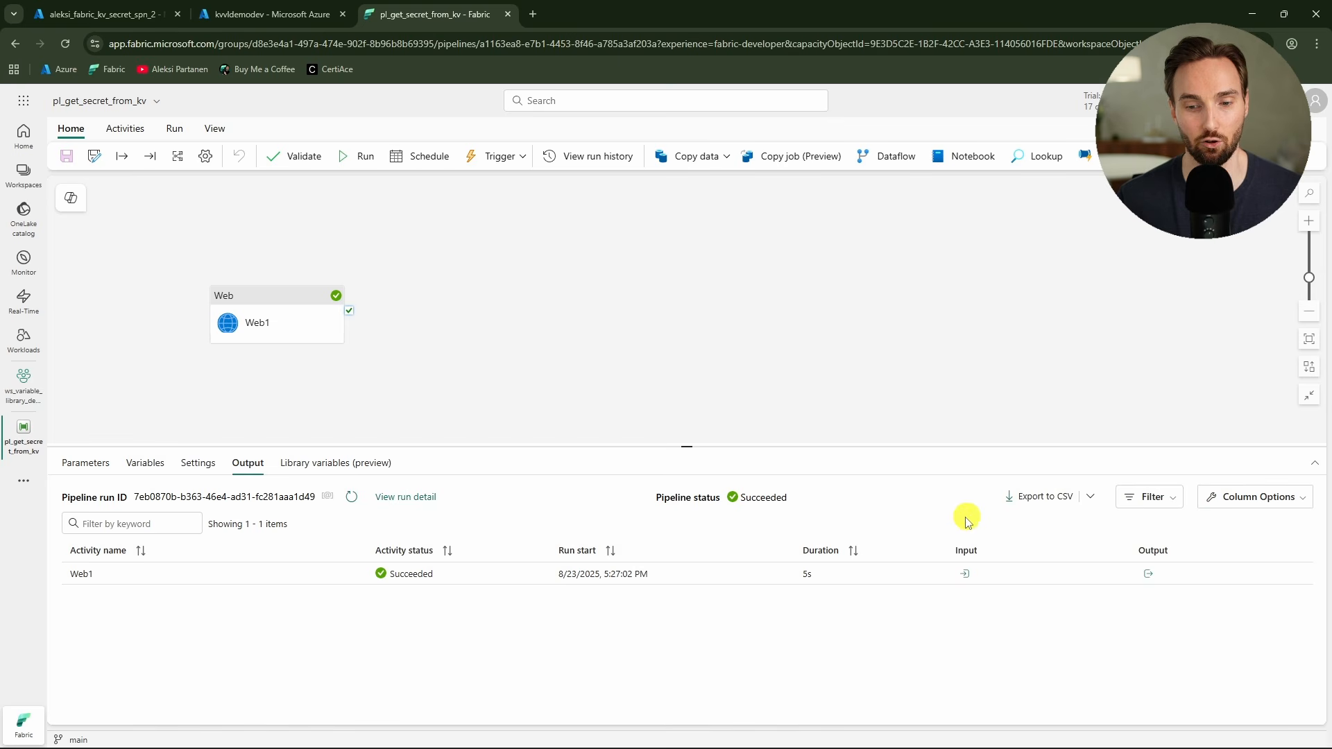
Step: Examine the maximized output of the new Web1 activity run and close it
click(1148, 573)
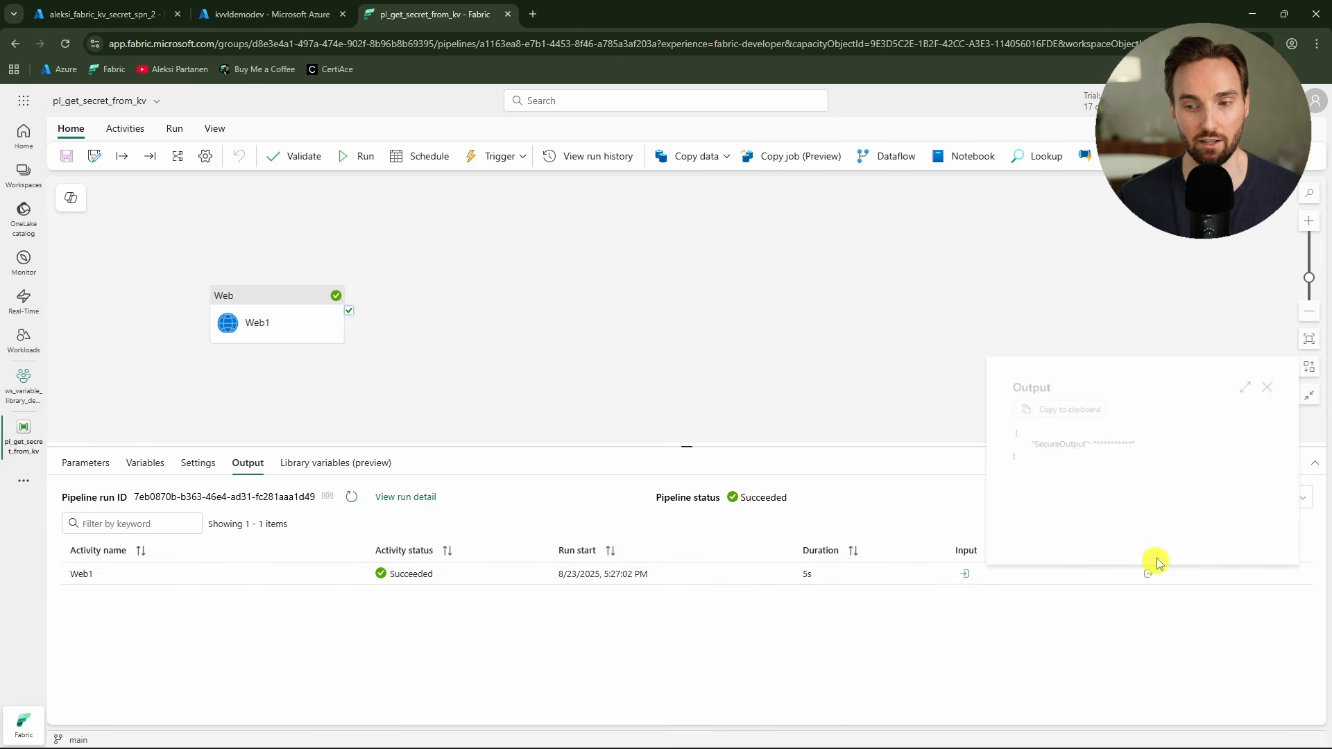
click(1249, 381)
drag(68, 247, 173, 276)
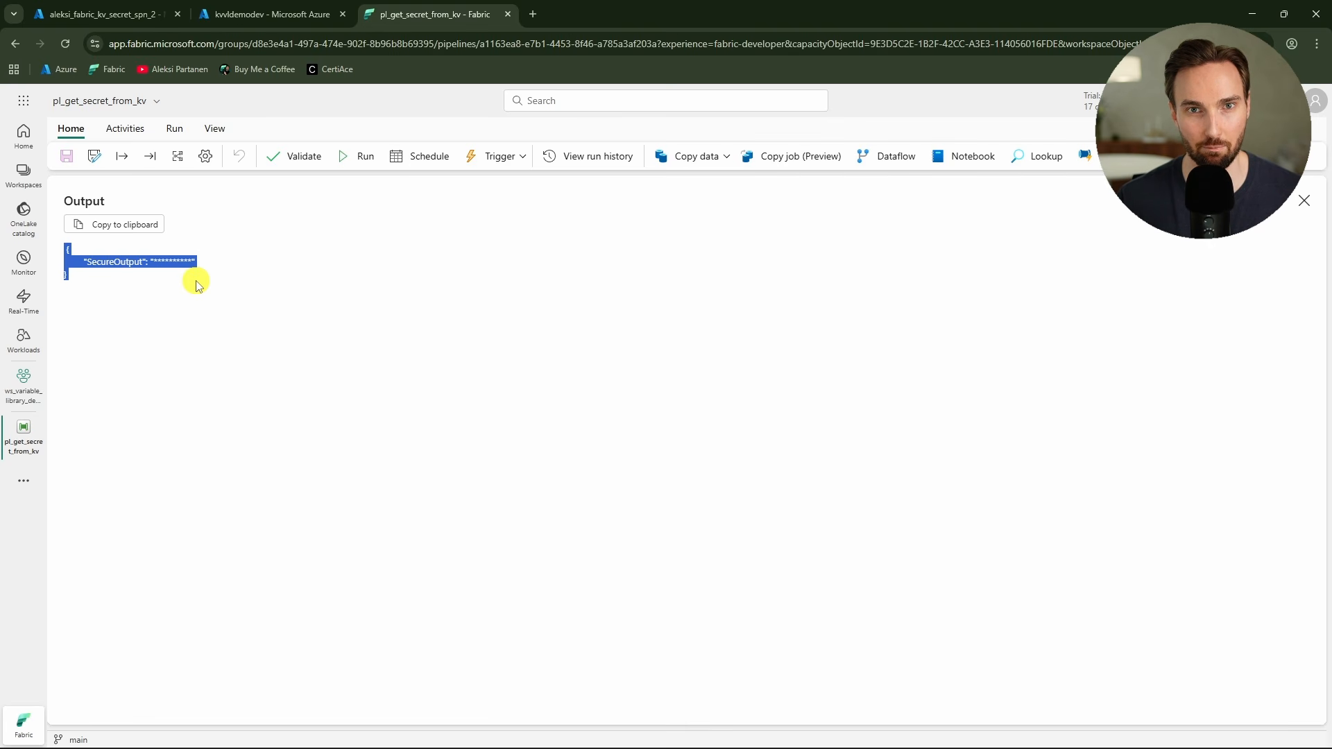
click(196, 281)
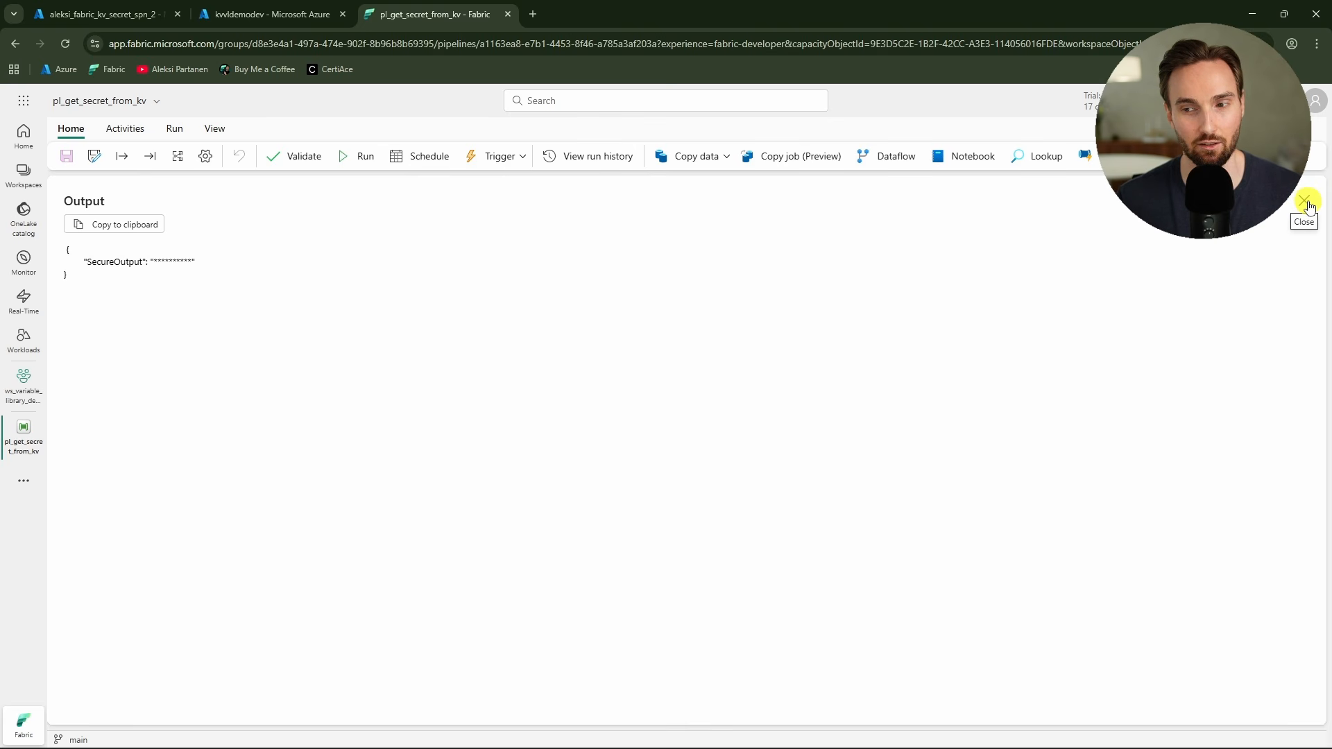
click(1306, 203)
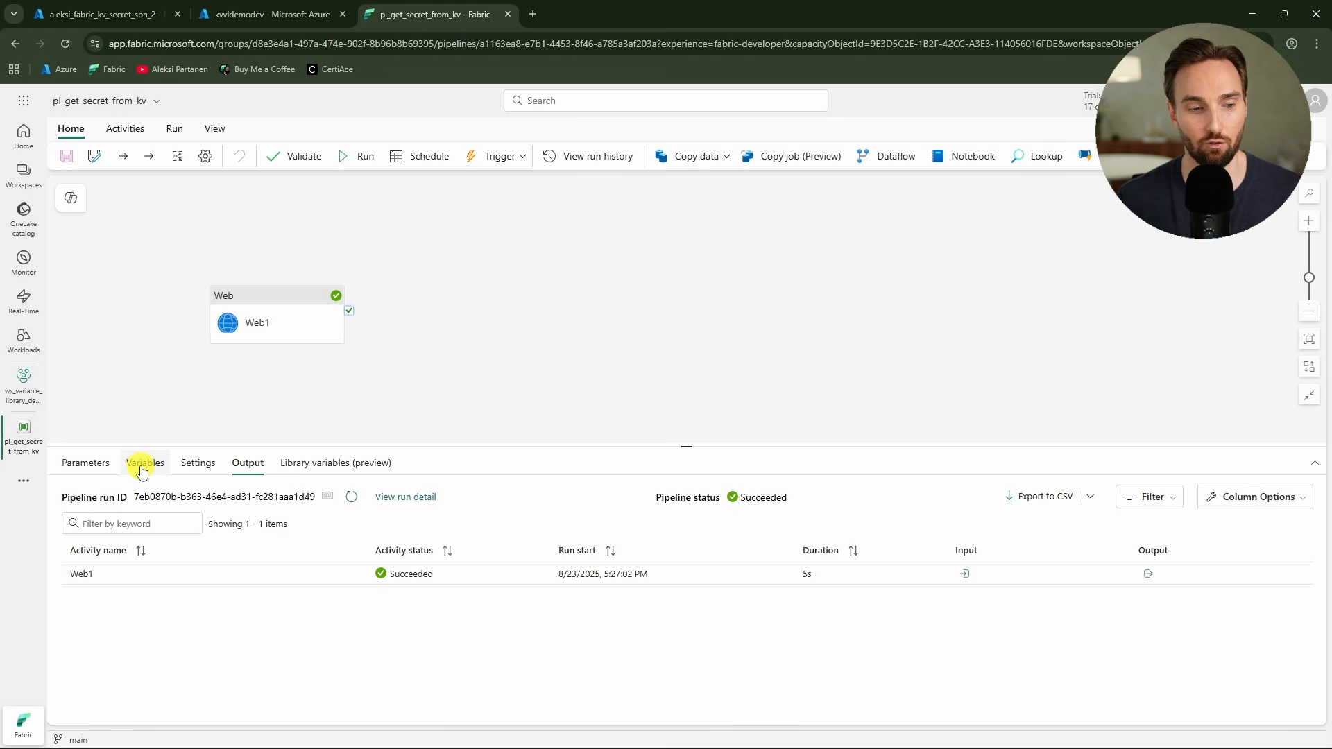
Step: Add a String pipeline variable named secret
click(142, 466)
click(91, 502)
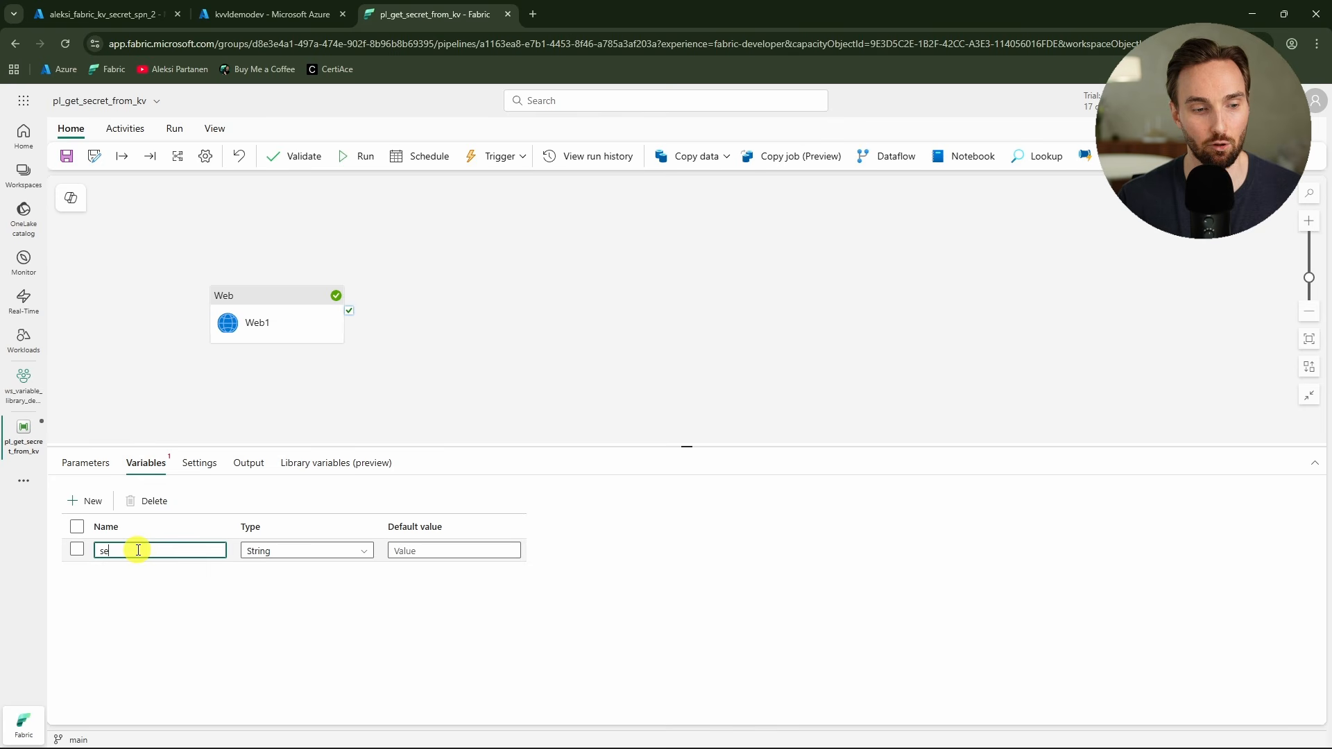
click(138, 550)
text(secret)
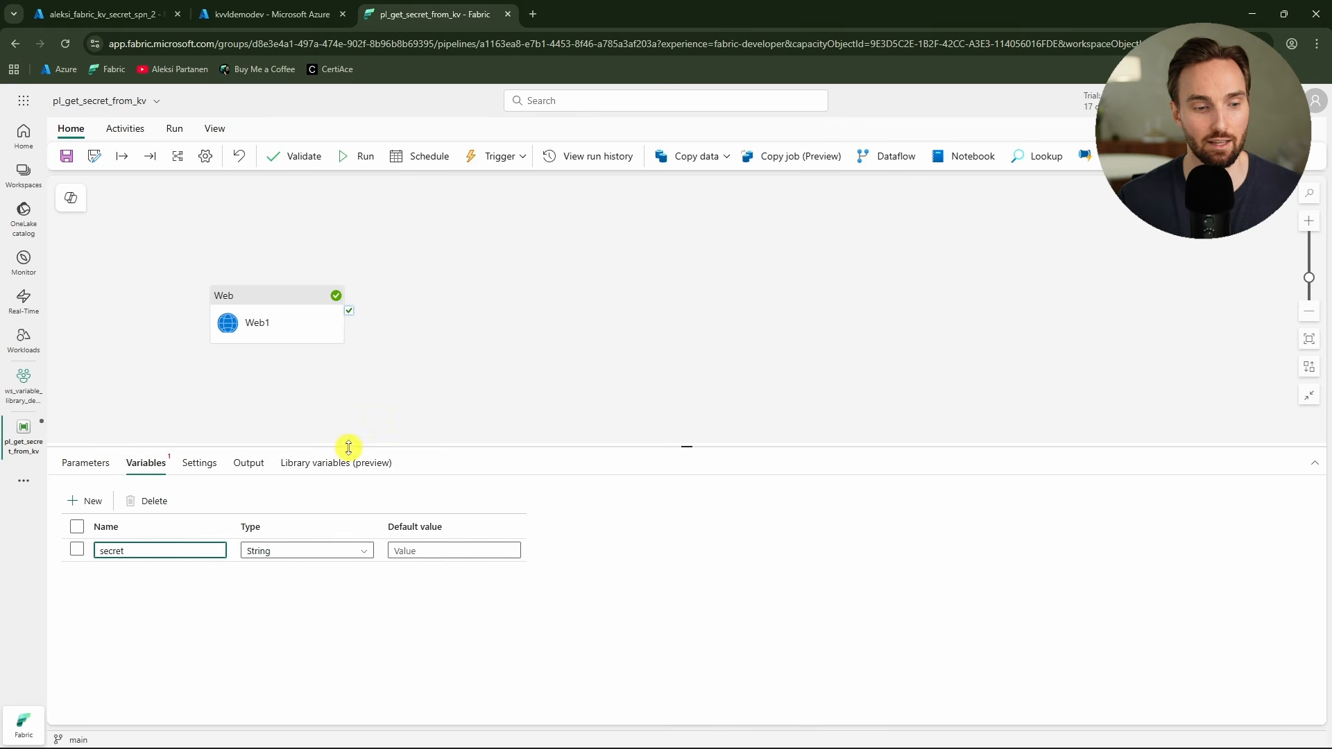
click(454, 360)
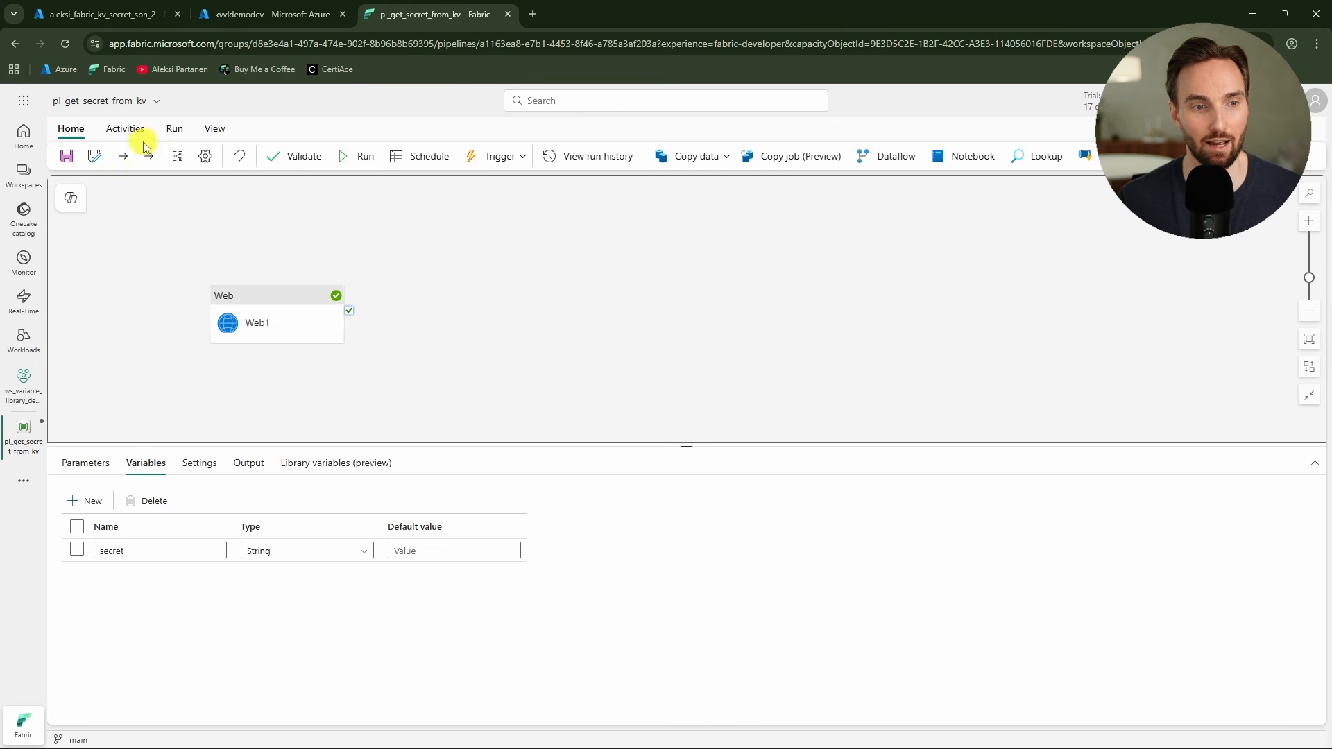
Step: Add a Set variable activity beside Web1 and connect Web1's on-success output to it
click(125, 130)
click(814, 161)
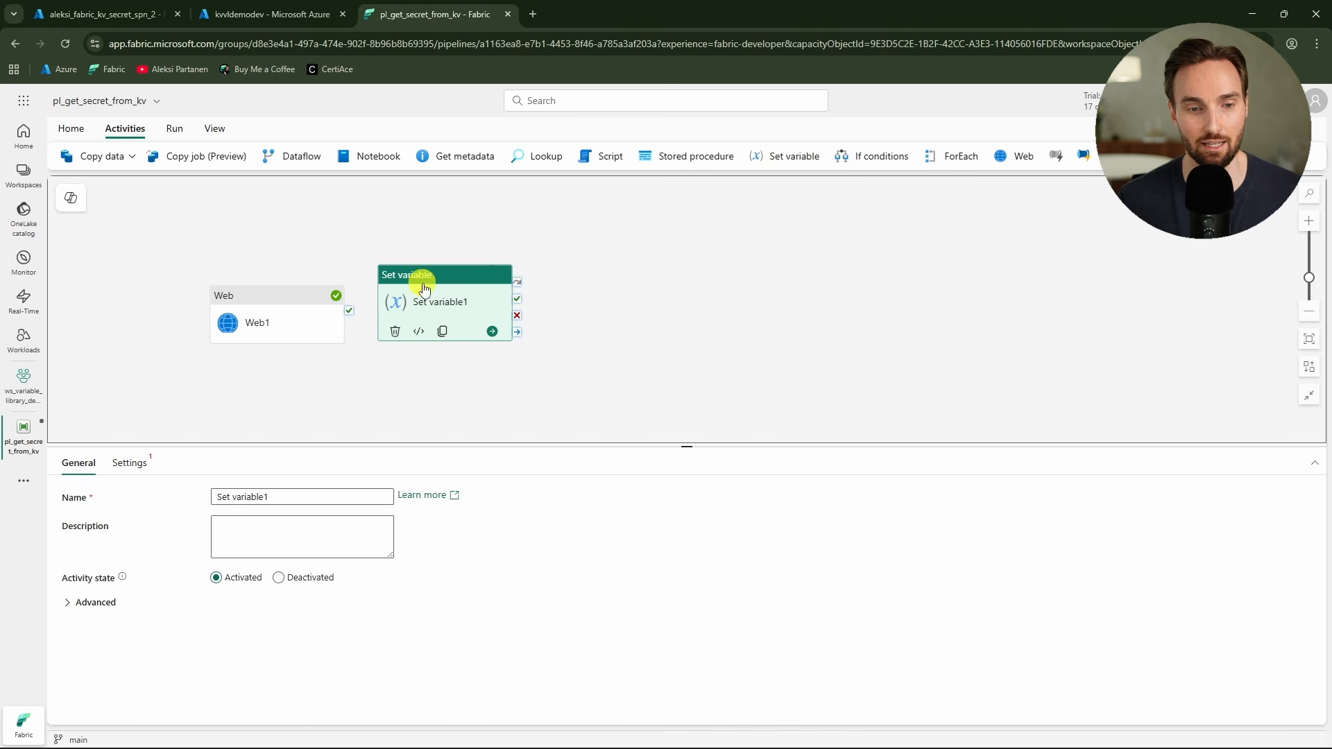
drag(426, 297, 449, 309)
drag(349, 311, 436, 320)
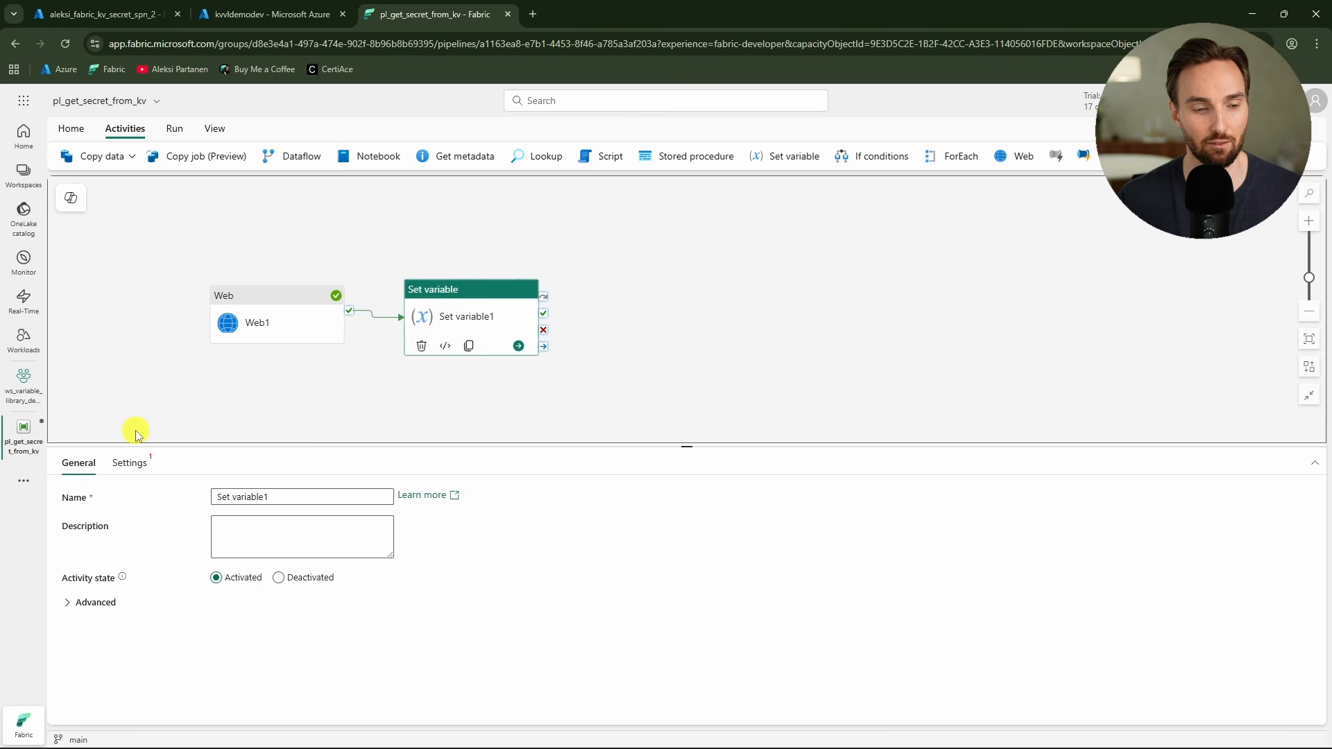
click(135, 472)
click(264, 526)
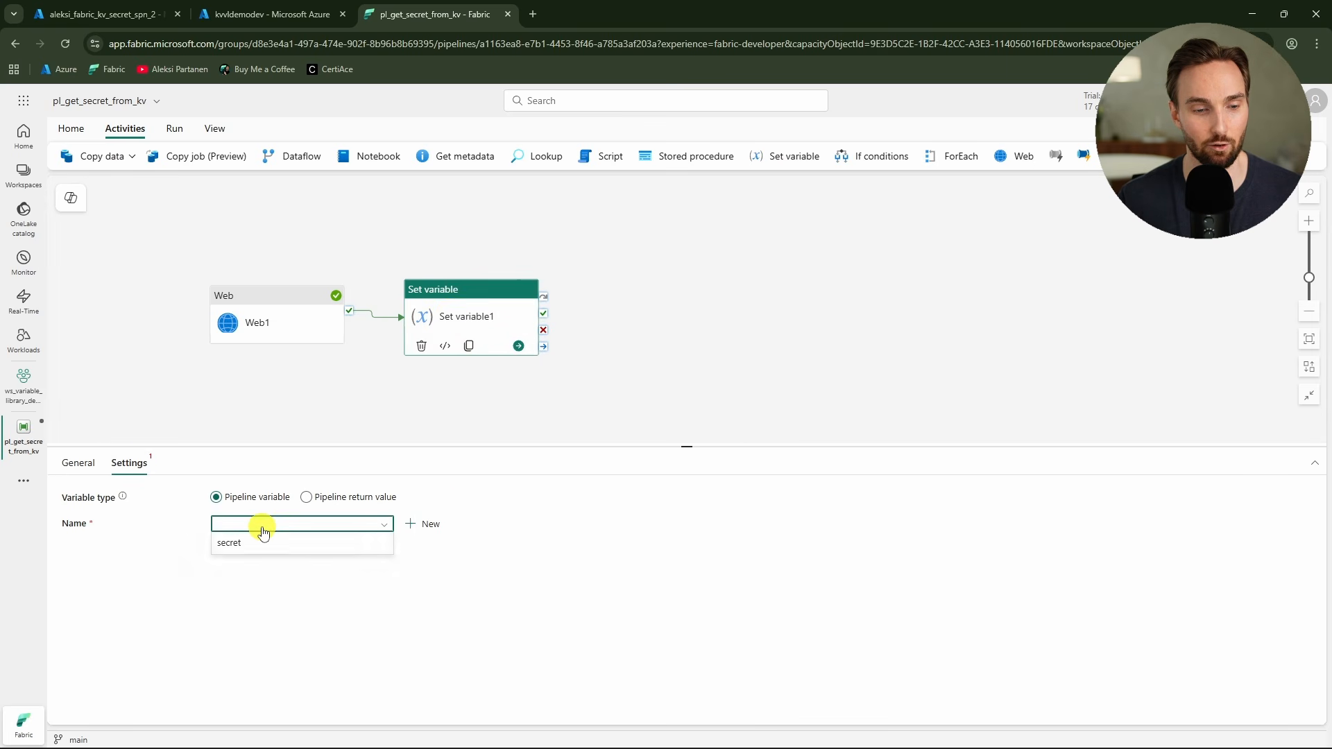
click(262, 544)
click(264, 563)
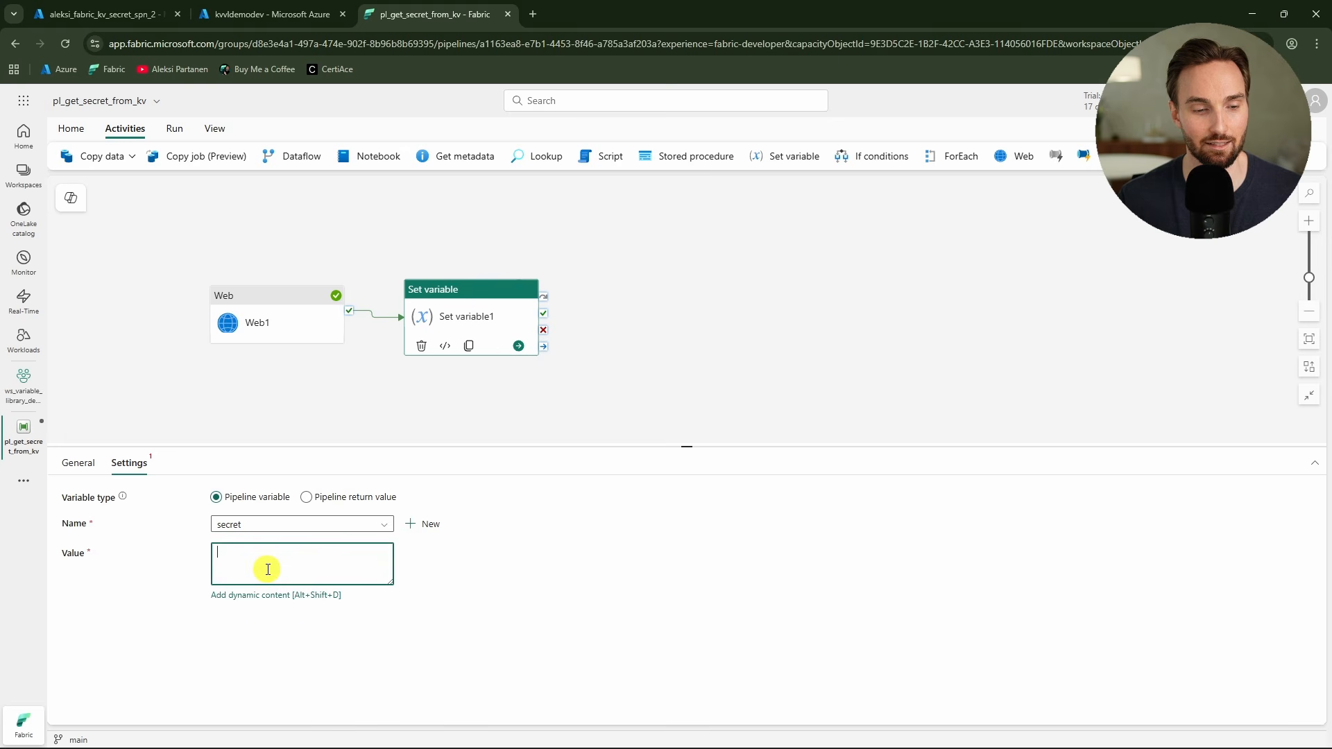
click(291, 594)
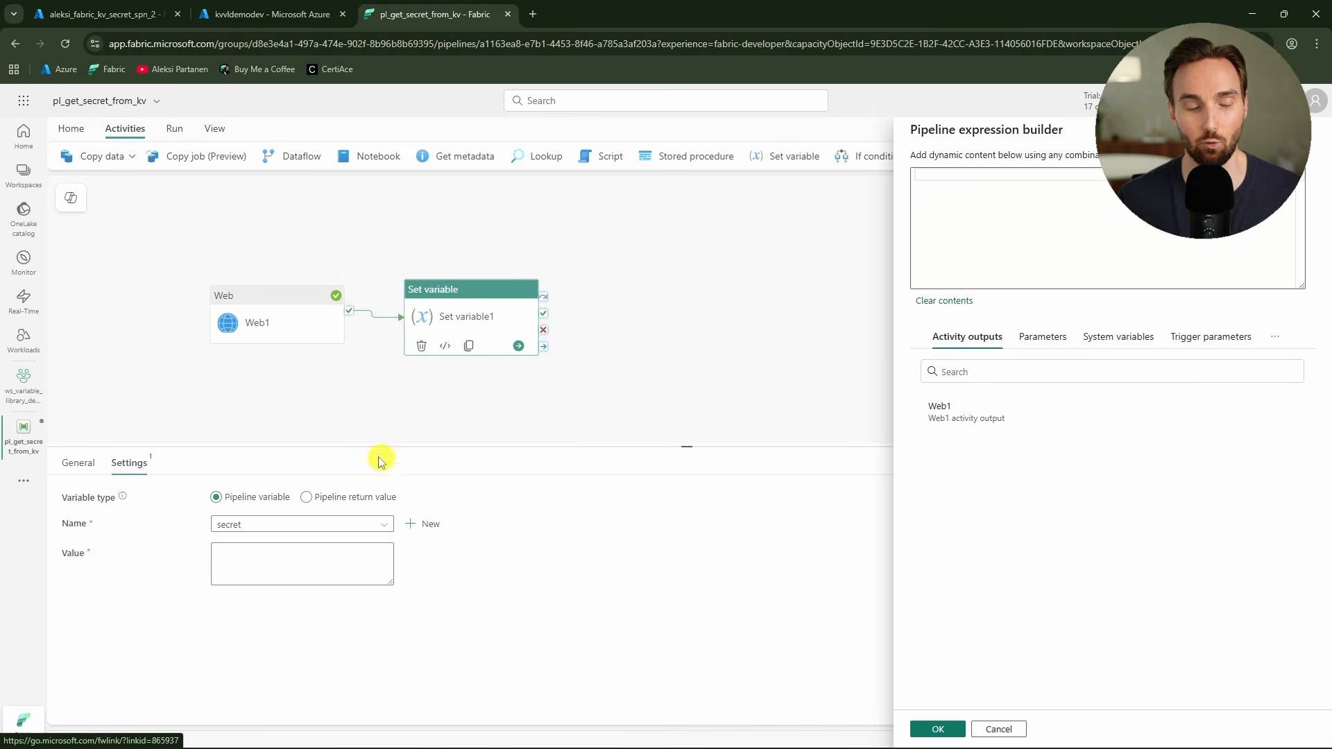
click(964, 417)
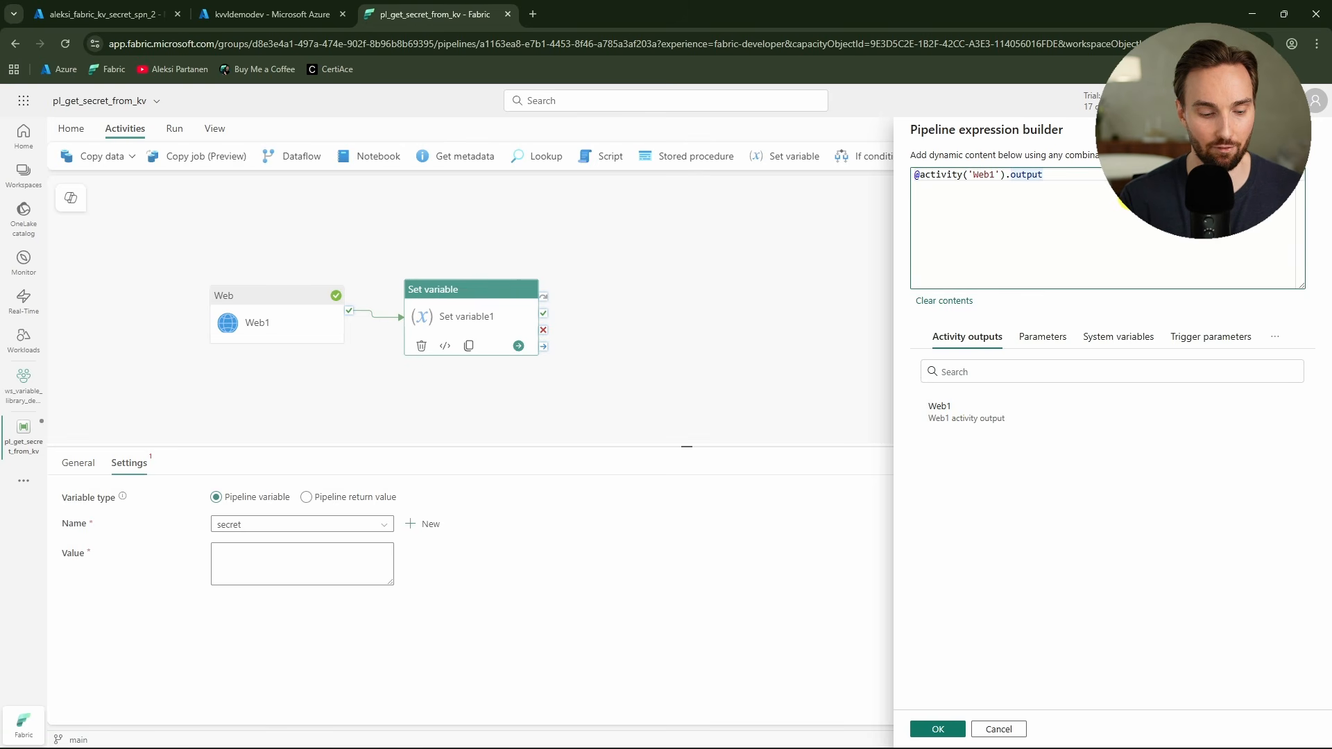
text(.value)
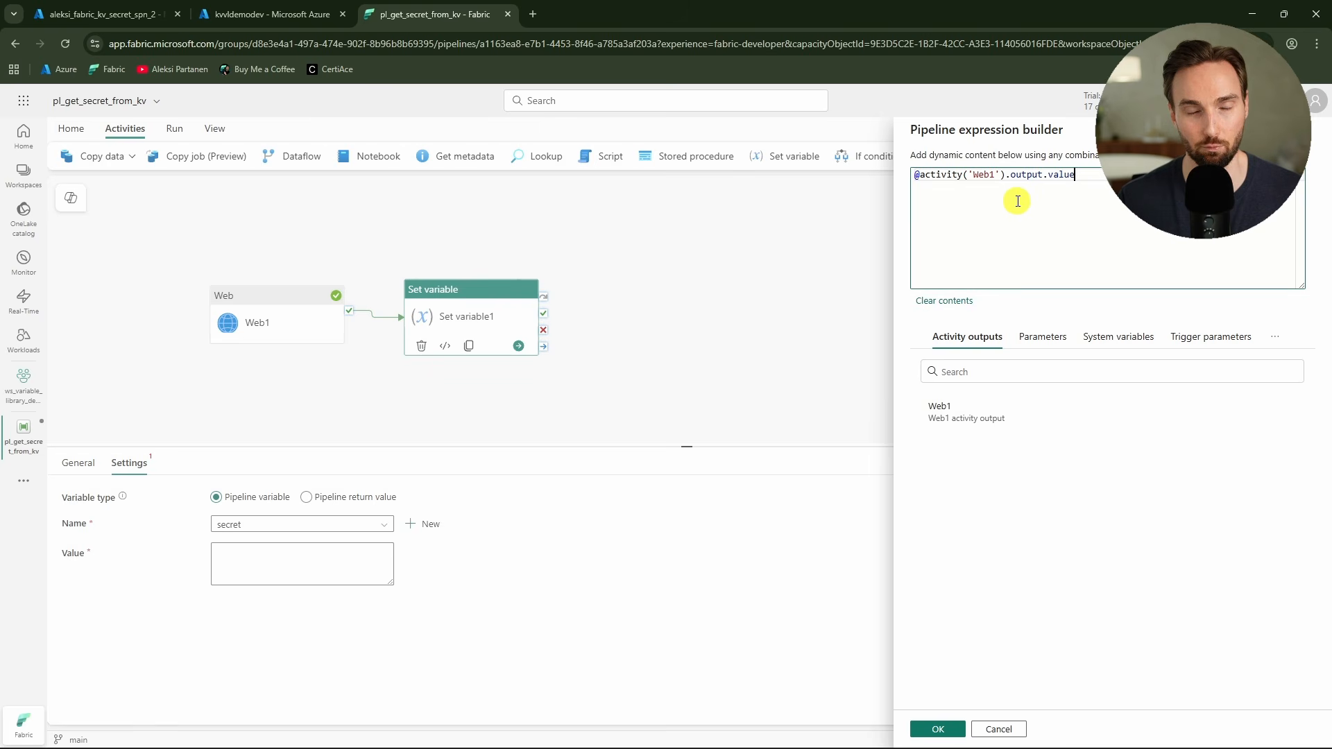
click(938, 729)
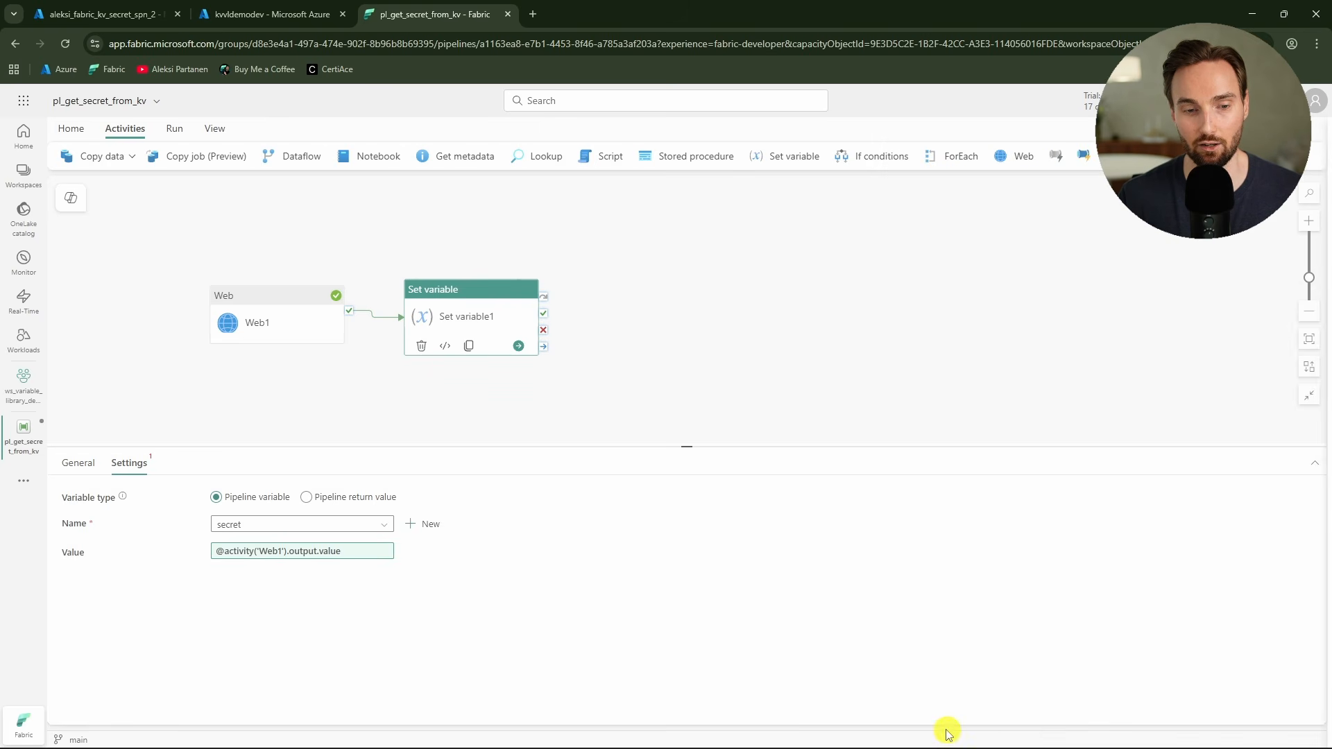
Step: Save and run the pipeline with the Web1 and Set variable1 activities
click(545, 421)
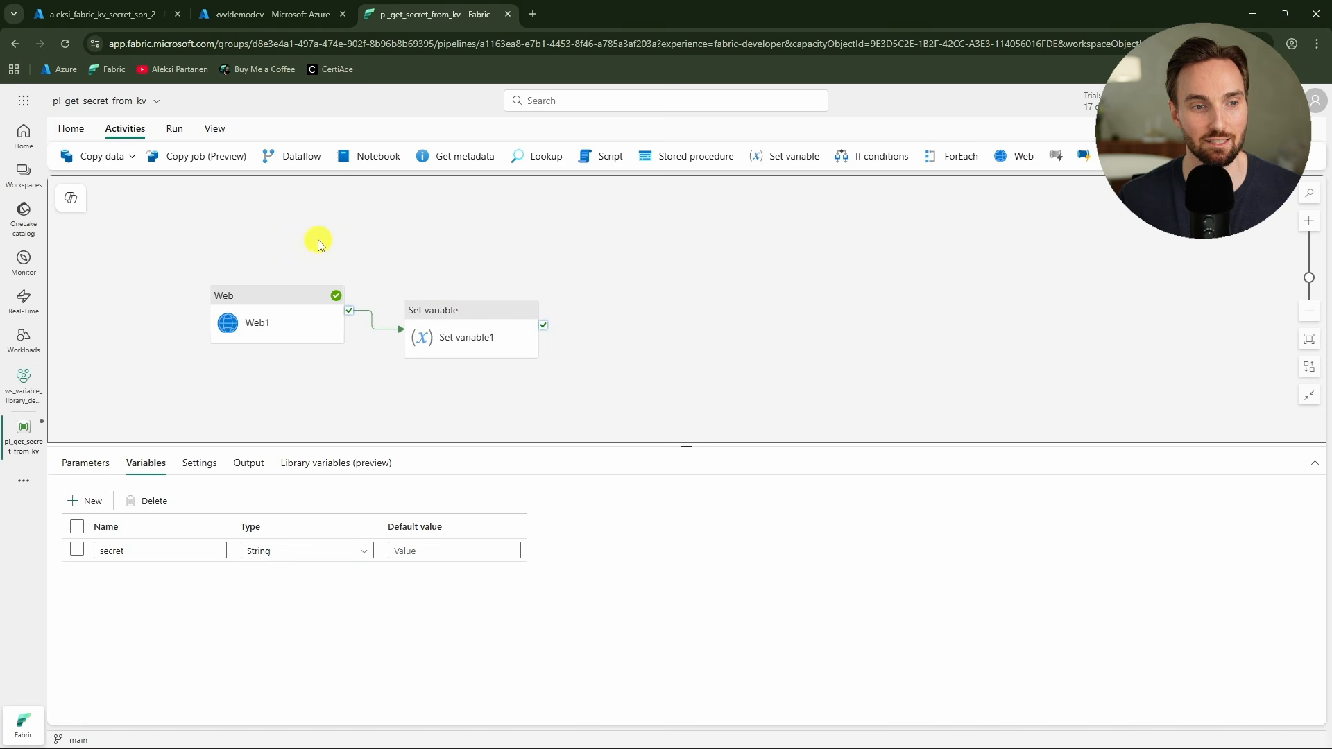
click(426, 315)
click(299, 225)
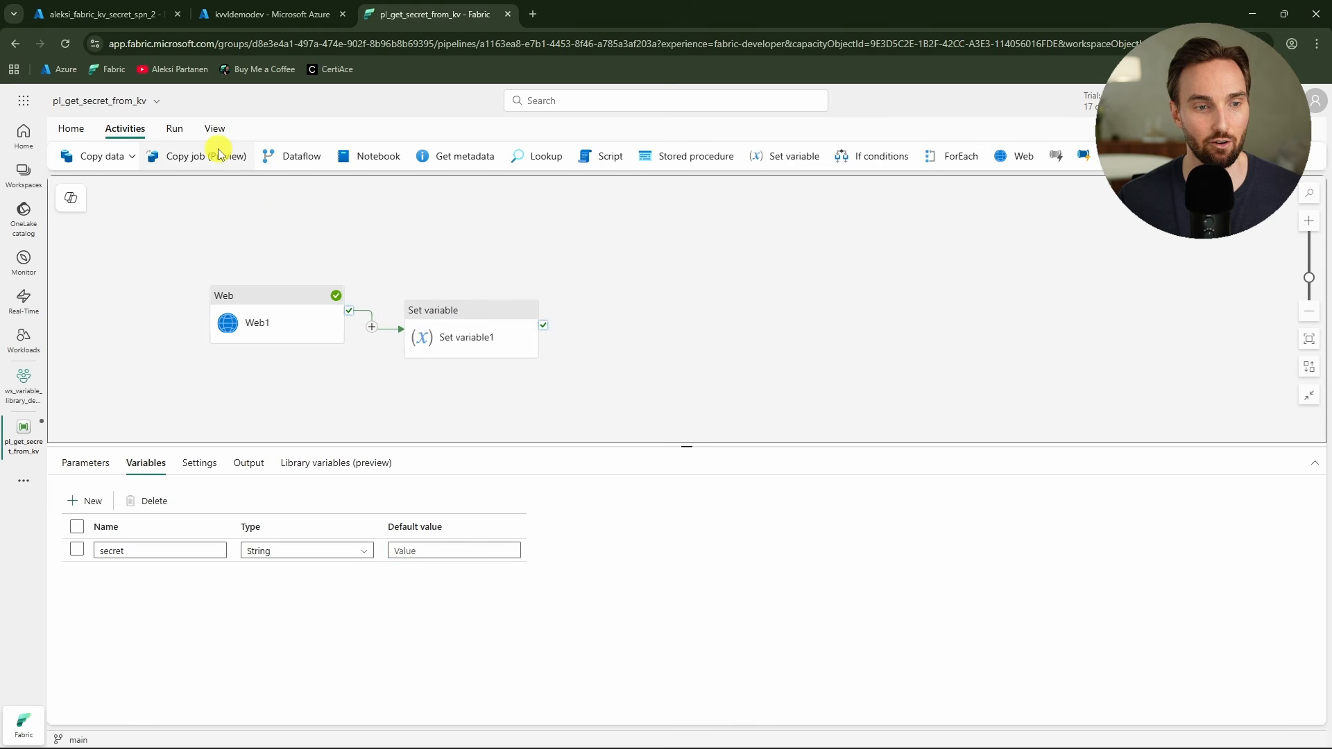
click(174, 128)
click(153, 156)
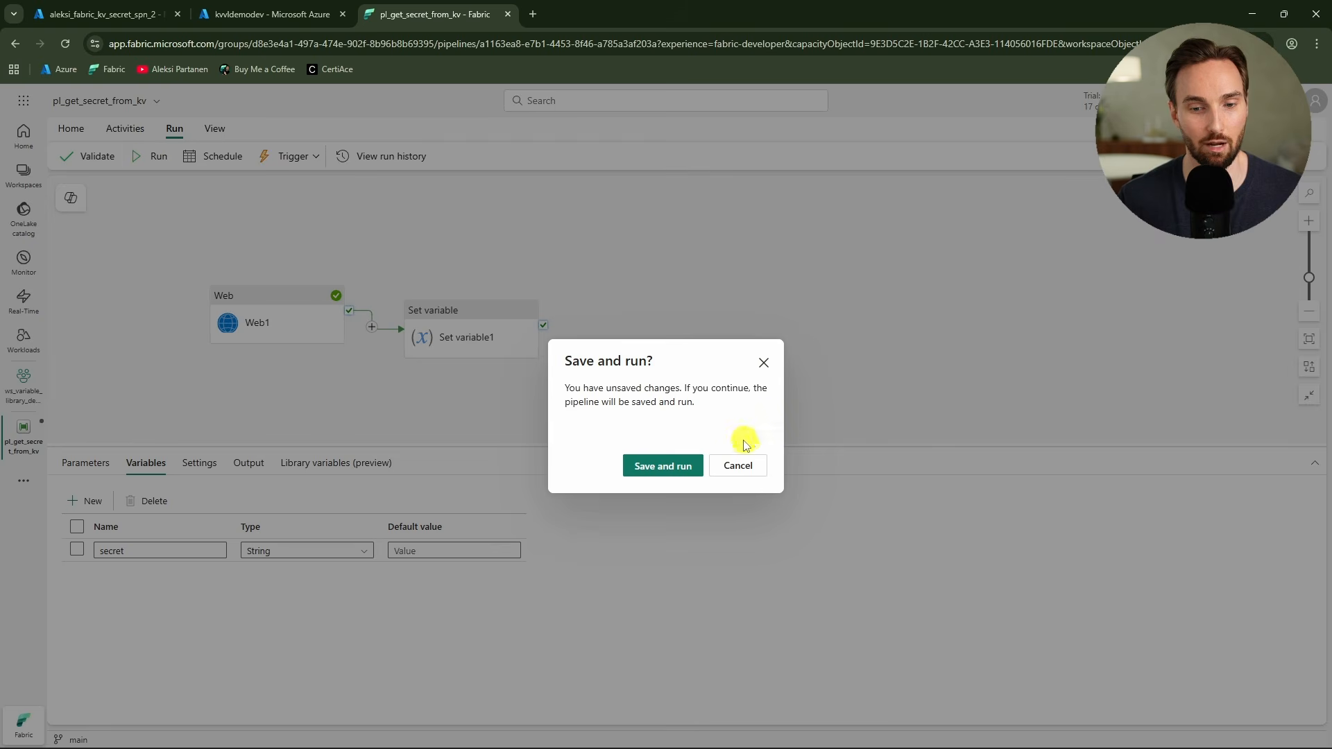
click(659, 466)
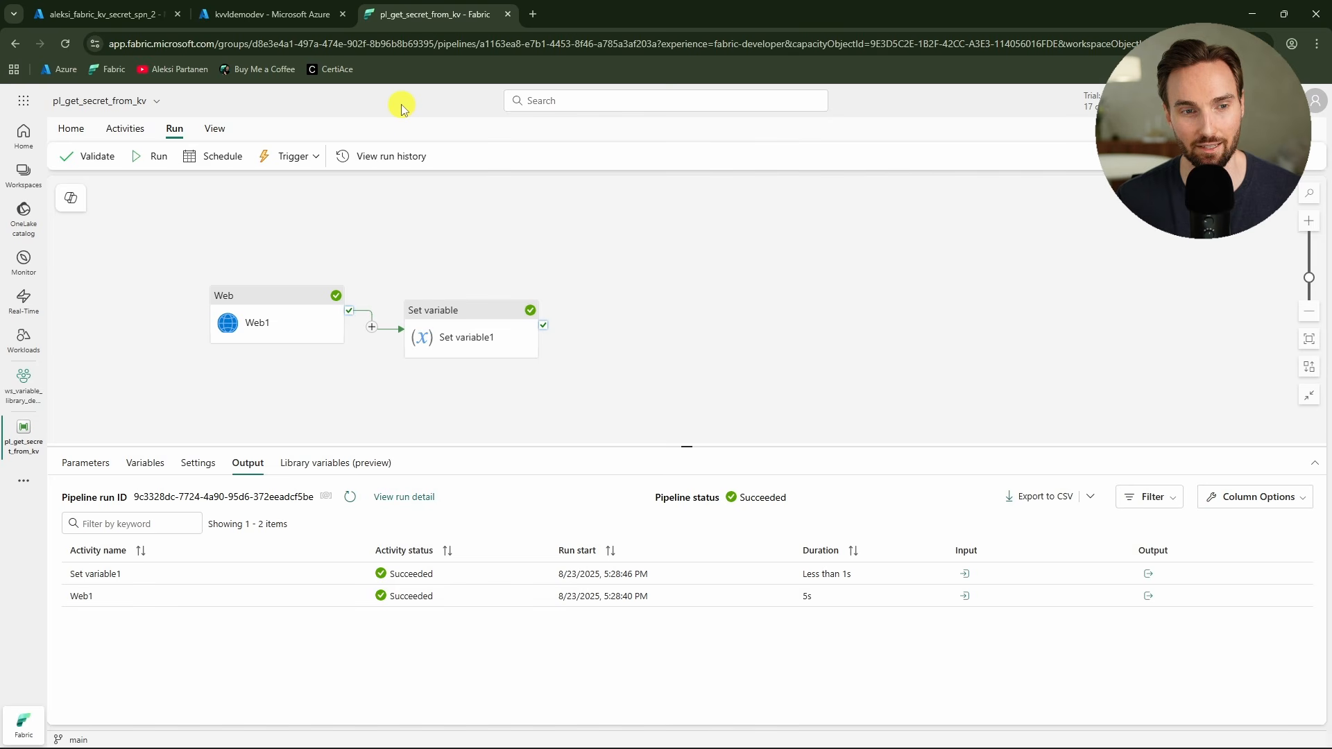
Step: View the exam practice page of the CertiAce website in a separate browser tab and close that tab
middle_click(343, 70)
click(574, 14)
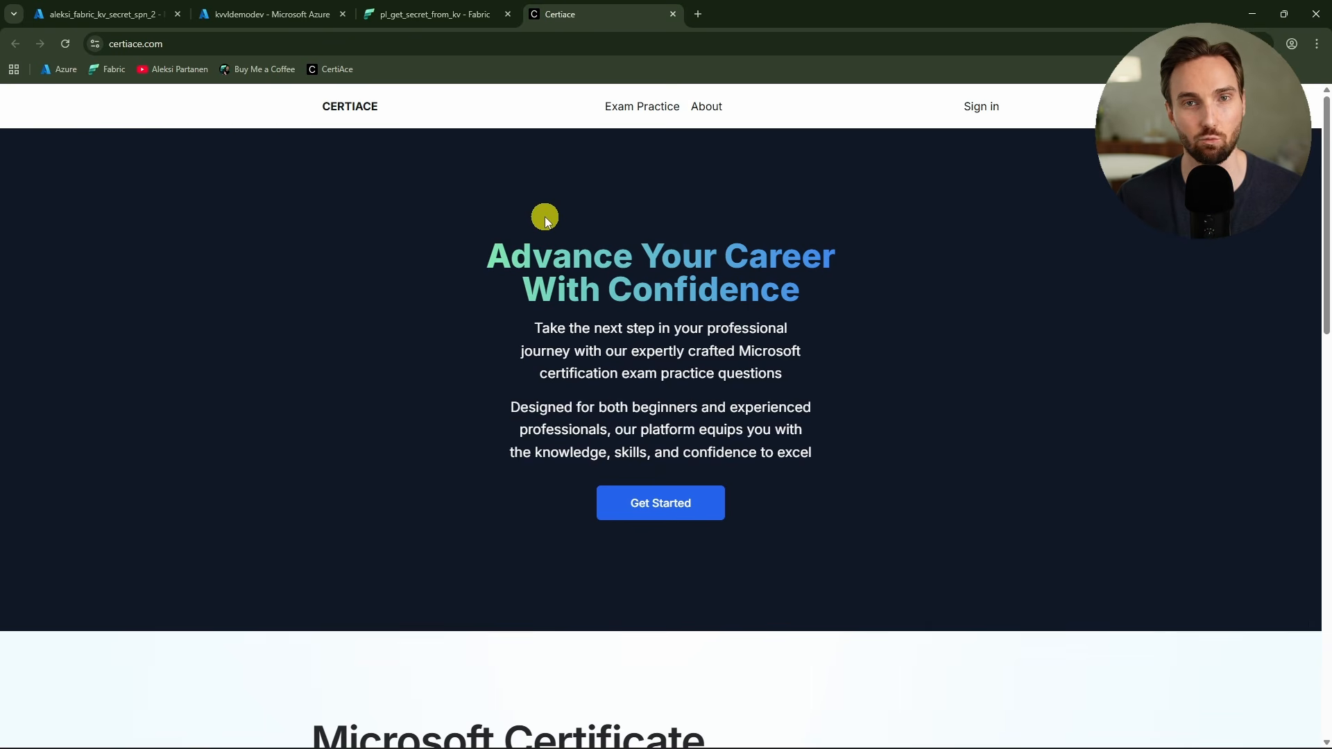
click(640, 503)
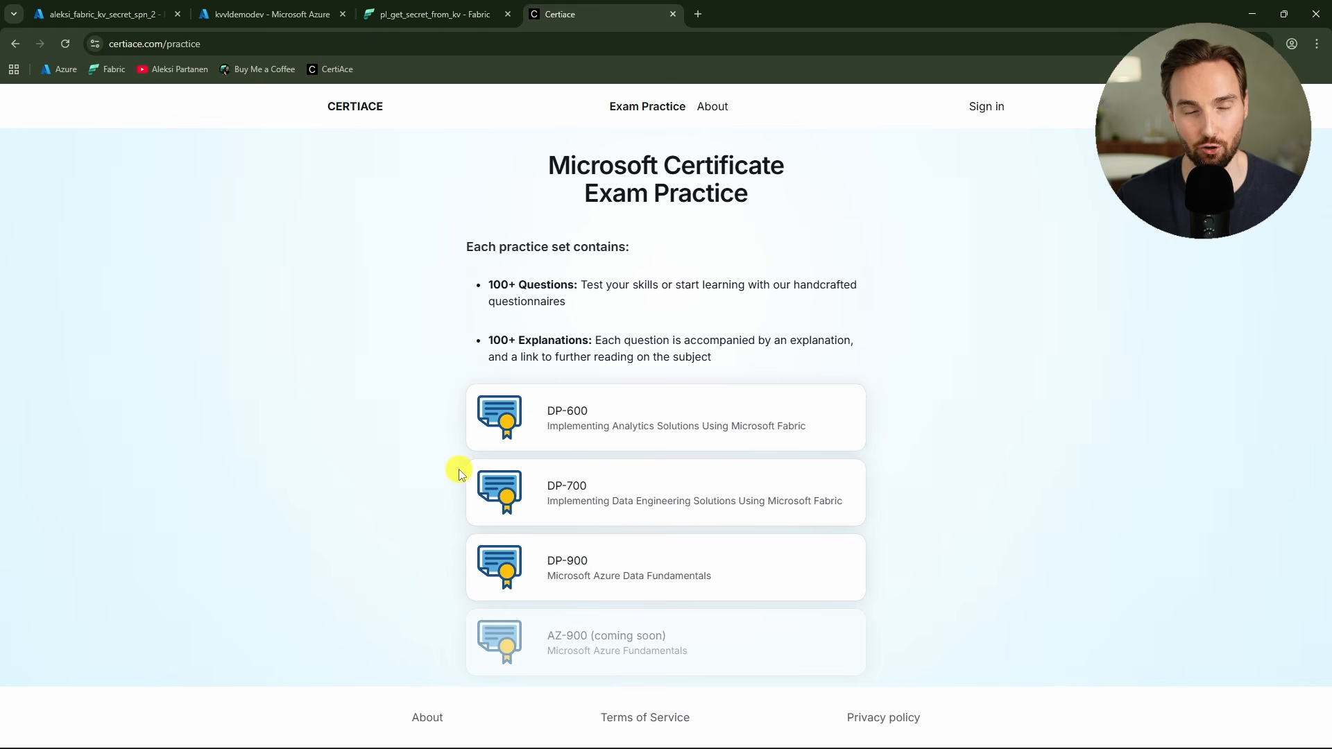
click(672, 14)
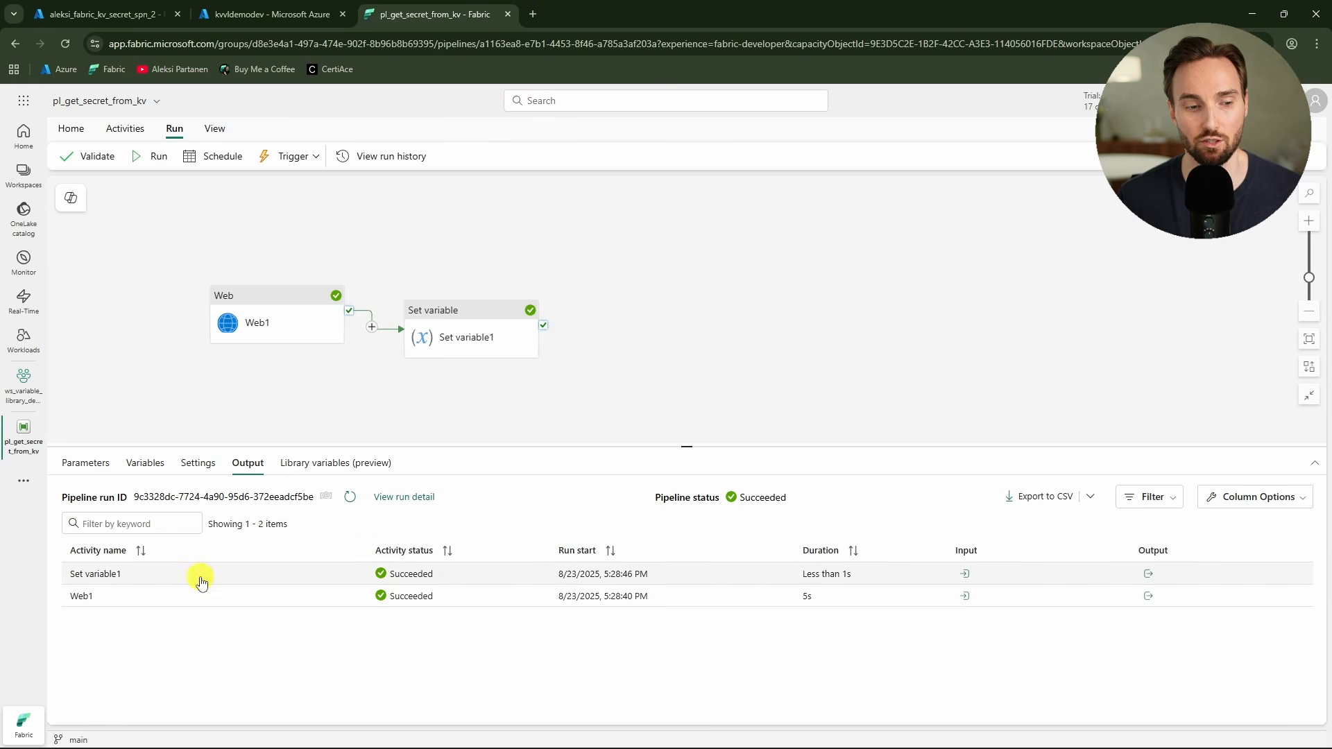
Step: Inspect the Web1 run's output and the Set variable1 run's input and output for exposure of the secret value
click(1148, 595)
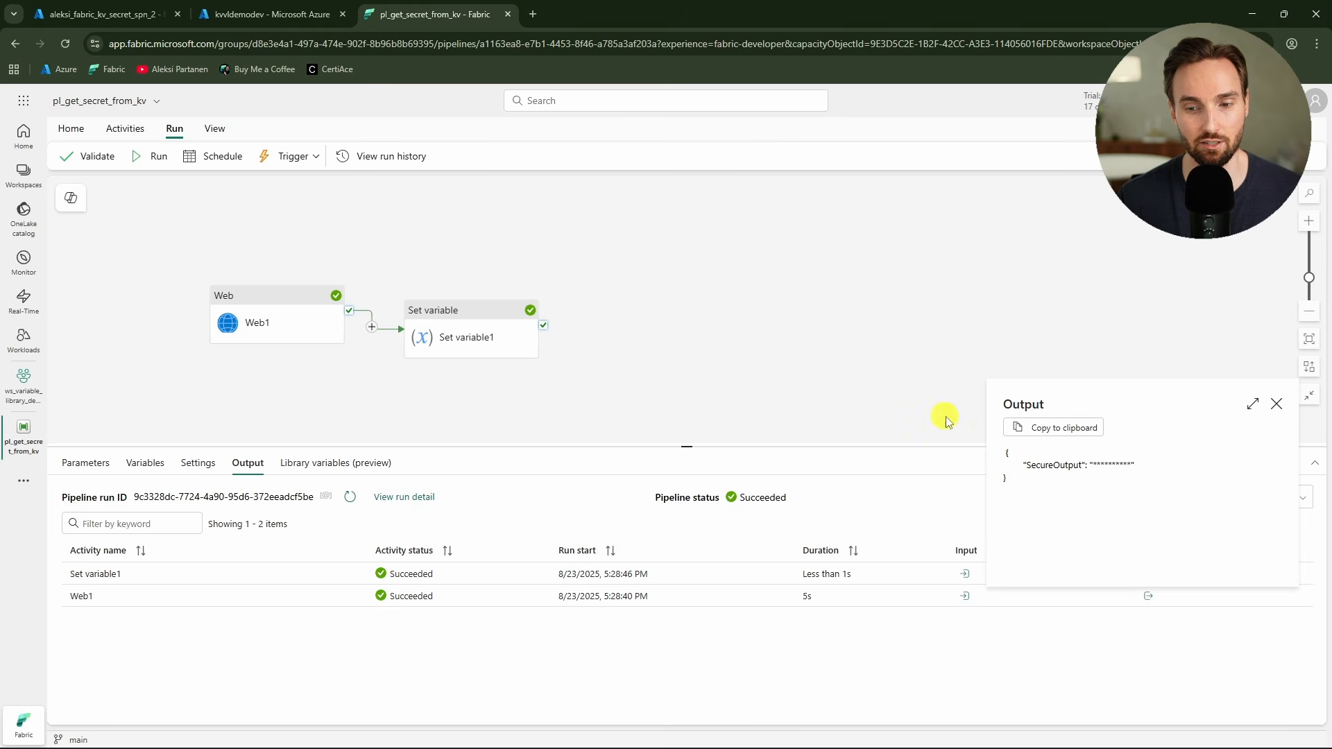
click(1278, 406)
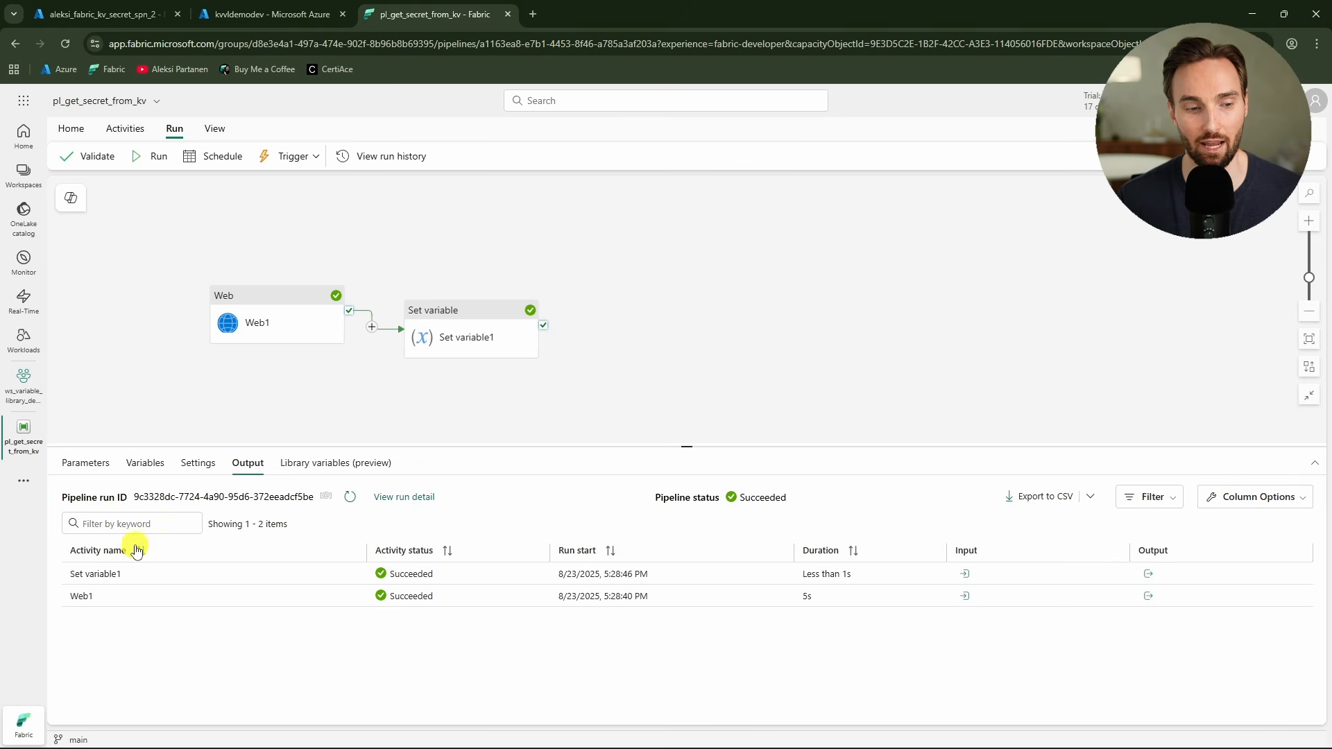
click(965, 574)
drag(1057, 456, 851, 456)
click(1094, 386)
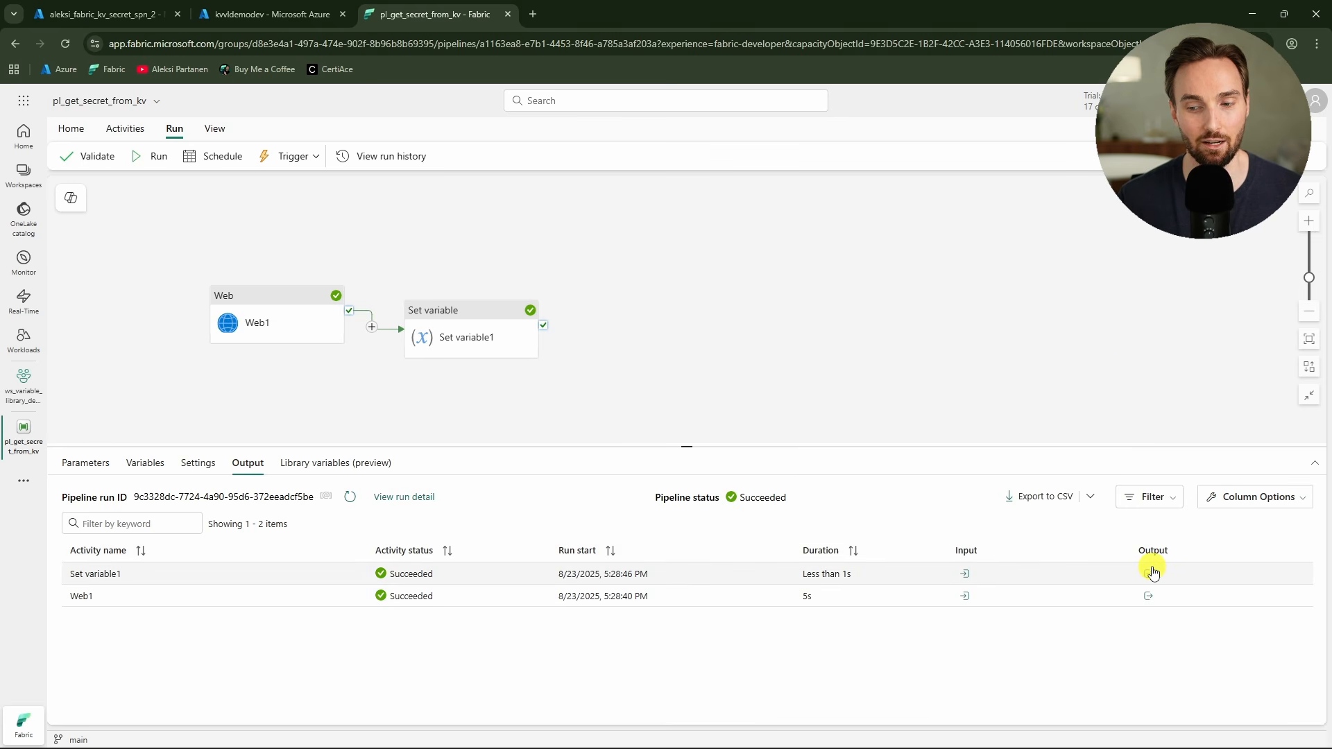
click(1148, 574)
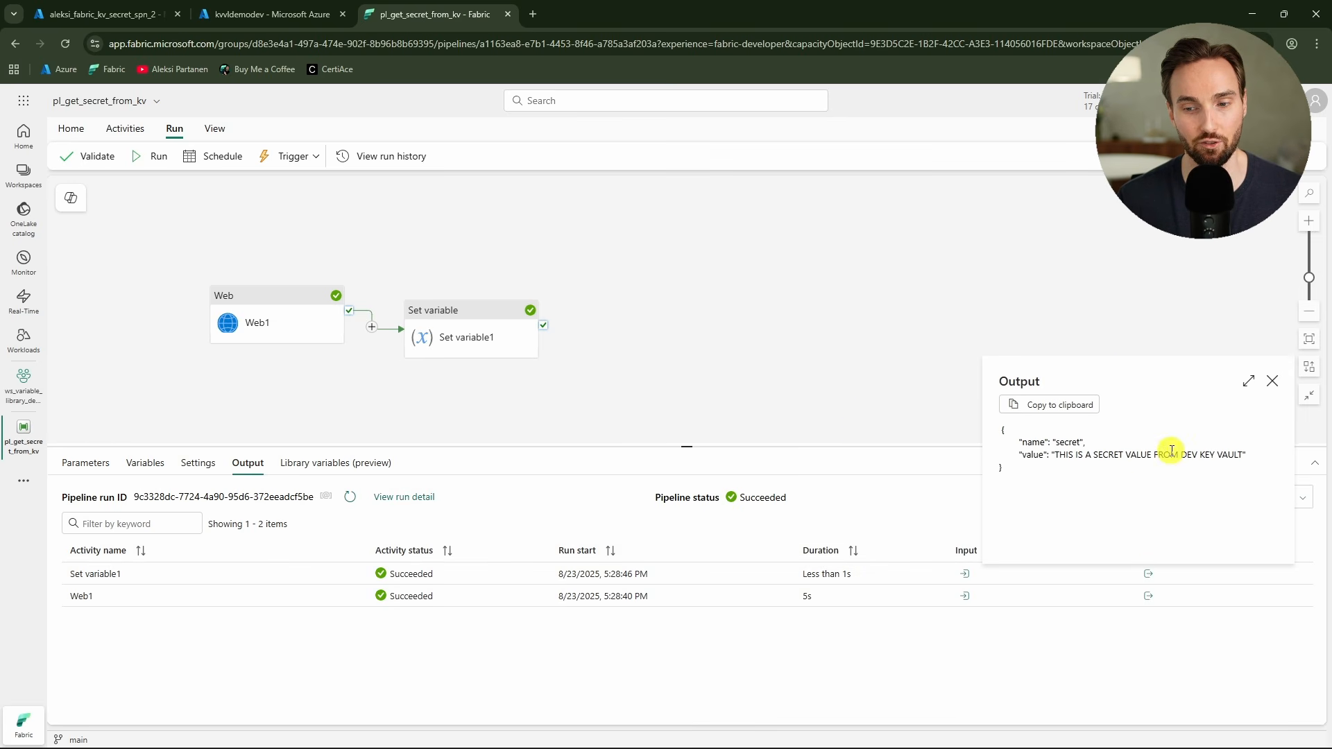
click(1272, 382)
Step: Turn on secure output and secure input in the Set variable1 activity's advanced general settings
click(488, 336)
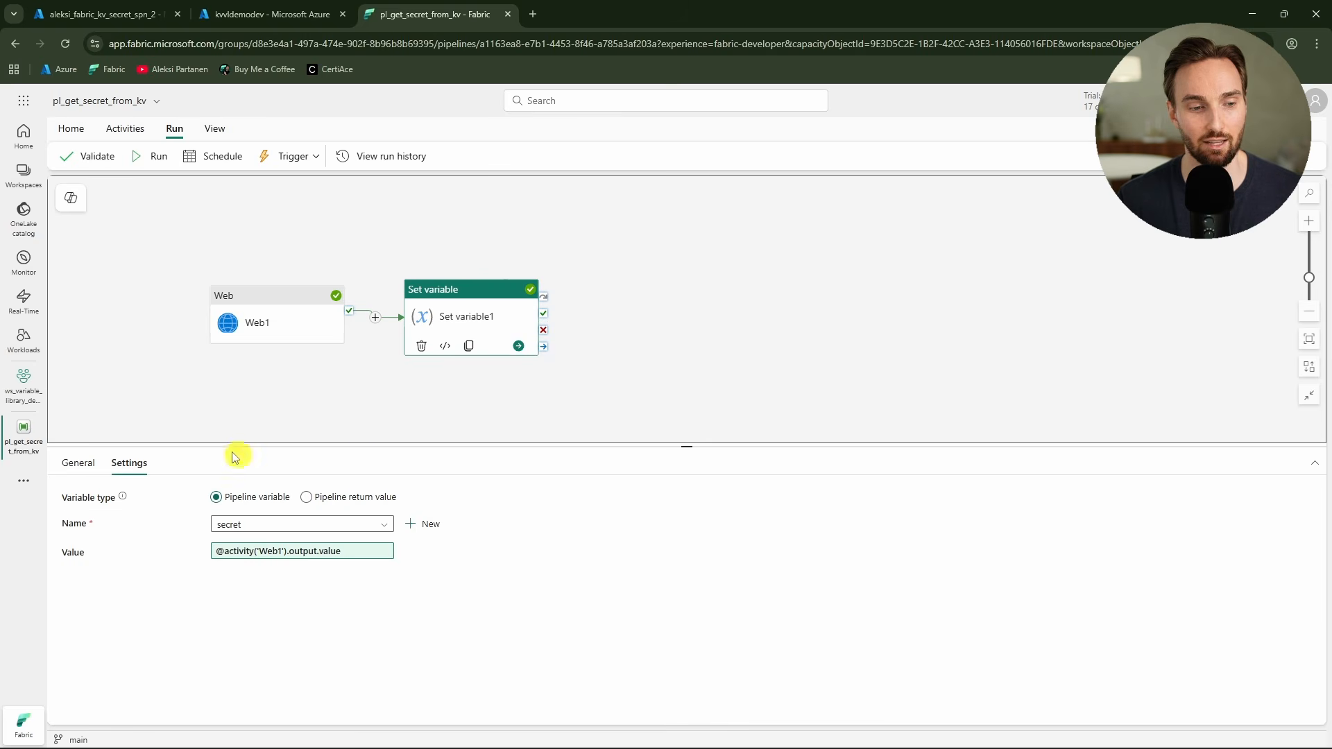
click(87, 463)
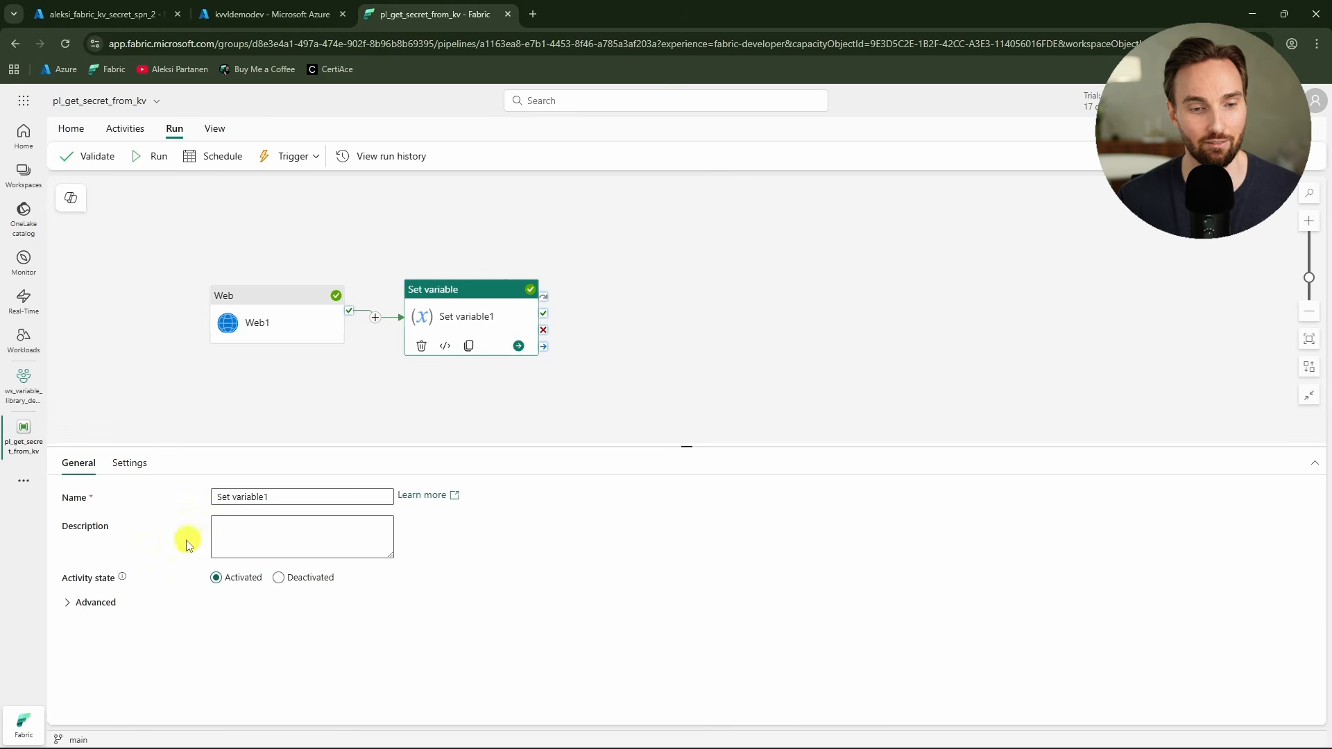
click(108, 603)
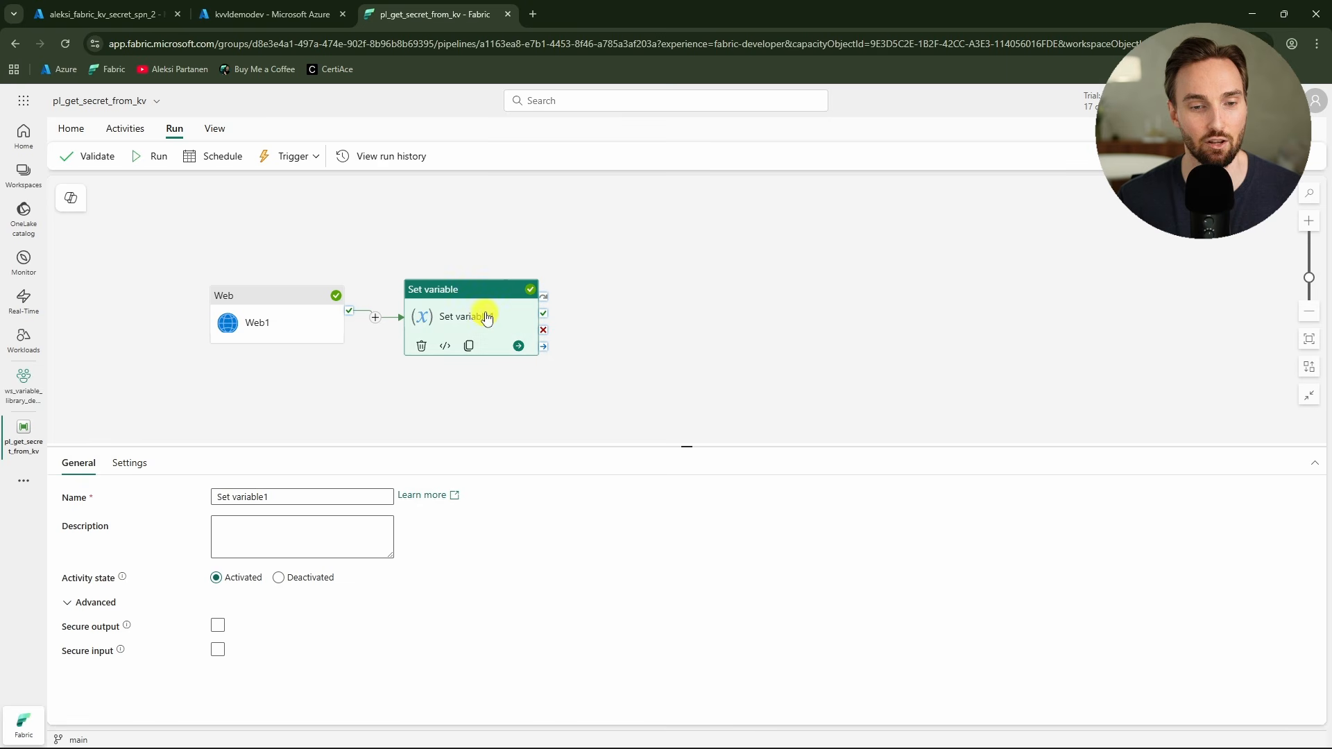
click(218, 628)
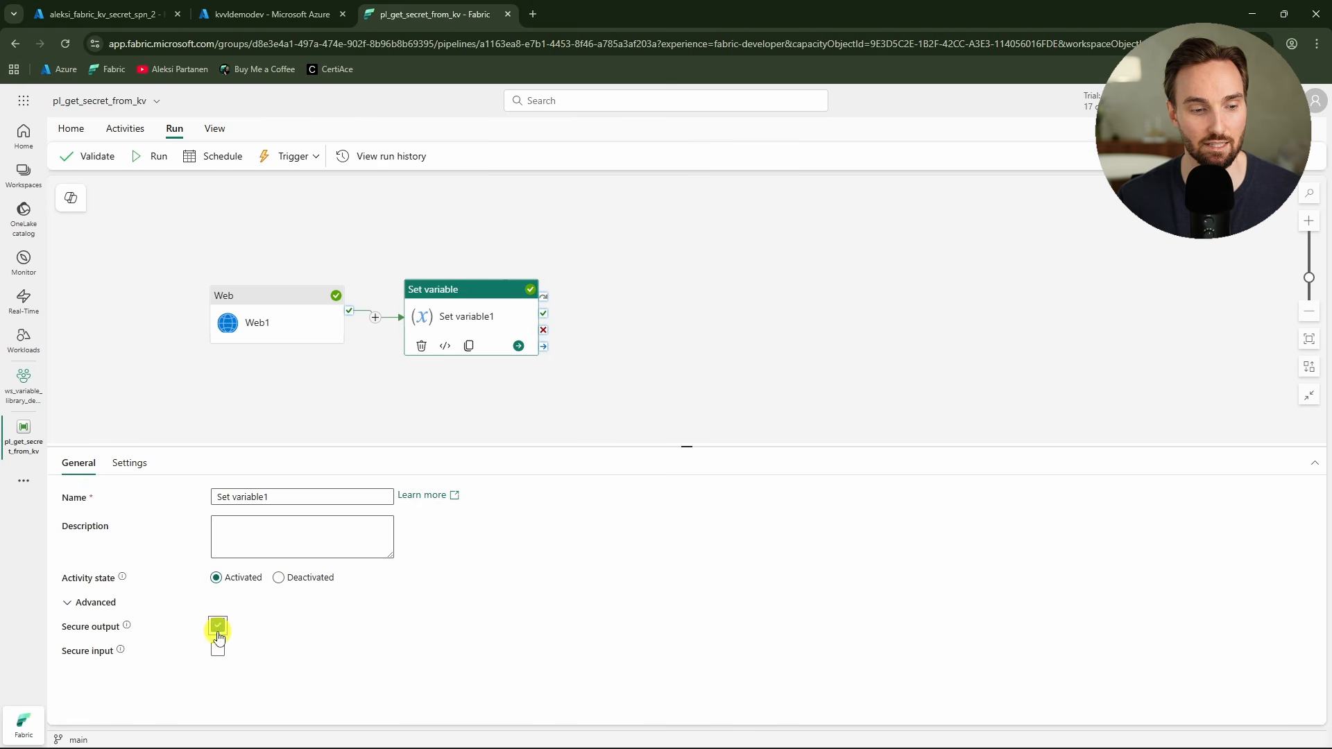
click(218, 651)
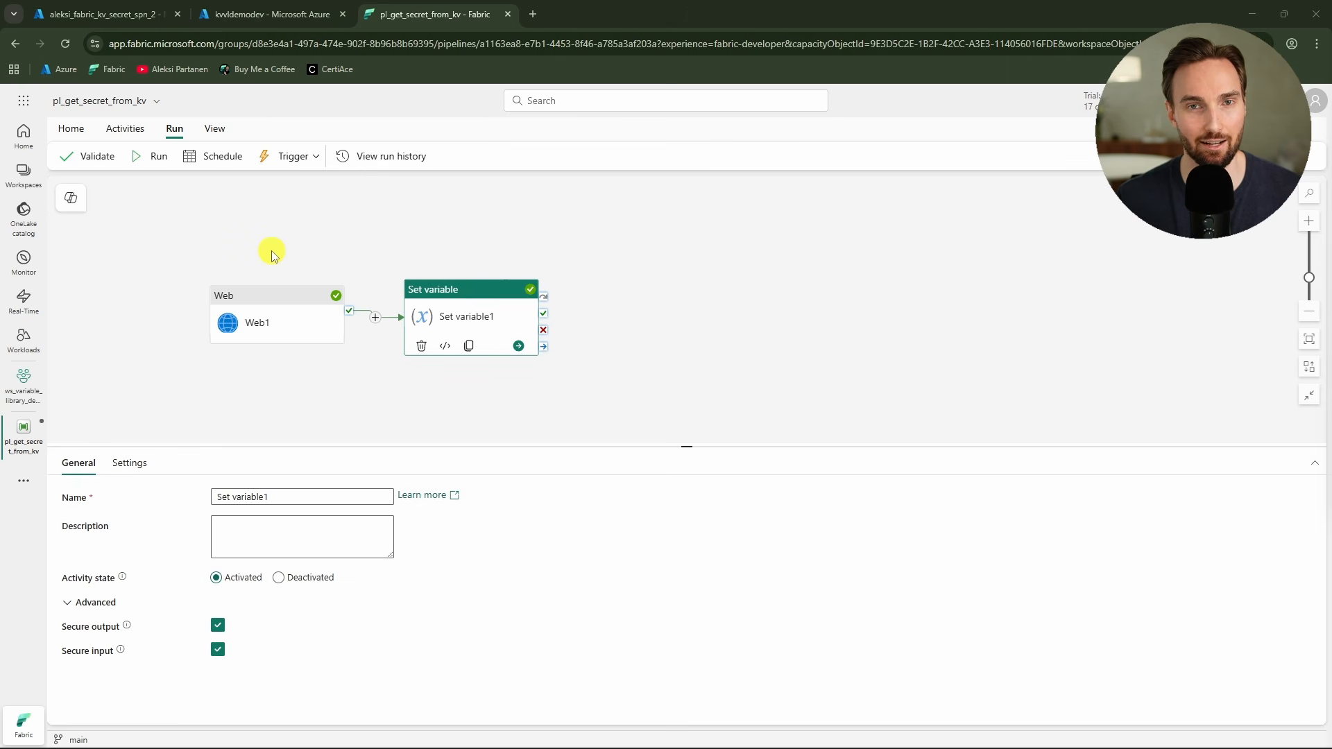
Step: Display the available connections in the Web1 activity's connection settings
click(268, 321)
click(159, 466)
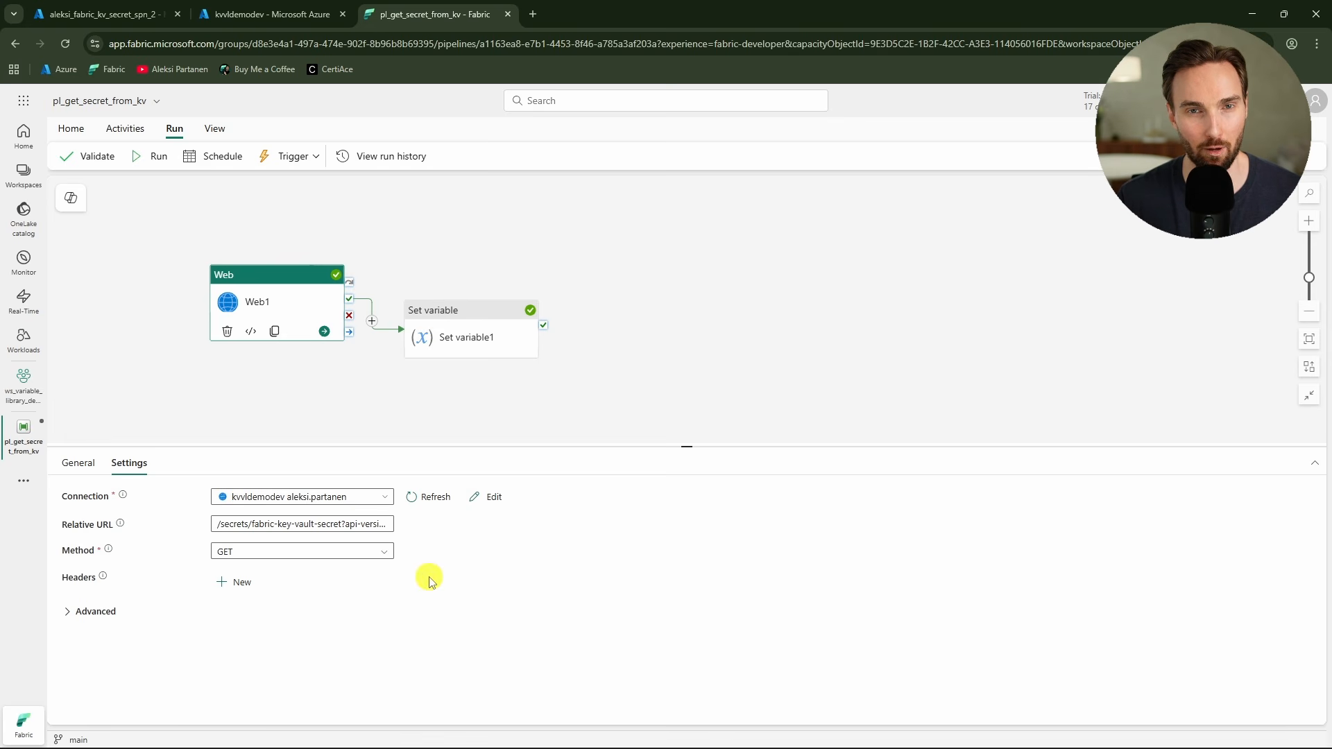
click(384, 498)
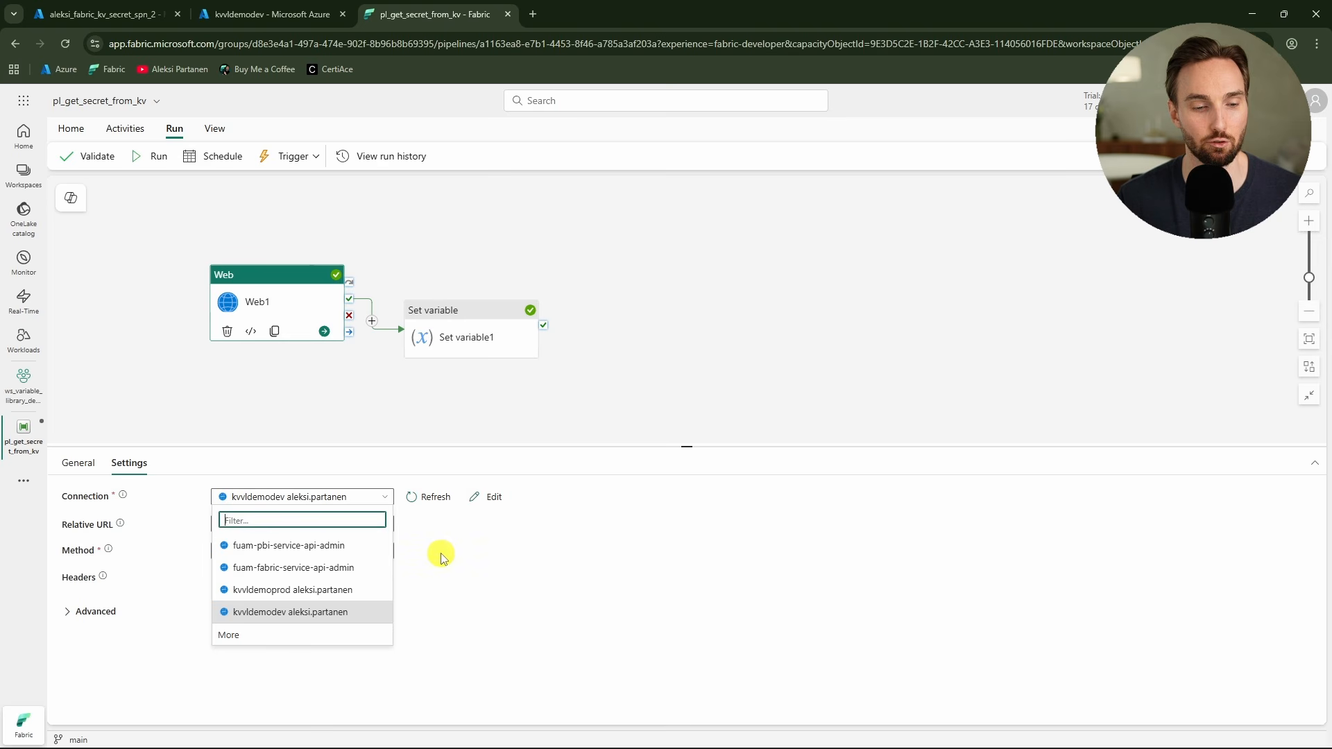